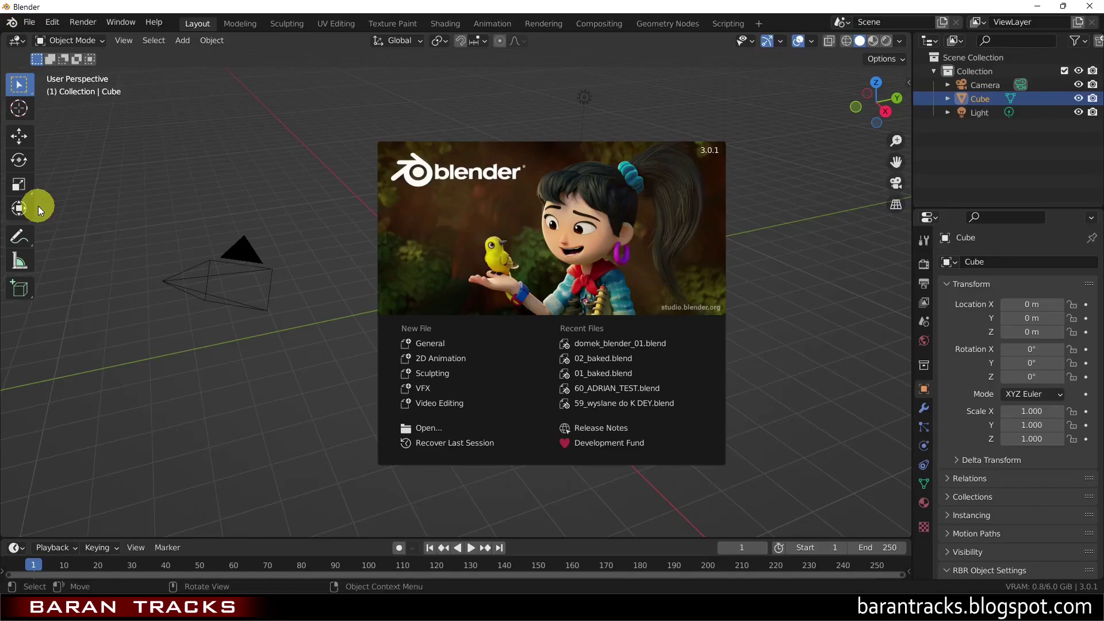
- Close the startup splash to reveal the default cube scene
{"action": "left_click", "coordinate": [300, 192]}
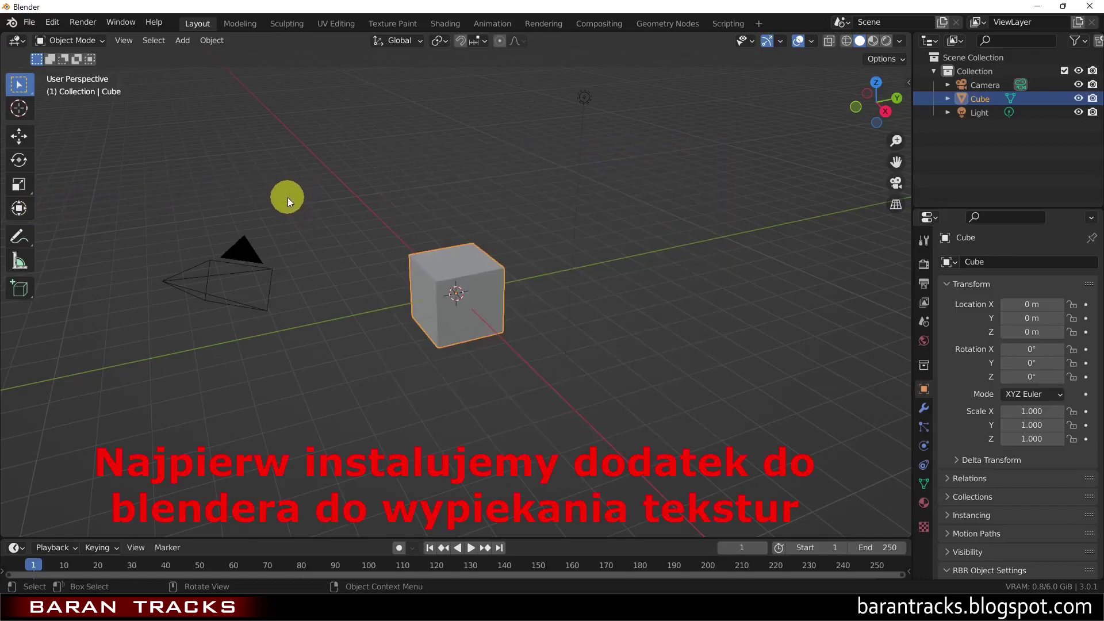
- Open the Add-ons section of Preferences and start installing an add-on from a file
{"action": "left_click", "coordinate": [53, 23]}
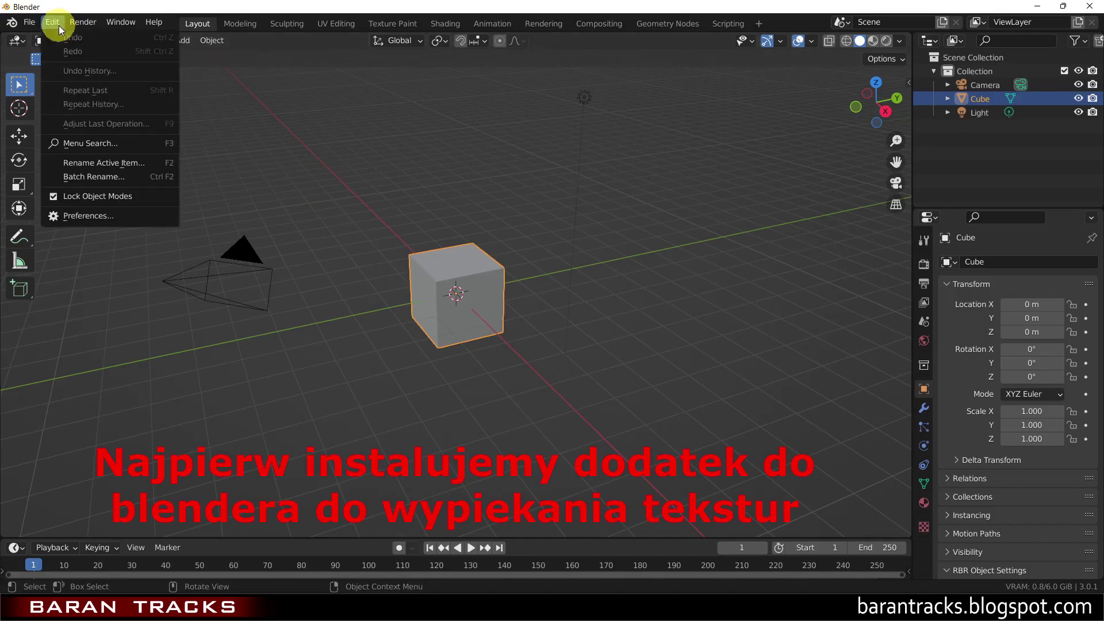
{"action": "left_click", "coordinate": [73, 215]}
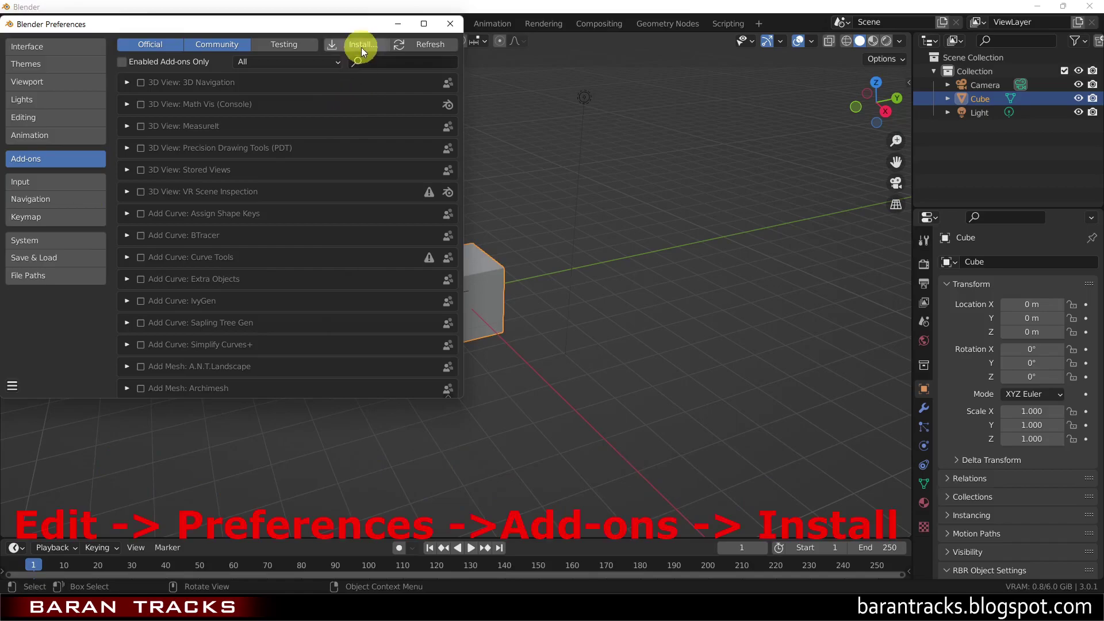
{"action": "left_click", "coordinate": [50, 54]}
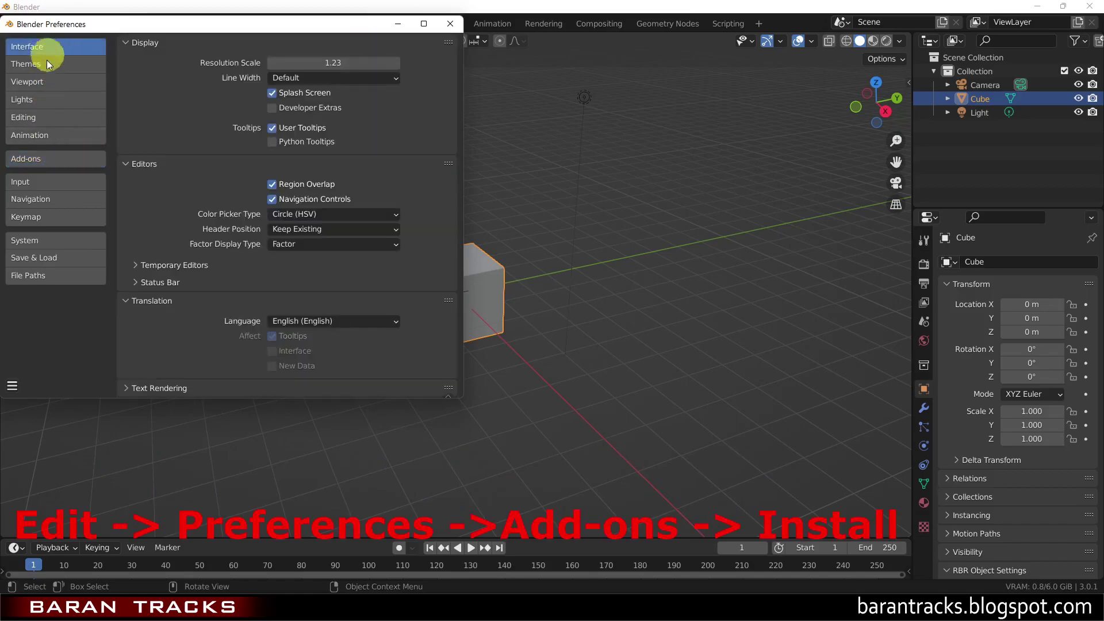
{"action": "left_click", "coordinate": [32, 159]}
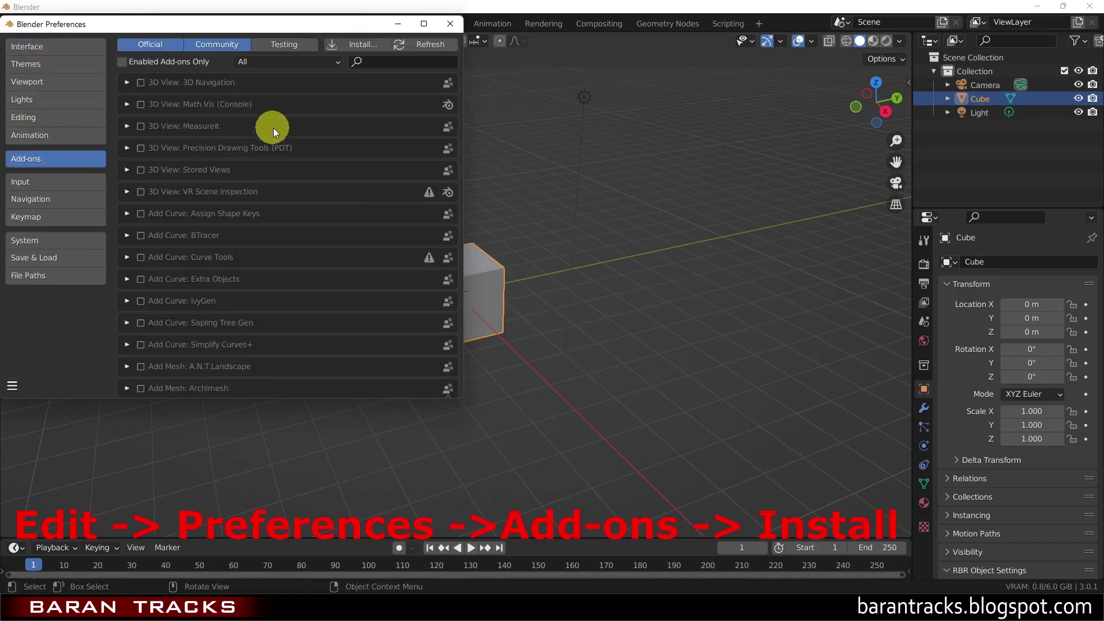
{"action": "left_click", "coordinate": [360, 46]}
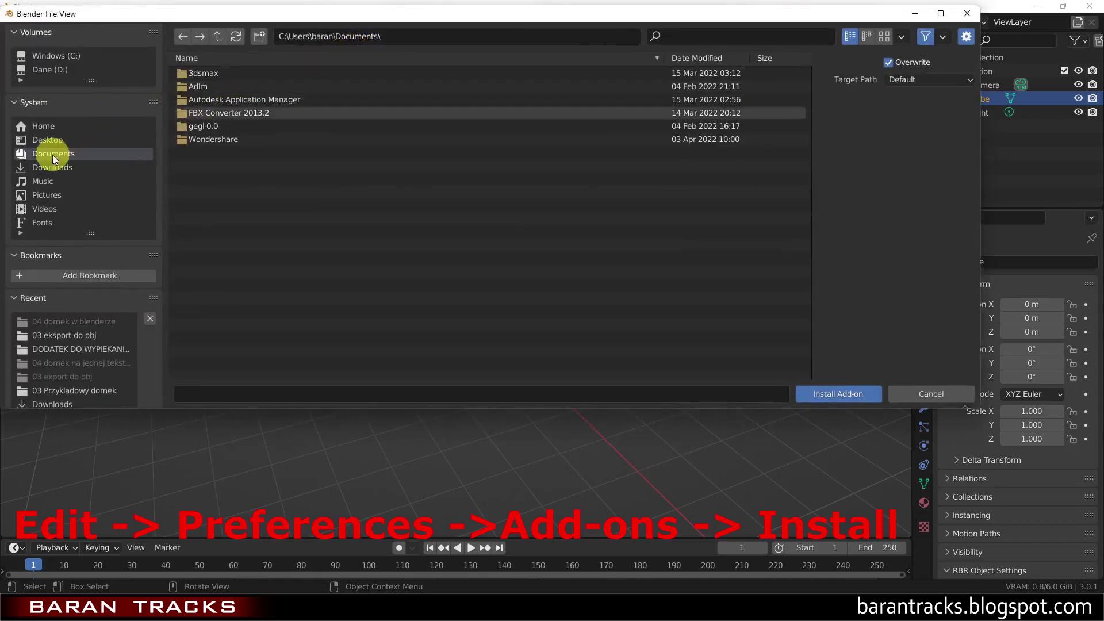
- Browse to the DODATEK DO WYPIEKANIA TEKSTUR folder and select Principled-Baker-master.zip
{"action": "left_click", "coordinate": [45, 141]}
{"action": "double_click", "coordinate": [238, 114]}
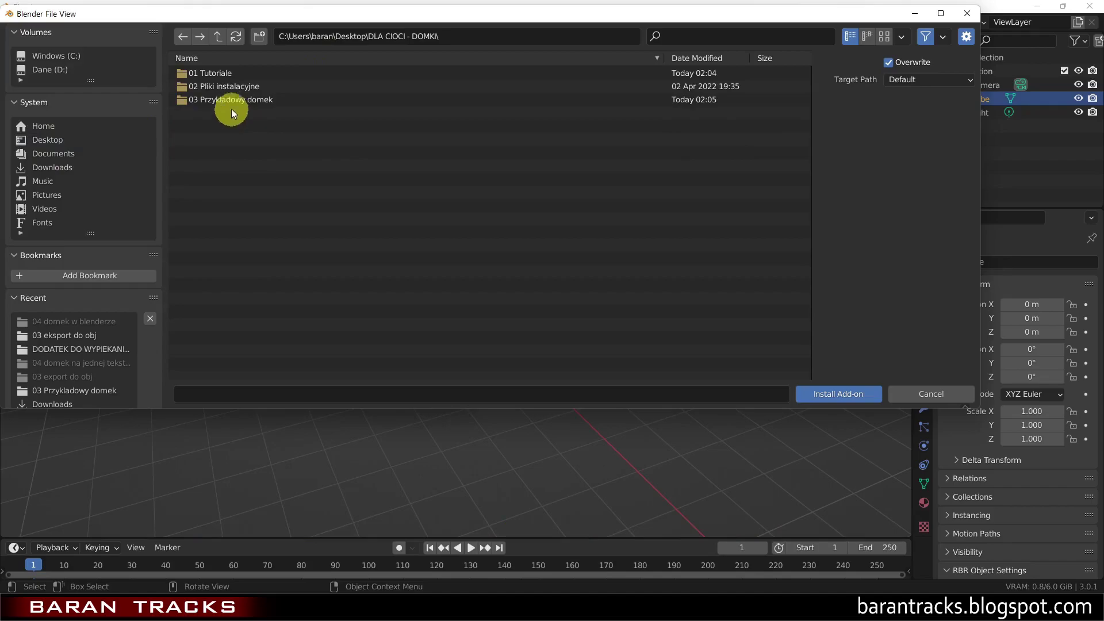
{"action": "double_click", "coordinate": [223, 83]}
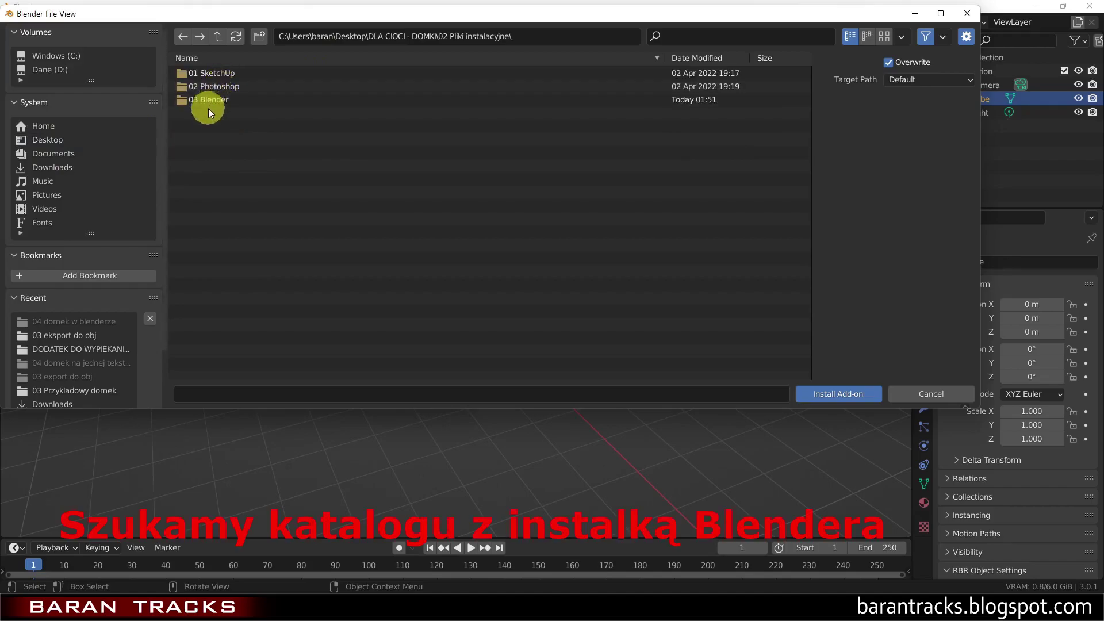
{"action": "double_click", "coordinate": [209, 98]}
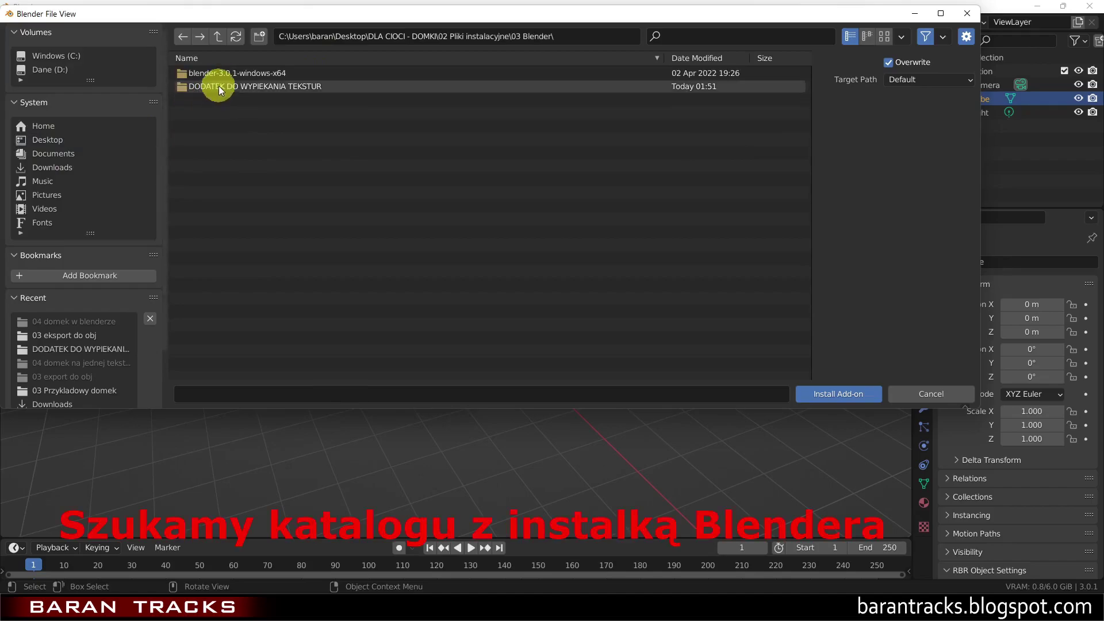
{"action": "double_click", "coordinate": [218, 86]}
{"action": "left_click", "coordinate": [214, 73]}
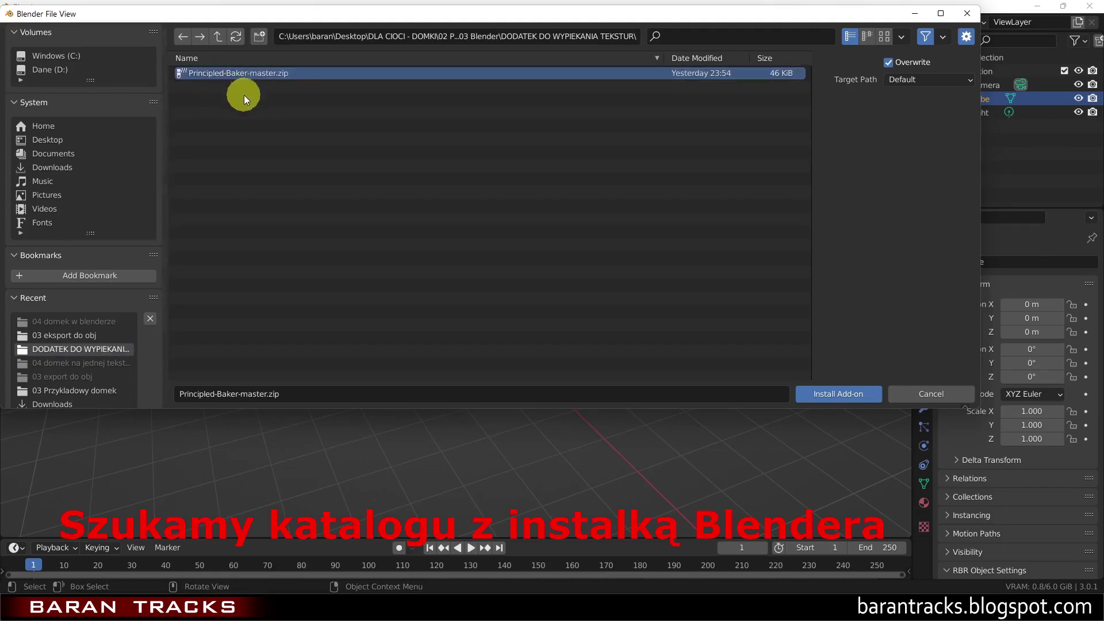
- Install the archive, enable Node: Principled Baker, and save the preferences
{"action": "left_click", "coordinate": [836, 389]}
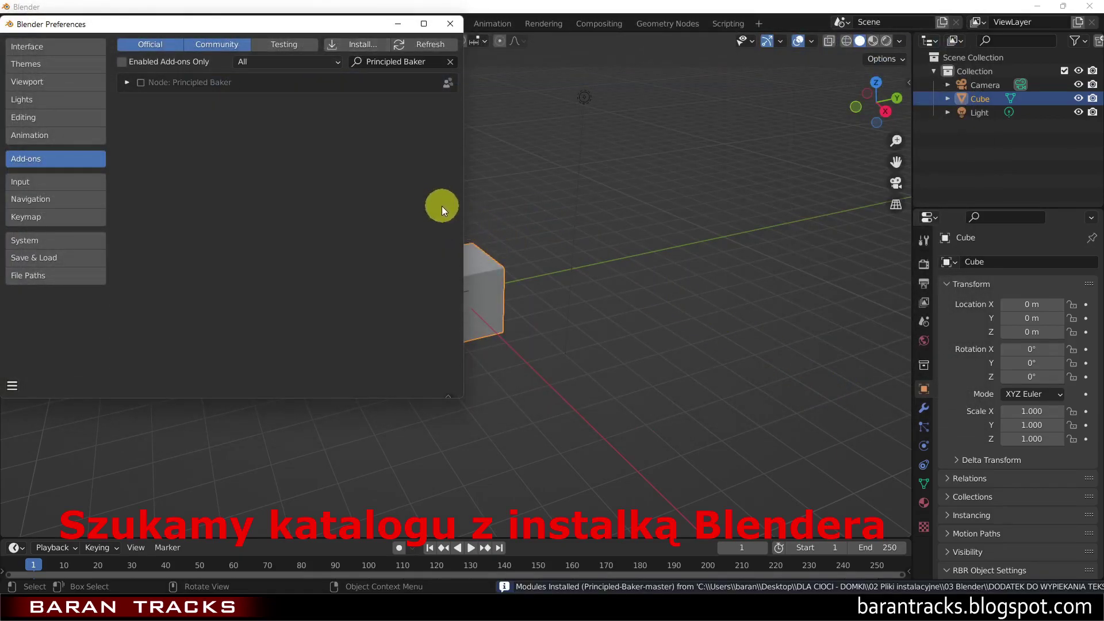
{"action": "left_click", "coordinate": [139, 83]}
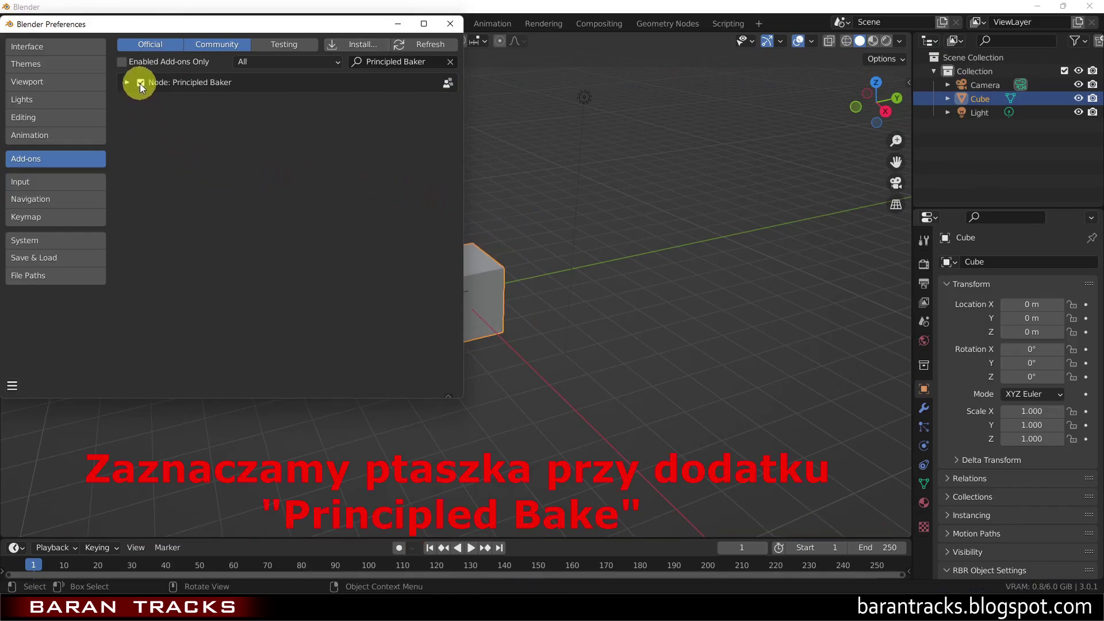
{"action": "left_click", "coordinate": [12, 385]}
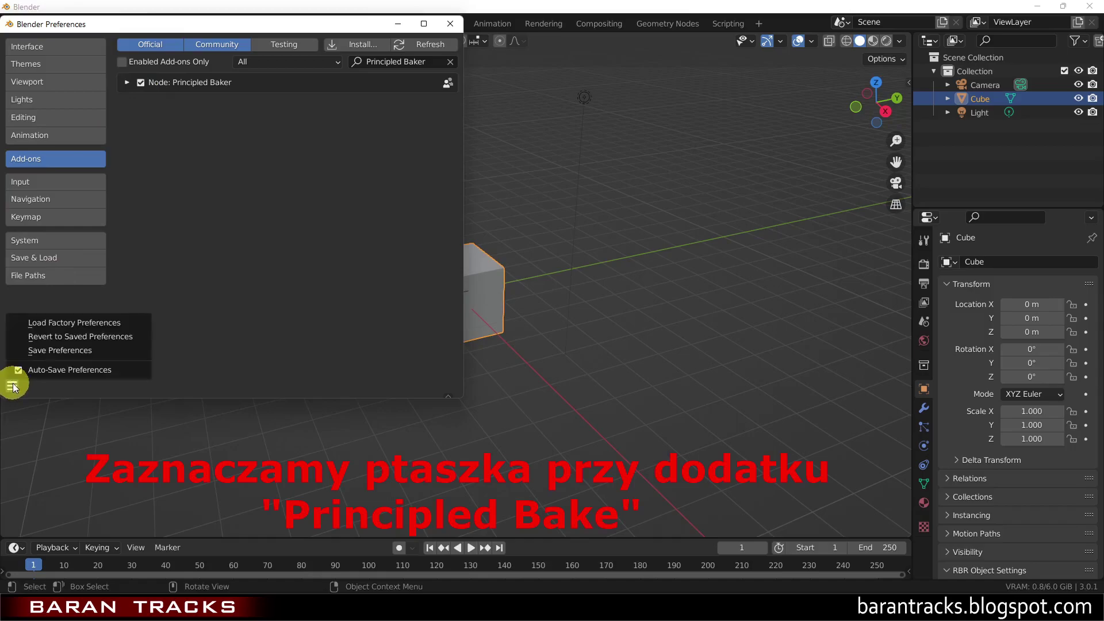
{"action": "left_click", "coordinate": [38, 349]}
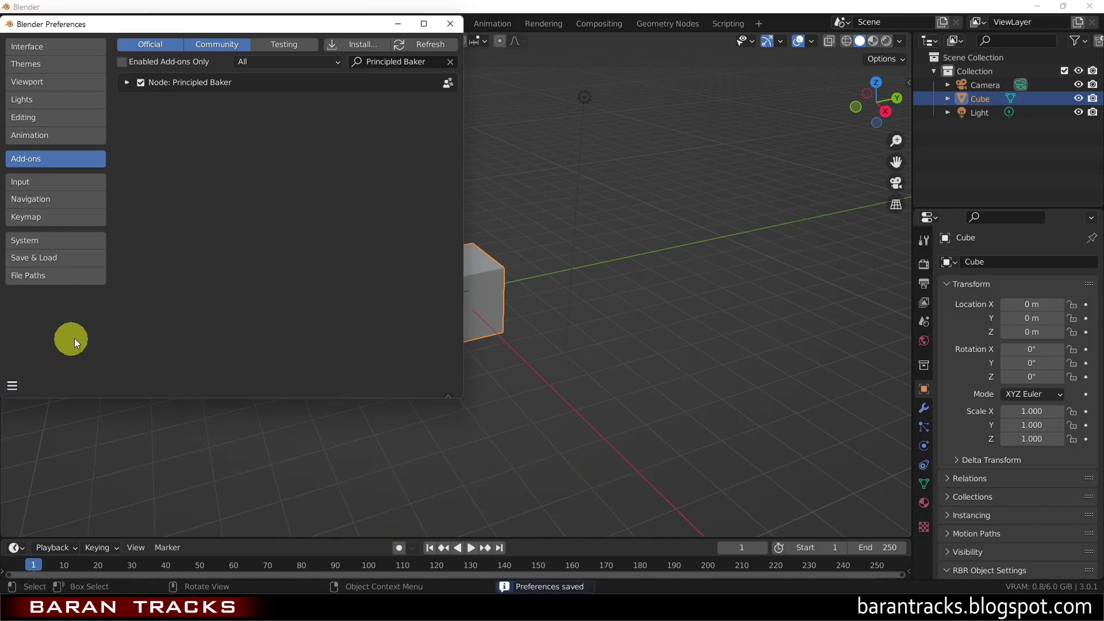
- Close Preferences and delete the default cube, camera and light
{"action": "left_click", "coordinate": [445, 26]}
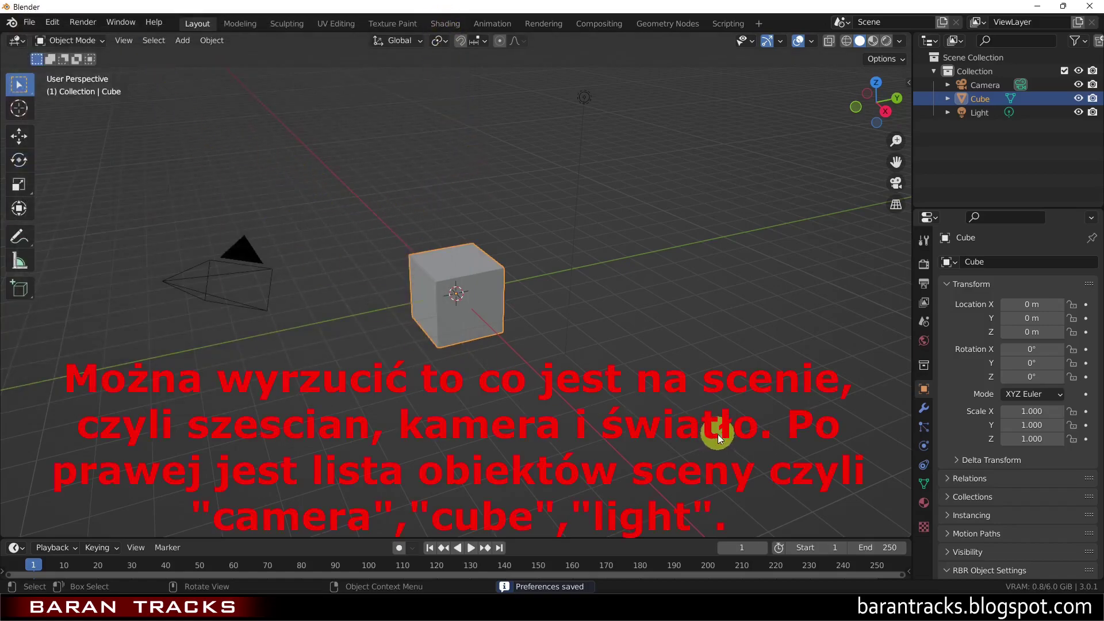
{"action": "left_click_drag", "start_coordinate": [742, 436], "coordinate": [168, 76]}
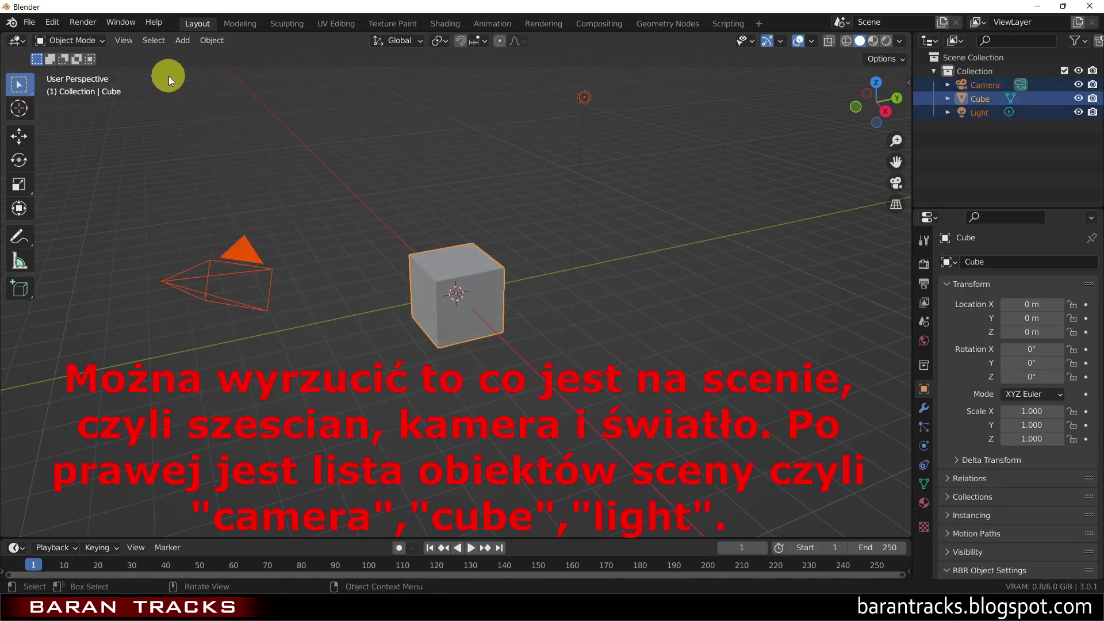
{"action": "right_click", "coordinate": [388, 278]}
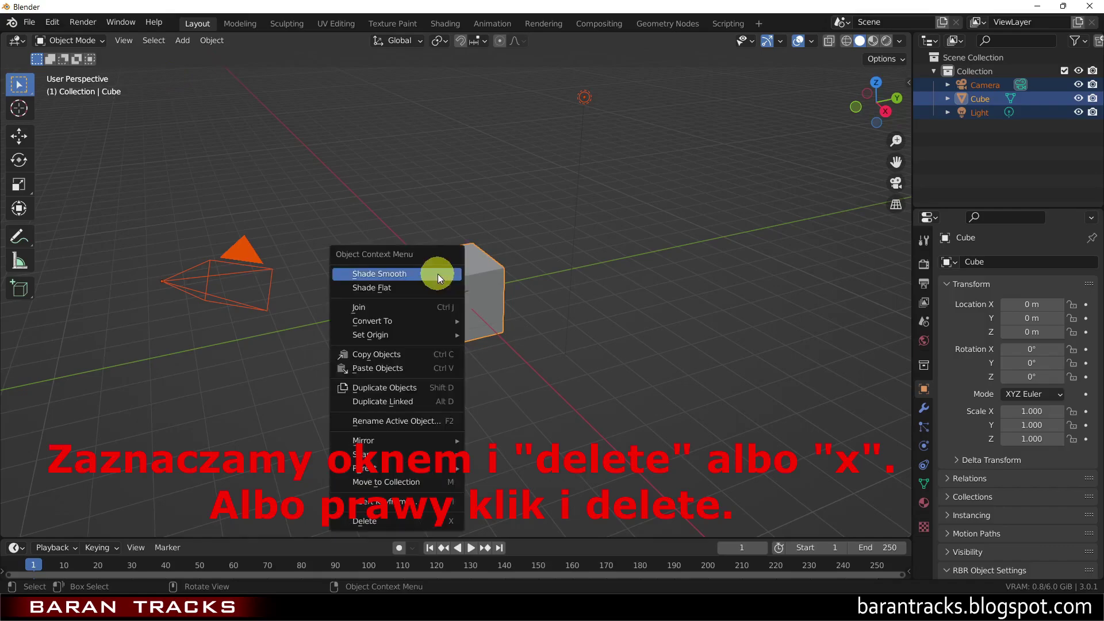
{"action": "left_click", "coordinate": [387, 520]}
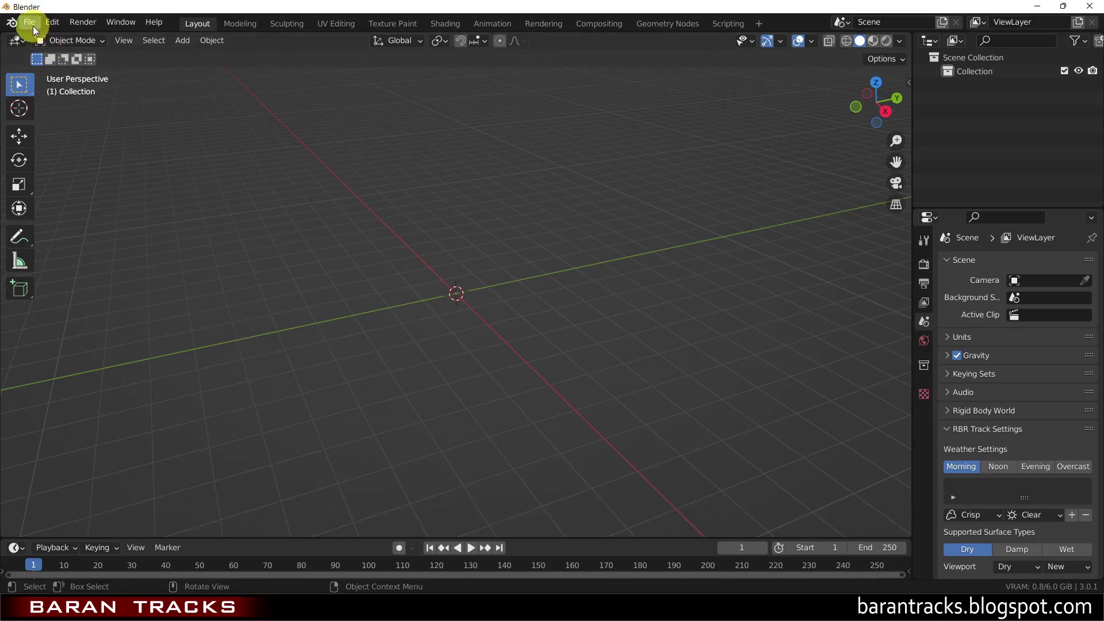
- Start a Wavefront (.obj) import and select domek_01.obj in the 03 eksport do obj folder
{"action": "left_click", "coordinate": [32, 26]}
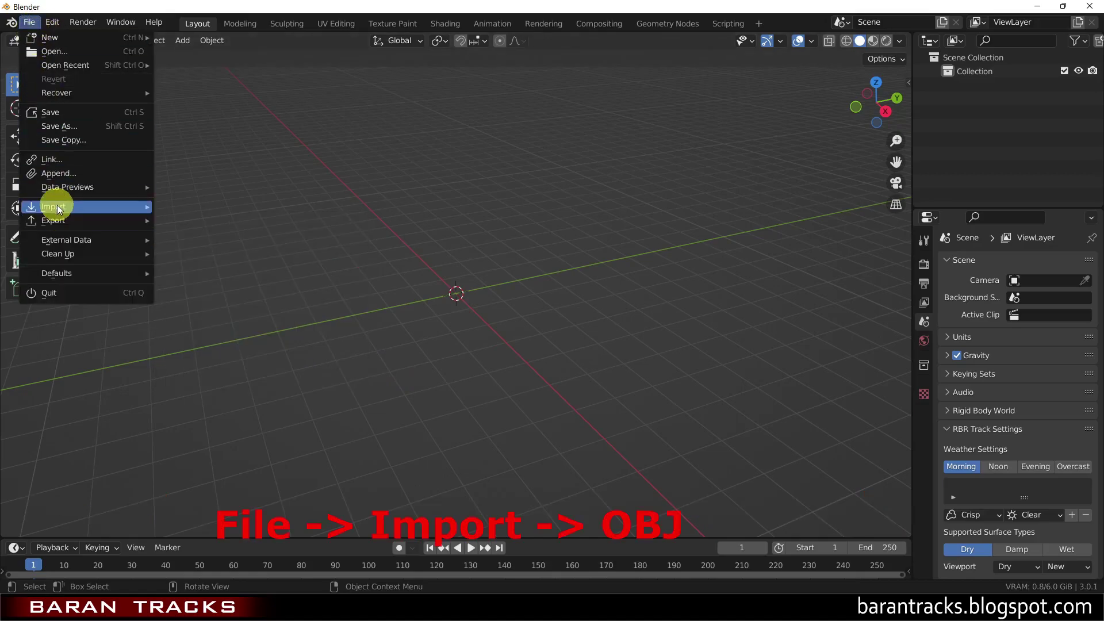
{"action": "mouse_move", "coordinate": [86, 207]}
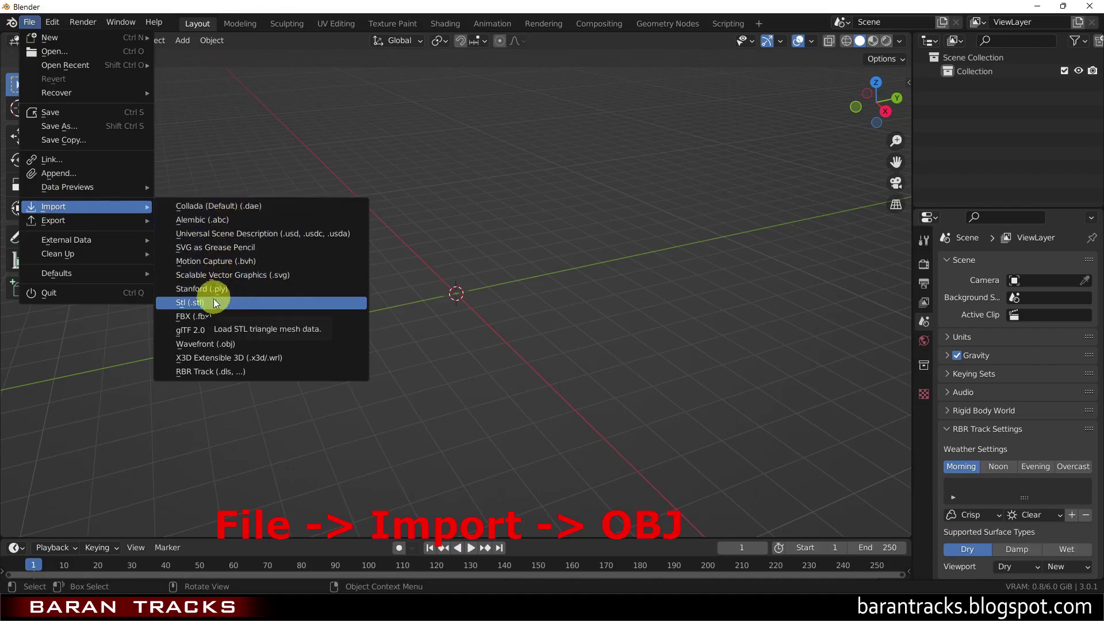
{"action": "left_click", "coordinate": [208, 344]}
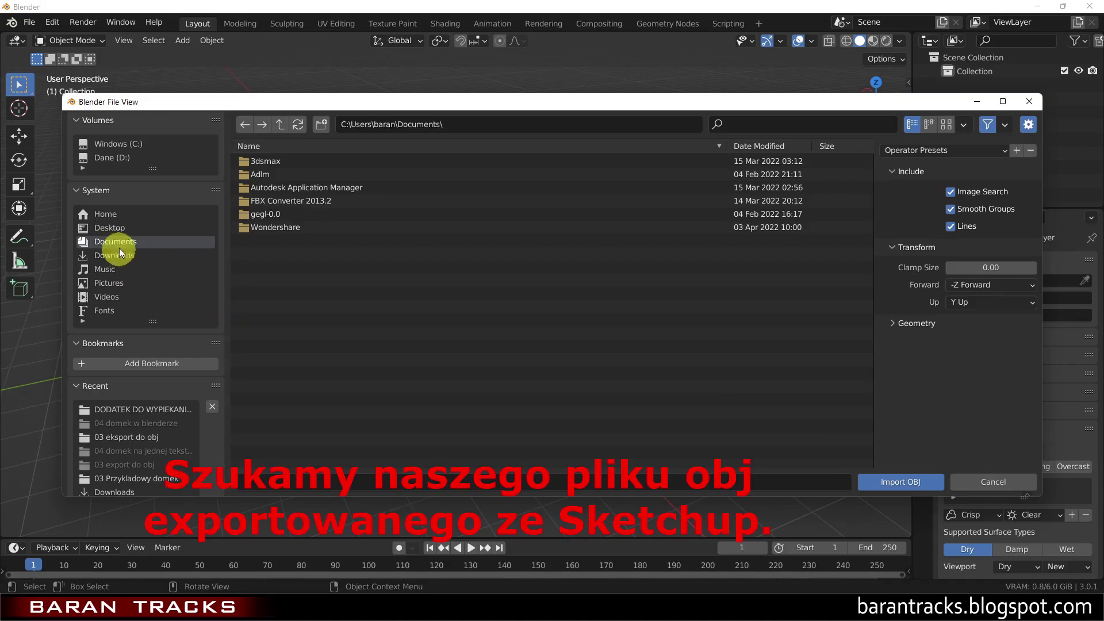
{"action": "left_click", "coordinate": [112, 228]}
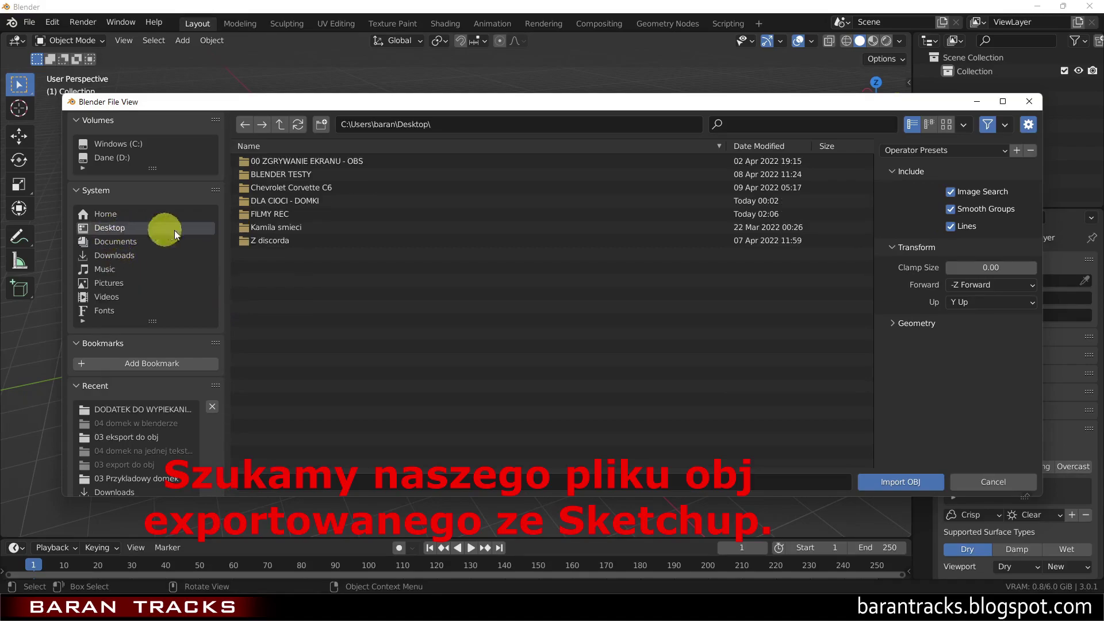
{"action": "left_click", "coordinate": [299, 201]}
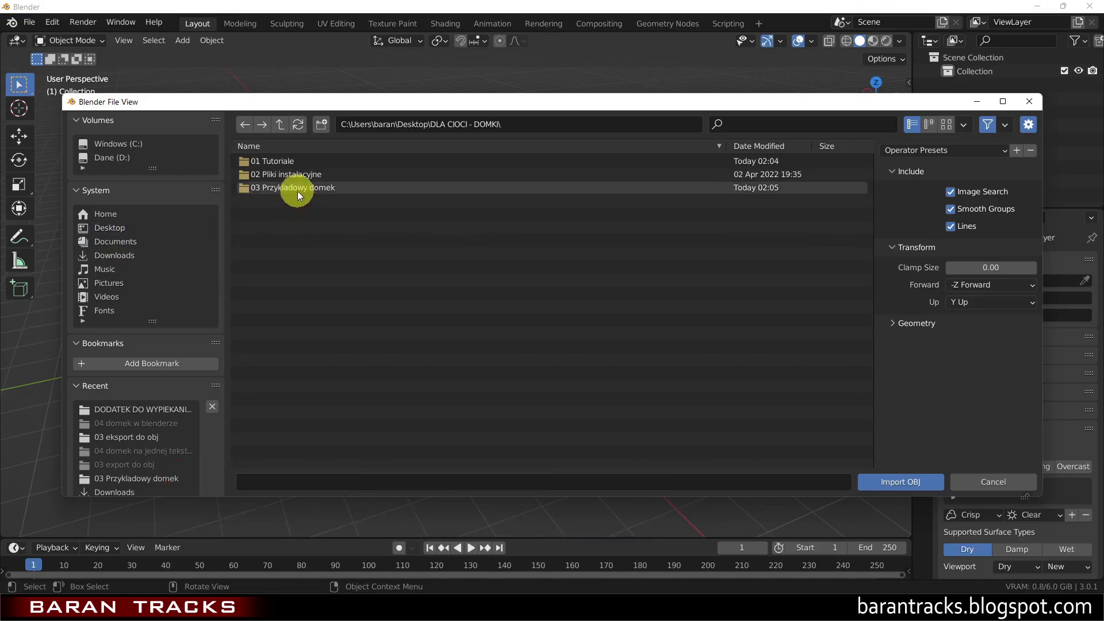
{"action": "double_click", "coordinate": [295, 188]}
{"action": "double_click", "coordinate": [298, 189]}
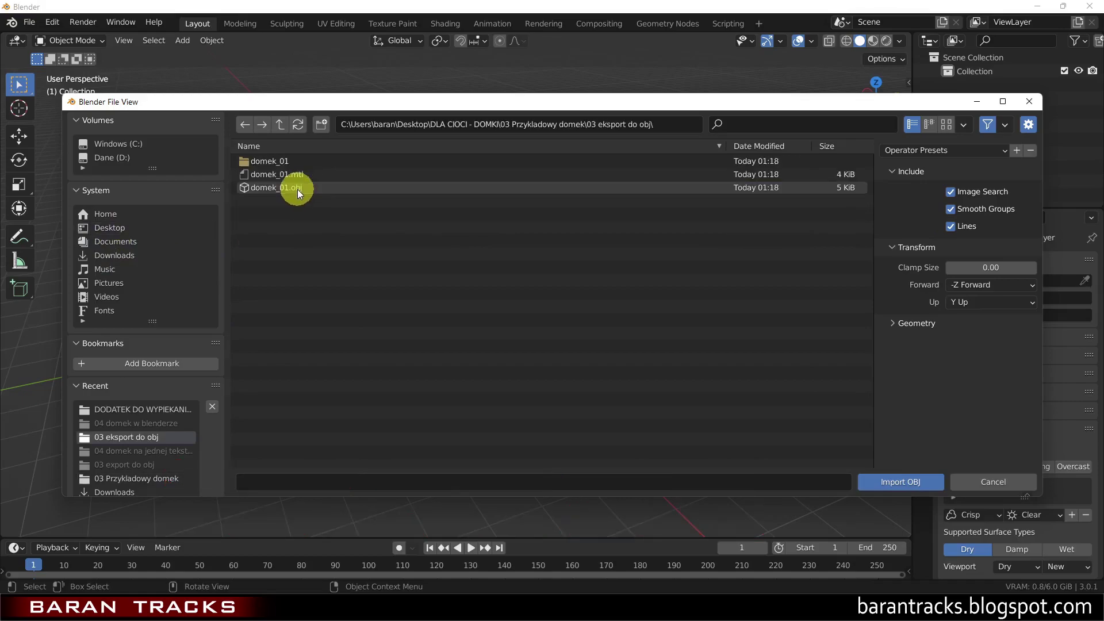
{"action": "left_click", "coordinate": [284, 189]}
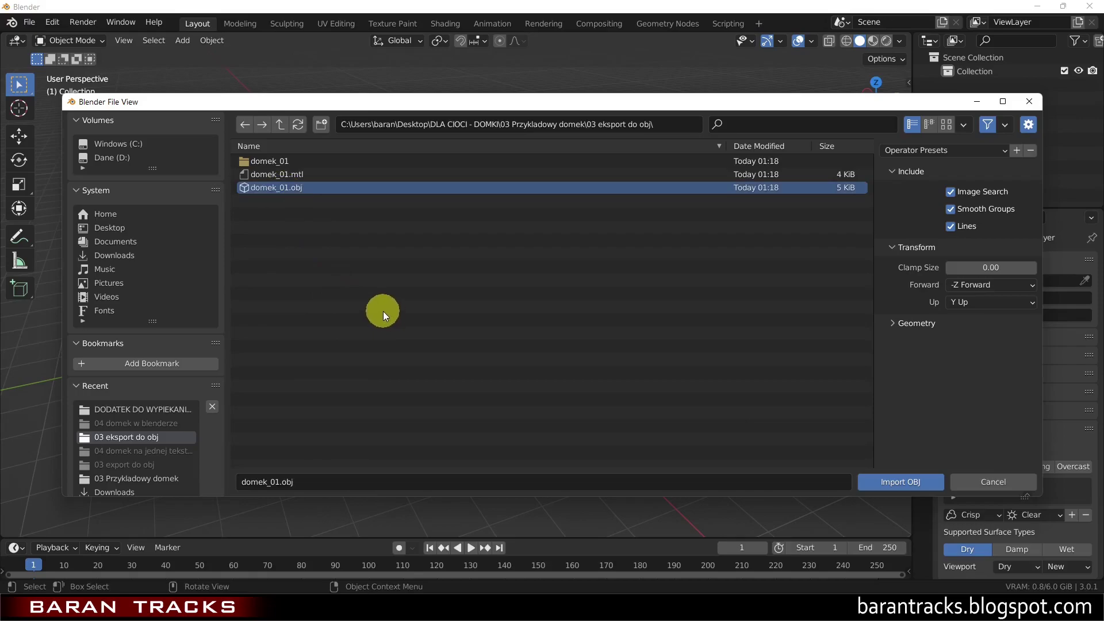
{"action": "left_click", "coordinate": [888, 483]}
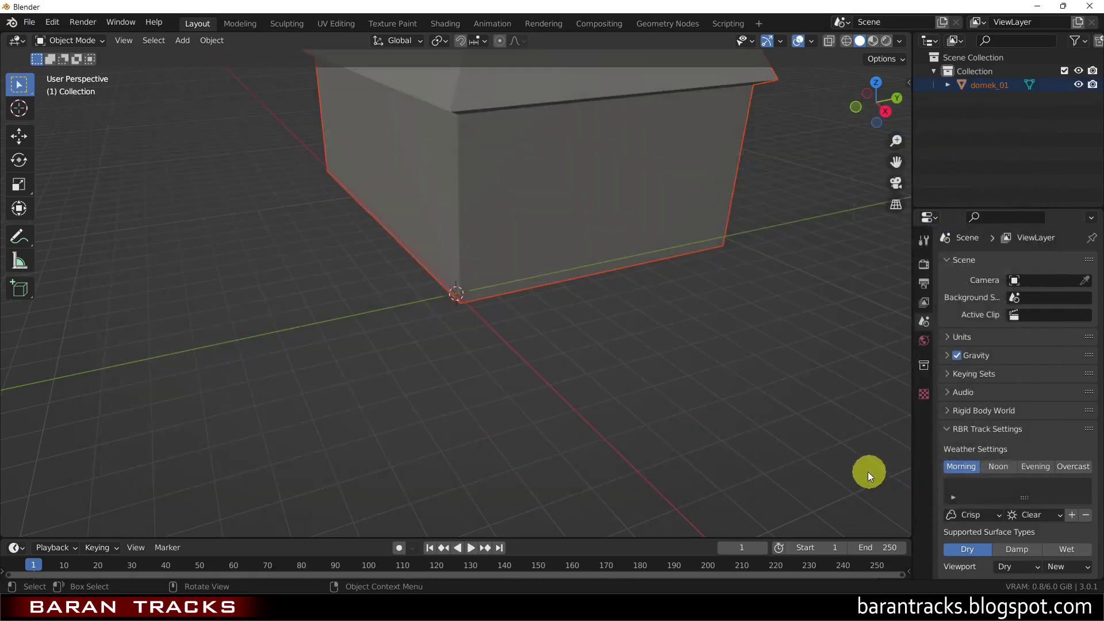
{"action": "mouse_move", "coordinate": [432, 316]}
{"action": "middle_mouse_down"}
{"action": "mouse_move", "coordinate": [442, 302]}
{"action": "mouse_move", "coordinate": [464, 307]}
{"action": "mouse_move", "coordinate": [378, 294]}
{"action": "mouse_move", "coordinate": [454, 288]}
{"action": "mouse_move", "coordinate": [458, 315]}
{"action": "middle_mouse_up"}
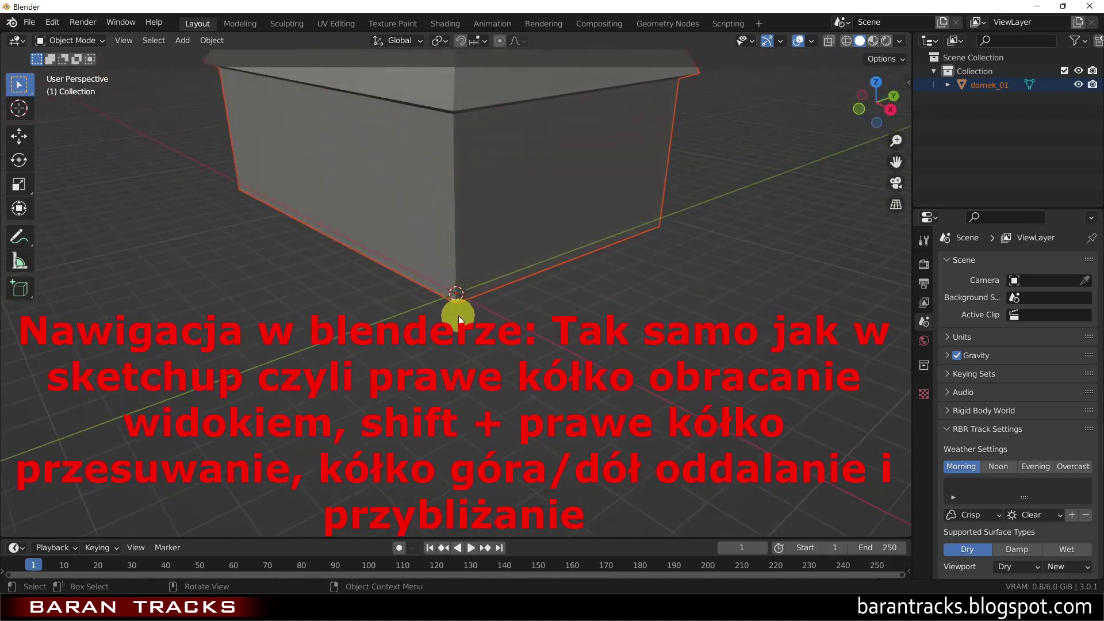
{"action": "scroll", "coordinate": [458, 315], "scroll_direction": "down", "scroll_amount": 3}
{"action": "scroll", "coordinate": [458, 316], "scroll_direction": "down", "scroll_amount": 2}
{"action": "scroll", "coordinate": [458, 315], "scroll_direction": "up", "scroll_amount": 1}
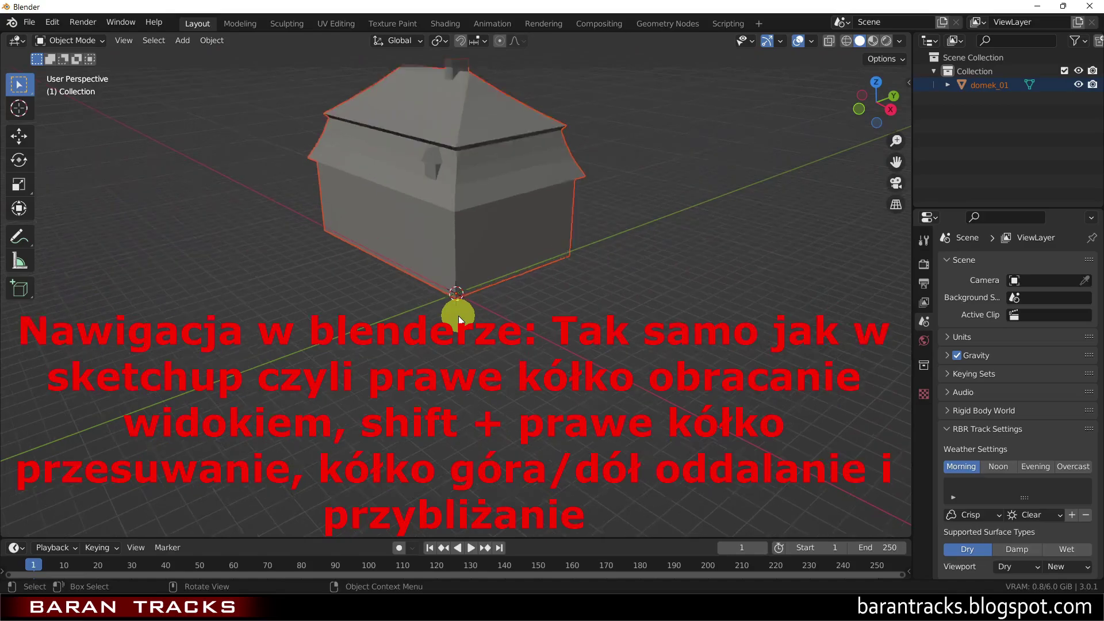
{"action": "scroll", "coordinate": [457, 315], "scroll_direction": "up", "scroll_amount": 3}
{"action": "scroll", "coordinate": [458, 316], "scroll_direction": "down", "scroll_amount": 4}
{"action": "scroll", "coordinate": [458, 316], "scroll_direction": "up", "scroll_amount": 4}
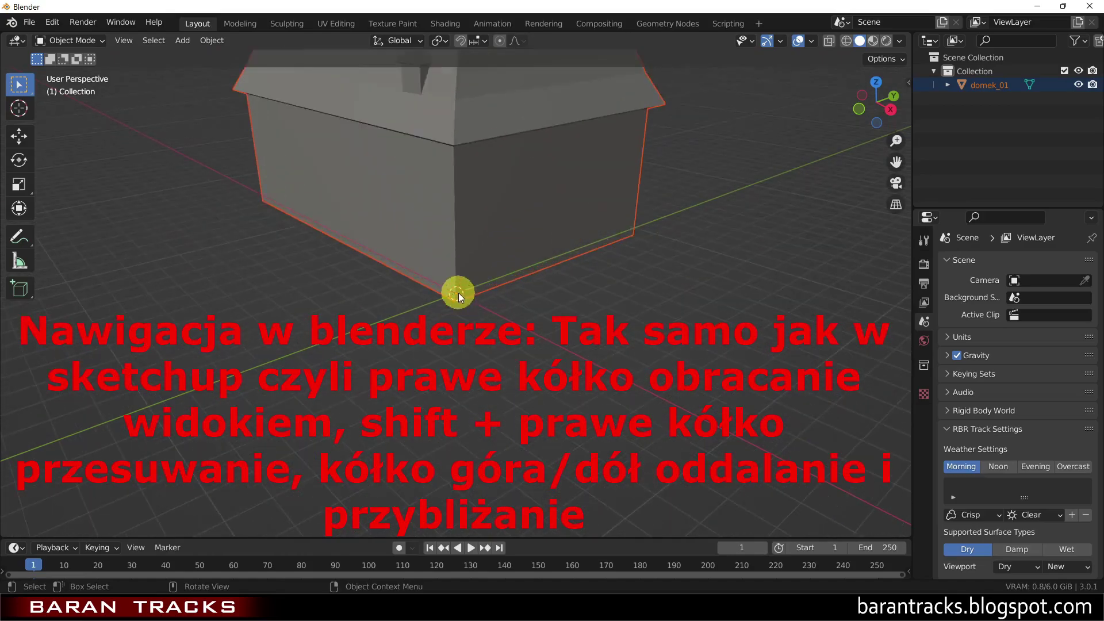
{"action": "mouse_move", "coordinate": [456, 273]}
{"action": "middle_mouse_down"}
{"action": "mouse_move", "coordinate": [442, 454]}
{"action": "mouse_move", "coordinate": [600, 457]}
{"action": "mouse_move", "coordinate": [446, 457]}
{"action": "mouse_move", "coordinate": [440, 446]}
{"action": "mouse_move", "coordinate": [581, 394]}
{"action": "mouse_move", "coordinate": [394, 374]}
{"action": "mouse_move", "coordinate": [324, 381]}
{"action": "mouse_move", "coordinate": [581, 394]}
{"action": "mouse_move", "coordinate": [574, 377]}
{"action": "mouse_move", "coordinate": [509, 380]}
{"action": "mouse_move", "coordinate": [521, 390]}
{"action": "mouse_move", "coordinate": [512, 395]}
{"action": "middle_mouse_up"}
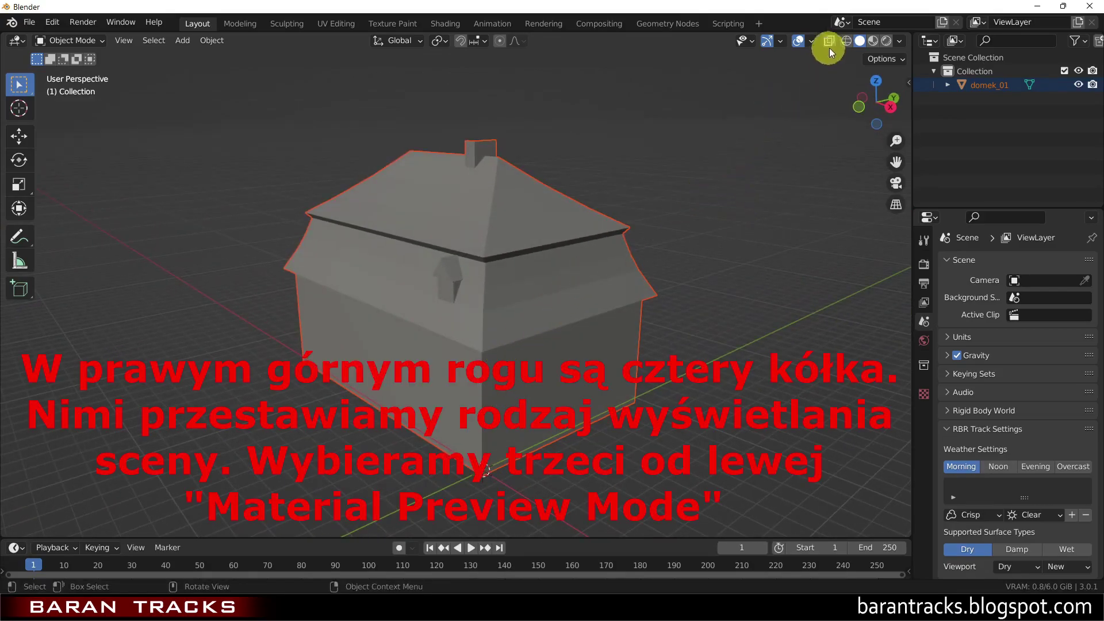
- Switch viewport shading through Wireframe and Solid to Material Preview to show the house textures
{"action": "left_click", "coordinate": [846, 43]}
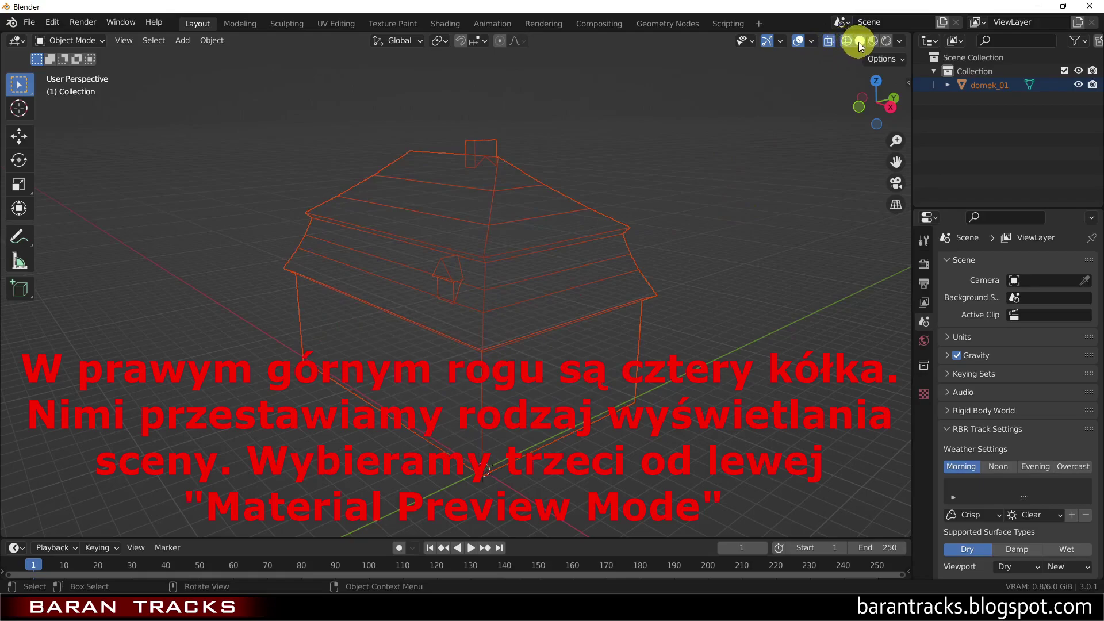
{"action": "left_click", "coordinate": [858, 41]}
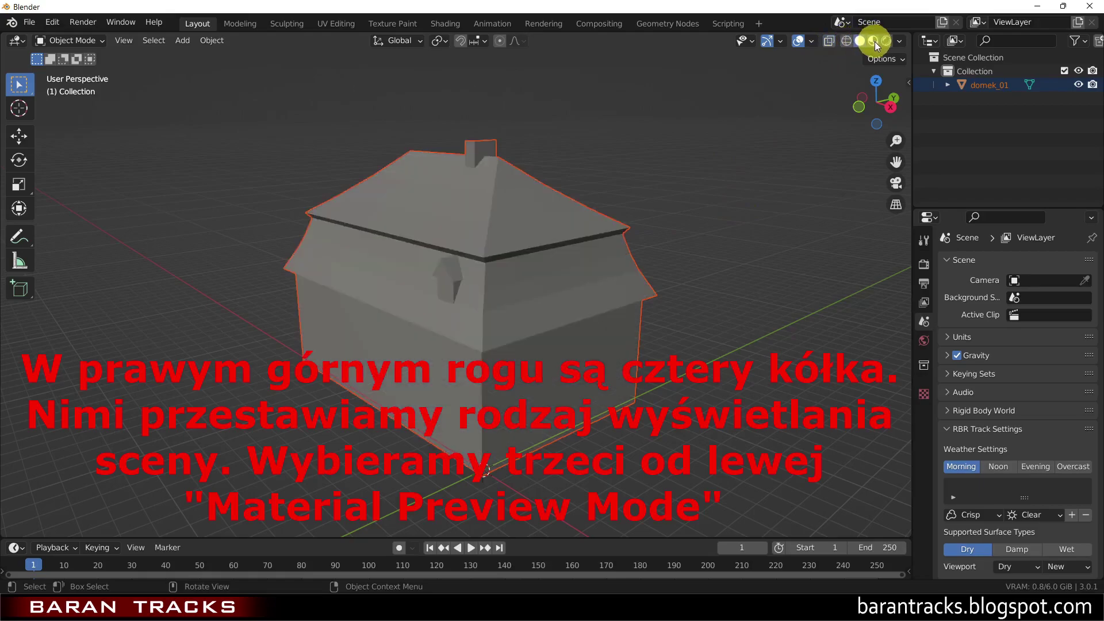
{"action": "left_click", "coordinate": [874, 41]}
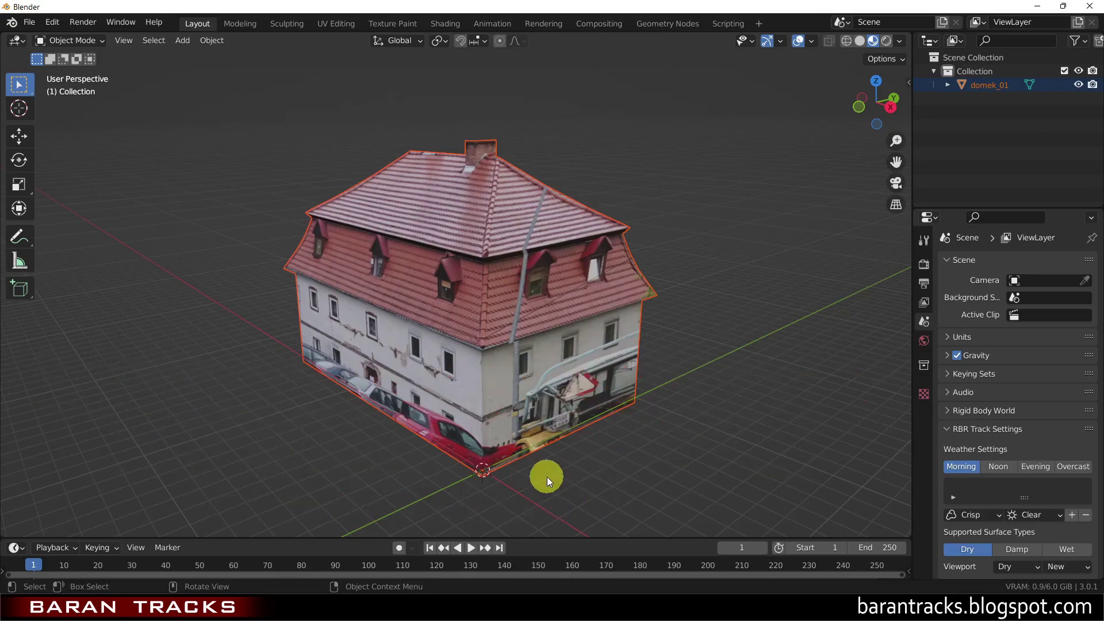
- Select domek_01 and add UVMap.001 in its Object Data UV Maps list
{"action": "left_click", "coordinate": [564, 298]}
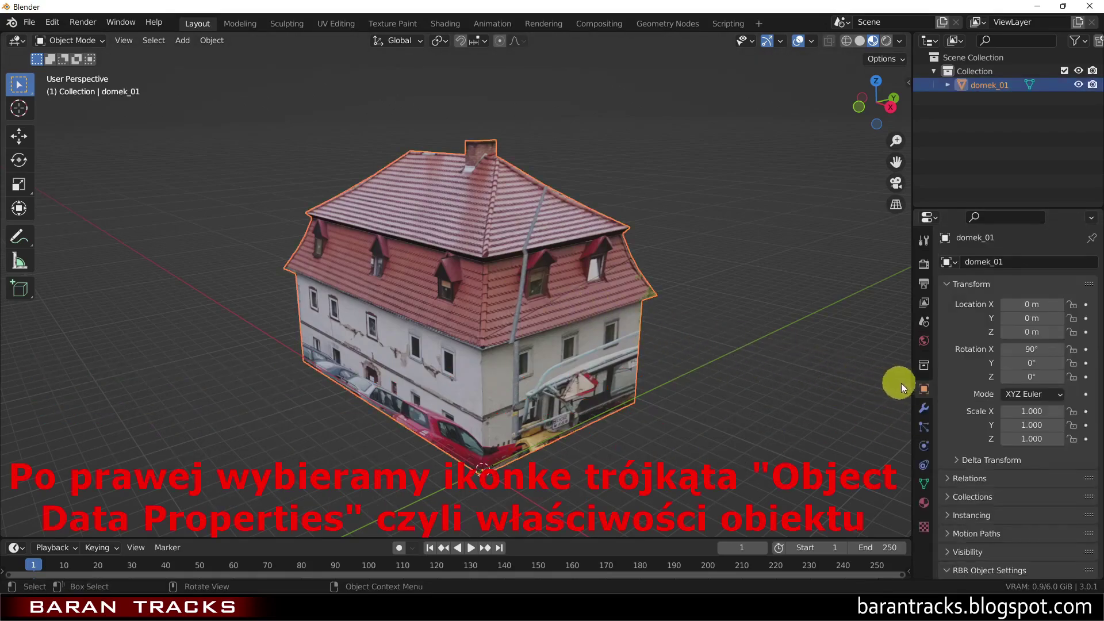
{"action": "left_click", "coordinate": [926, 483]}
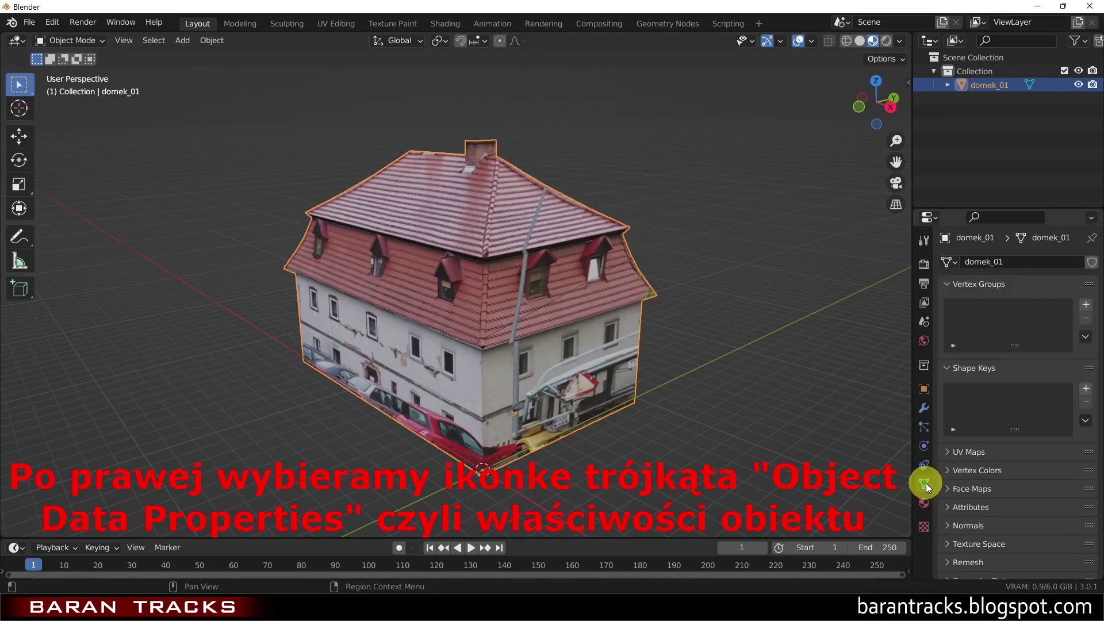
{"action": "left_click", "coordinate": [957, 455]}
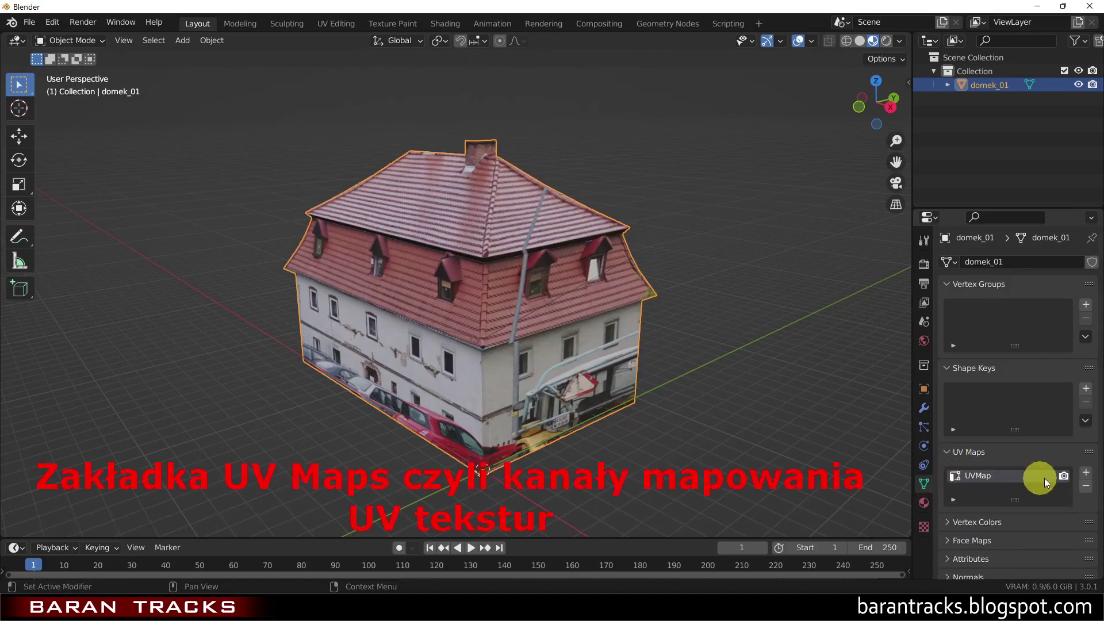
{"action": "left_click", "coordinate": [1086, 473]}
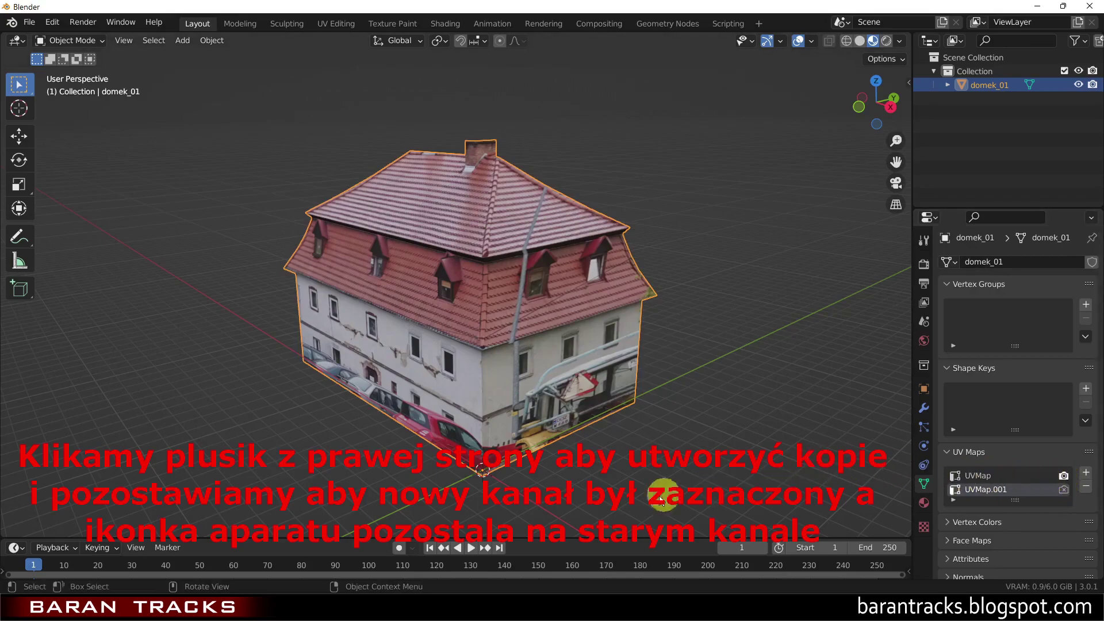
- Enlarge the timeline area below the viewport and change it into a UV Editor
{"action": "left_click_drag", "start_coordinate": [464, 536], "coordinate": [490, 324]}
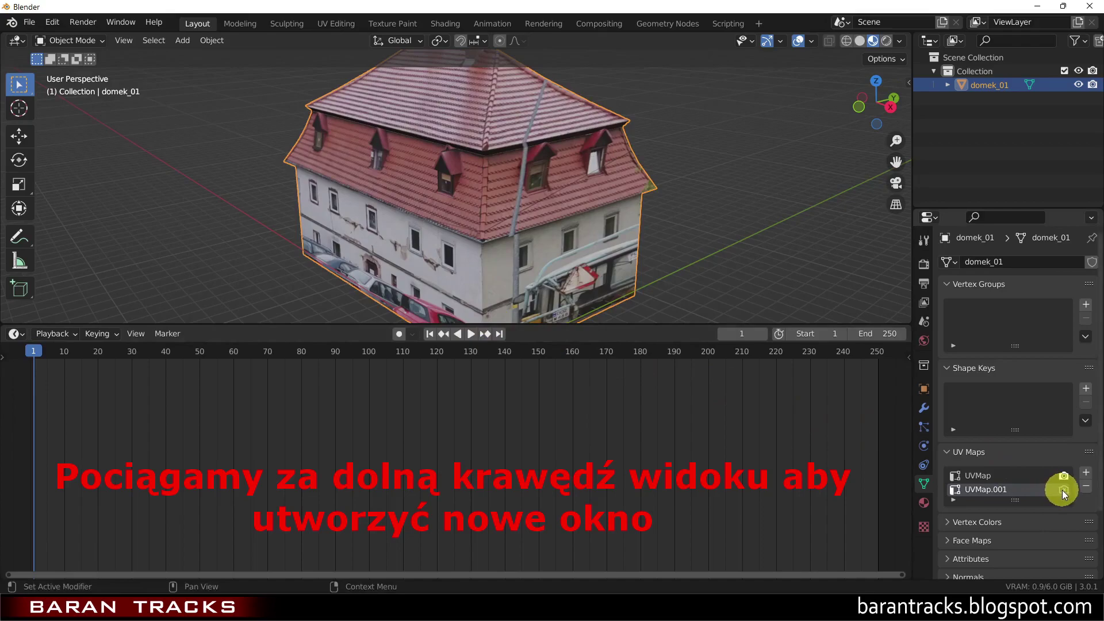
{"action": "left_click", "coordinate": [22, 335]}
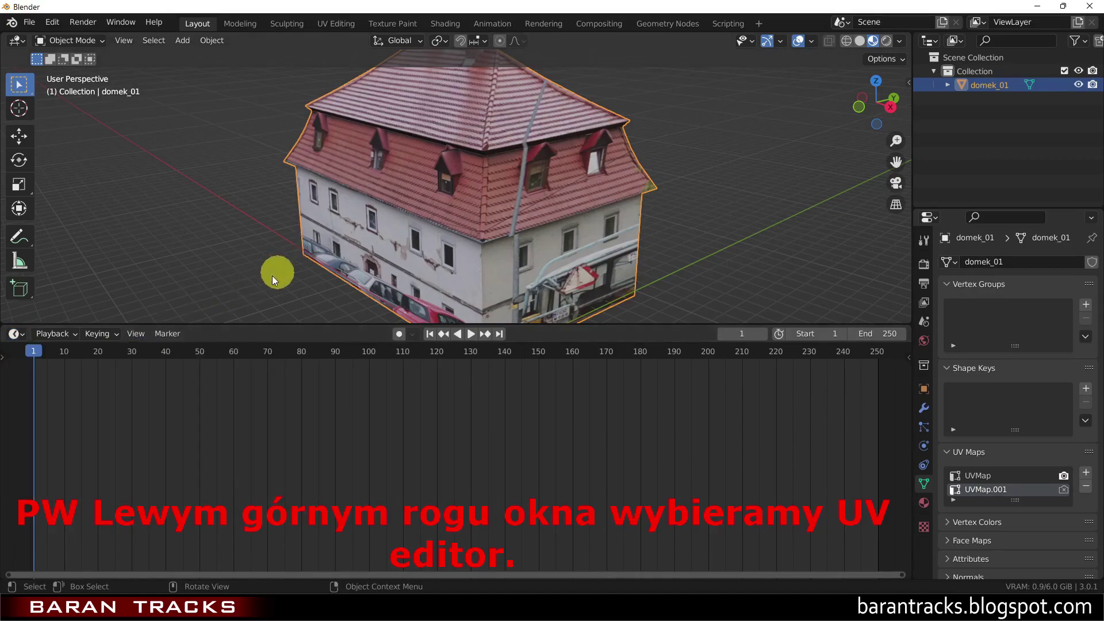
{"action": "left_click", "coordinate": [19, 336]}
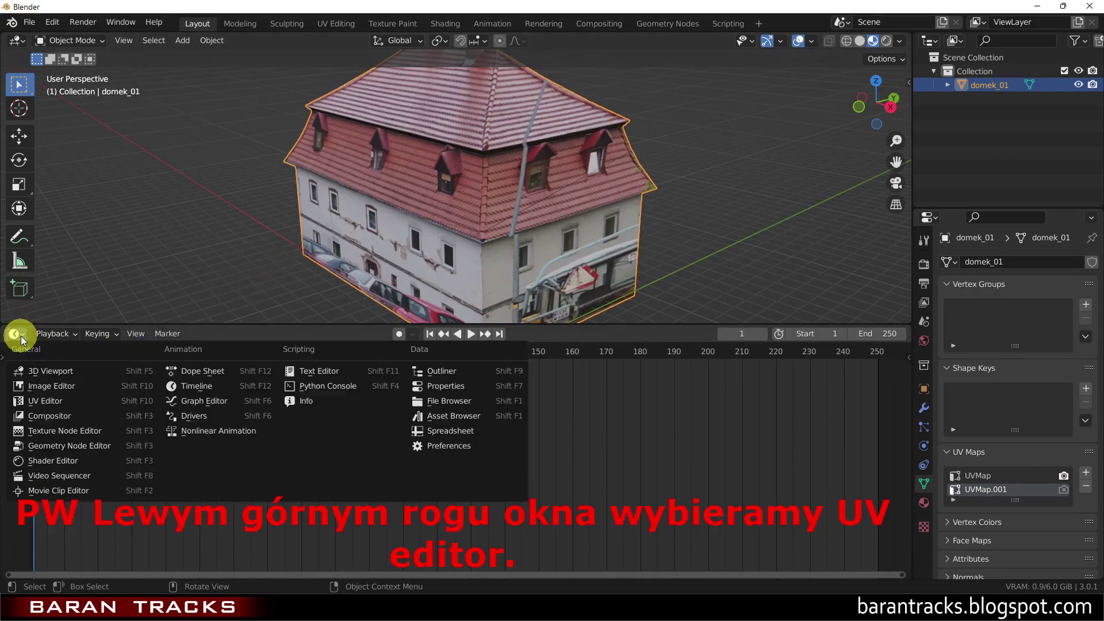
{"action": "left_click", "coordinate": [38, 400]}
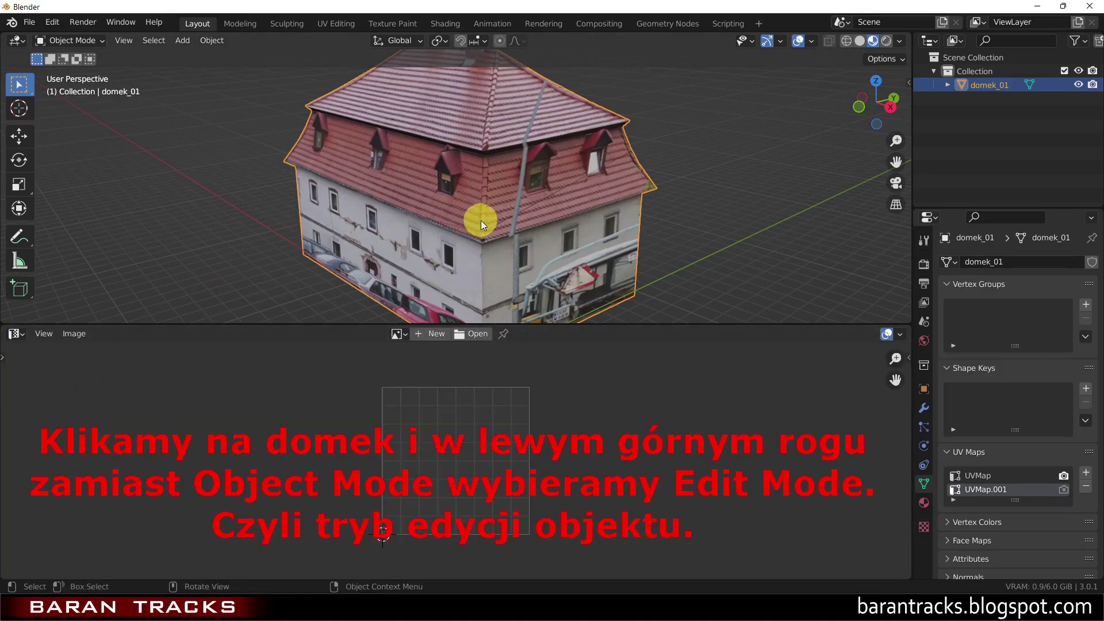
- Put the house in Edit Mode with face select and select all its faces
{"action": "left_click", "coordinate": [74, 42]}
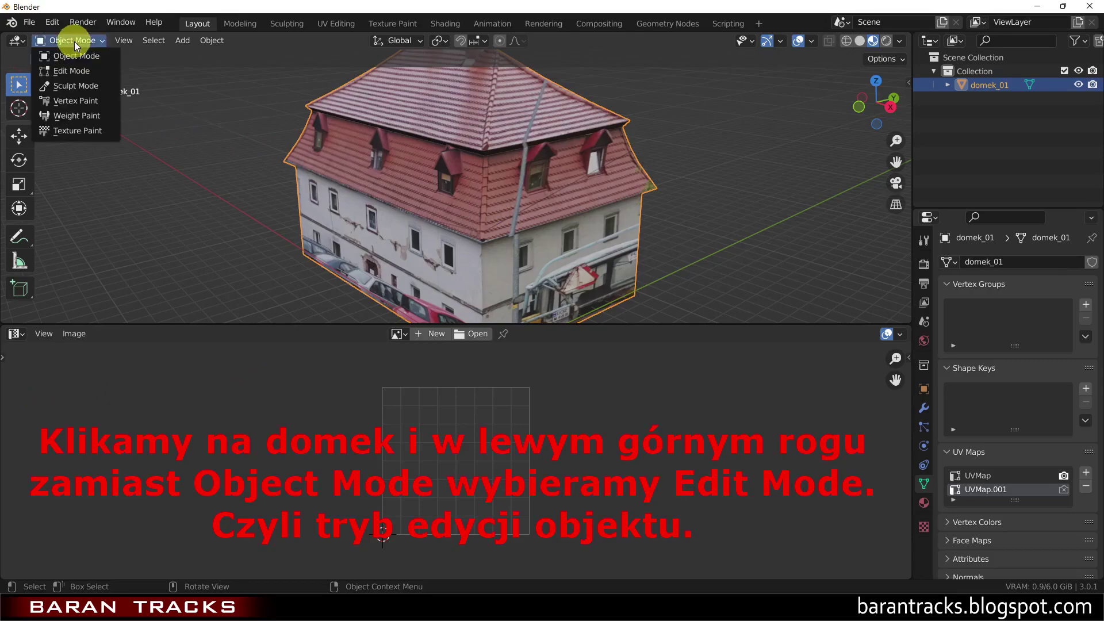
{"action": "left_click", "coordinate": [70, 72]}
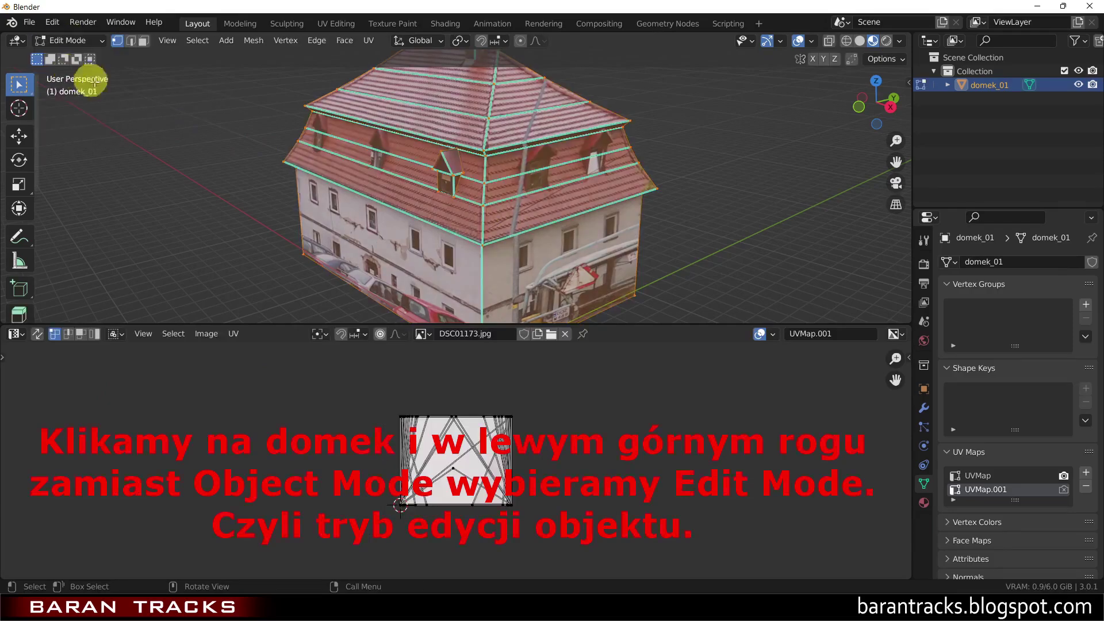
{"action": "left_click", "coordinate": [654, 161]}
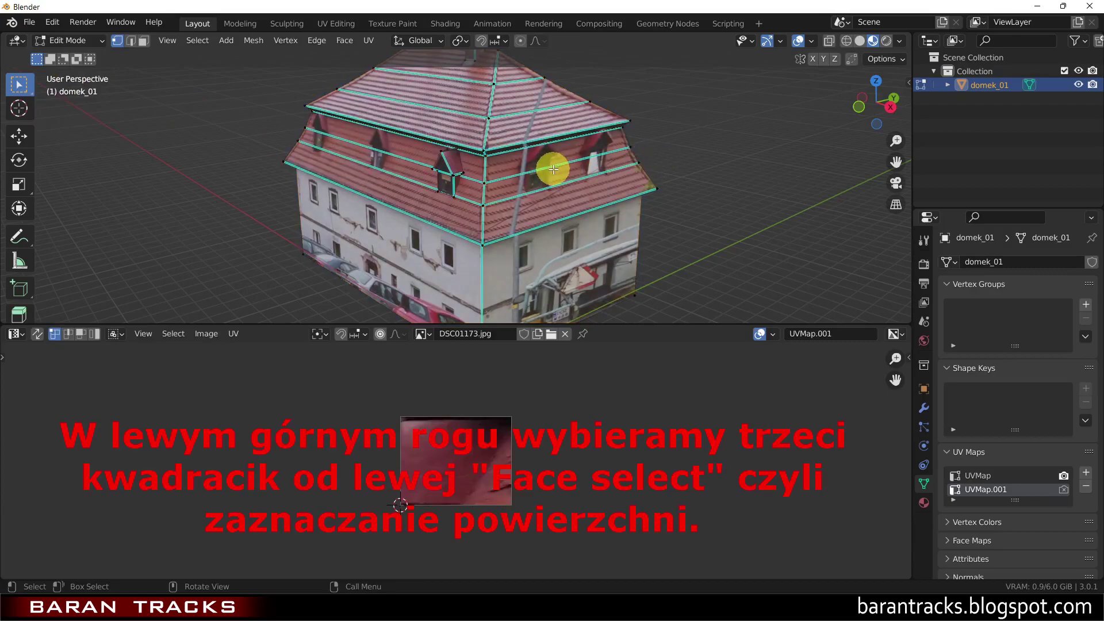
{"action": "left_click", "coordinate": [143, 40]}
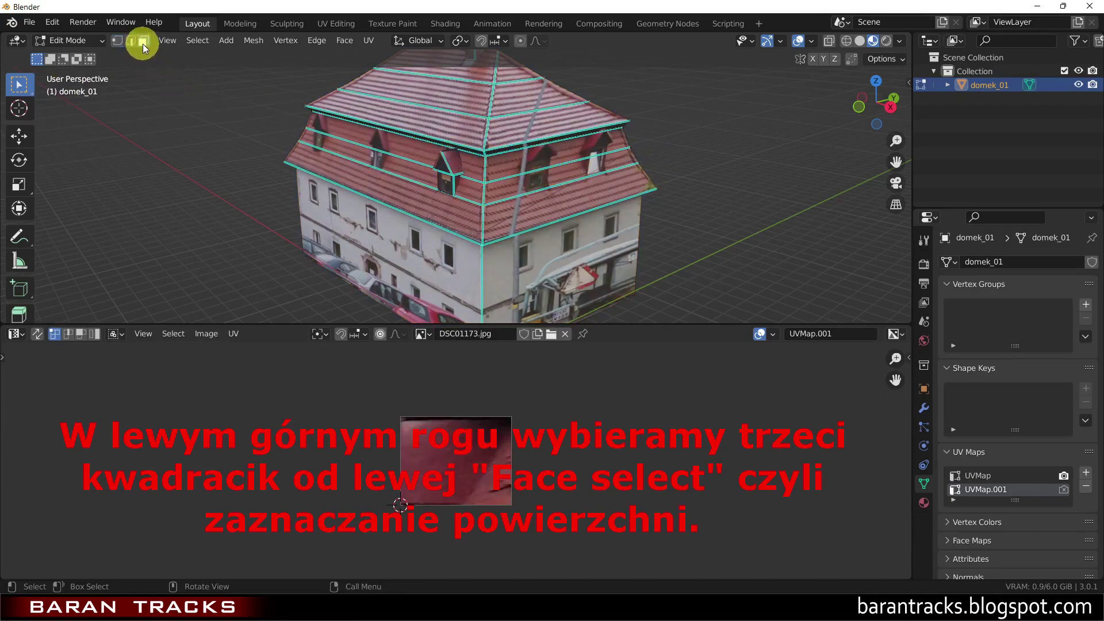
{"action": "left_click", "coordinate": [527, 183]}
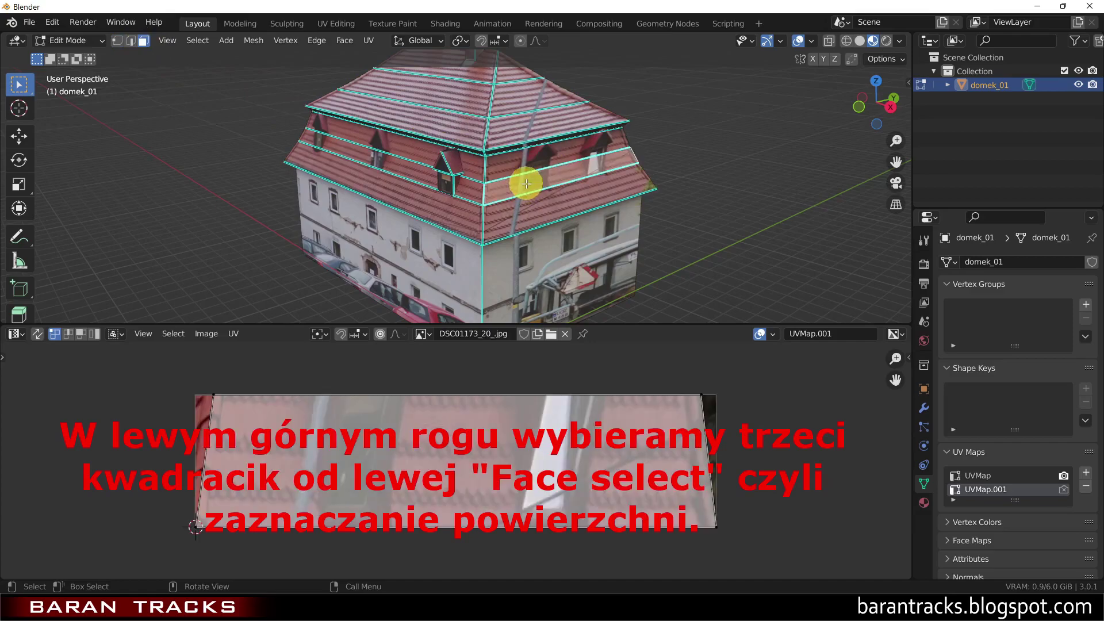
{"action": "key", "text": "a"}
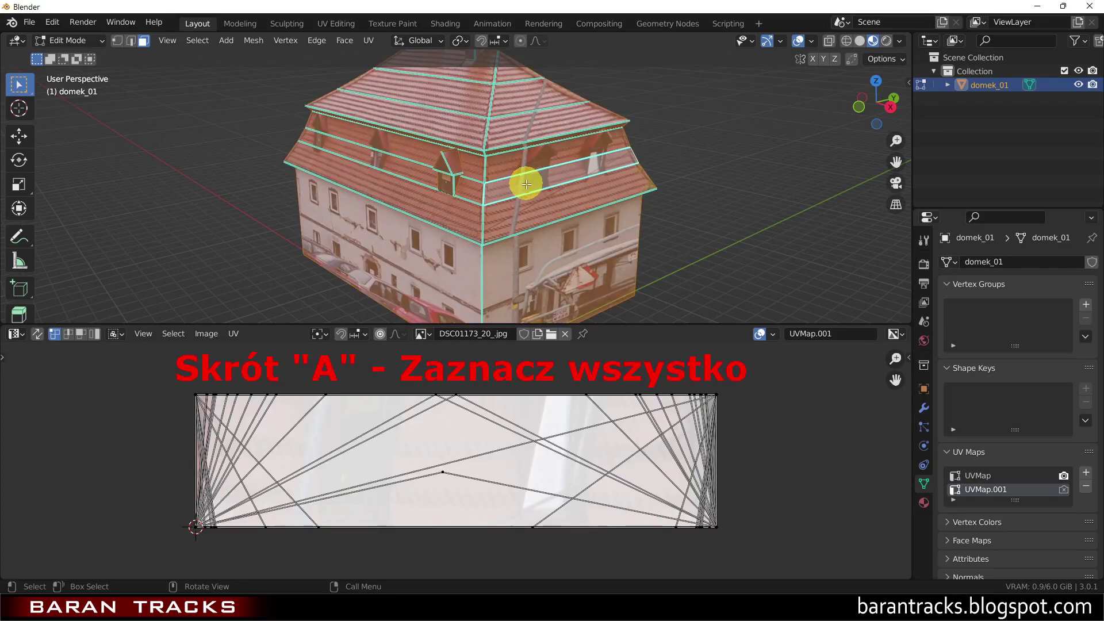
- Smart UV Project all faces with a new angle limit, 0.004 island margin, Correct Aspect off
{"action": "key", "text": "u"}
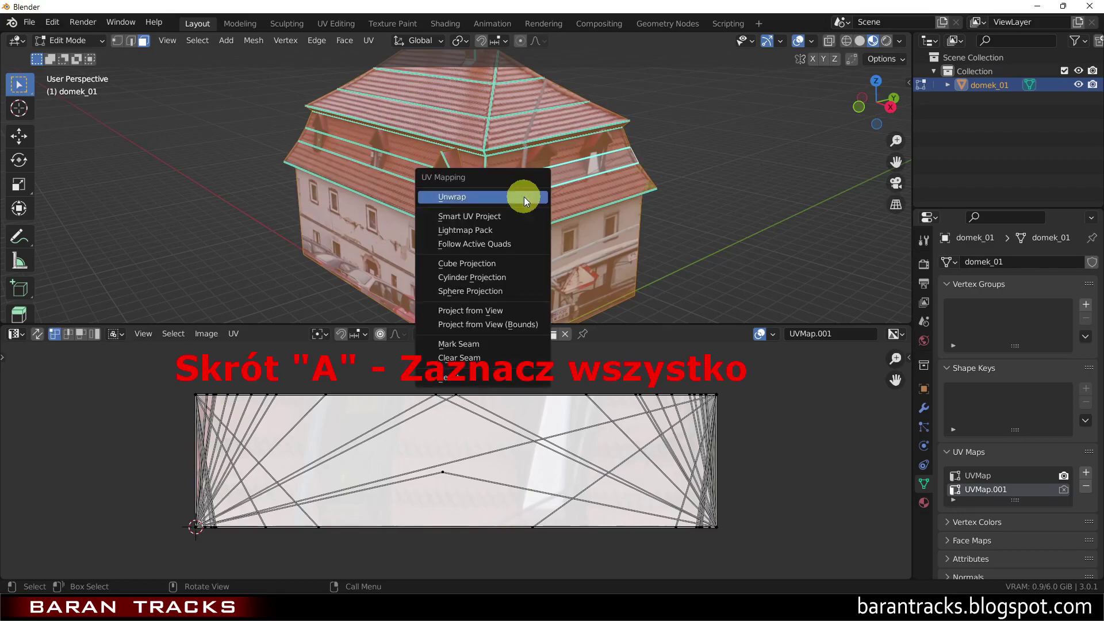
{"action": "left_click", "coordinate": [489, 216]}
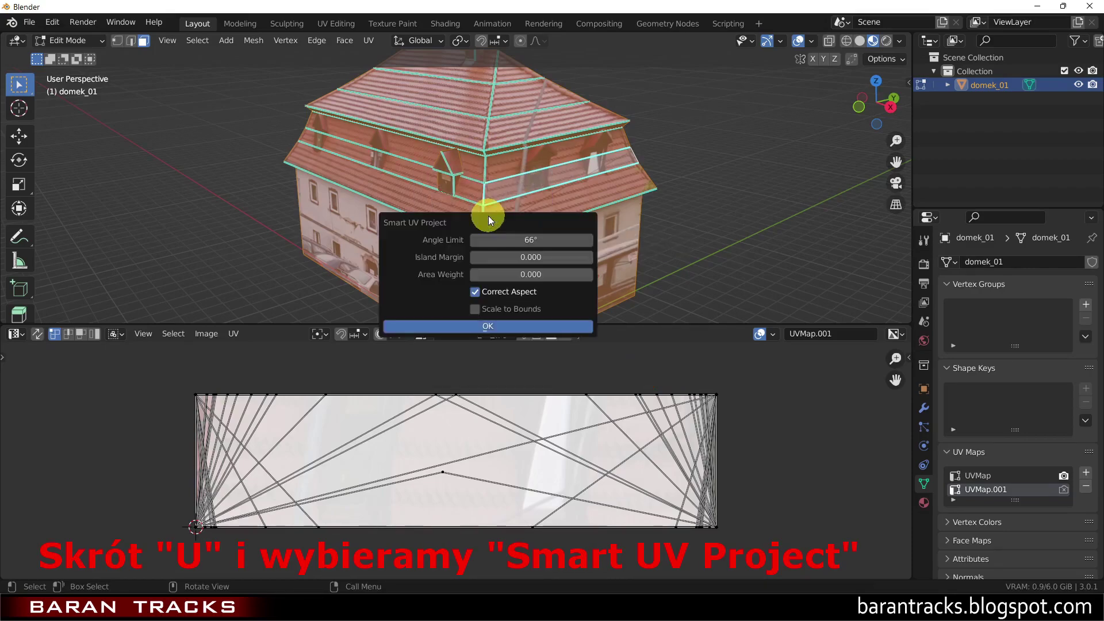
{"action": "left_click", "coordinate": [531, 239]}
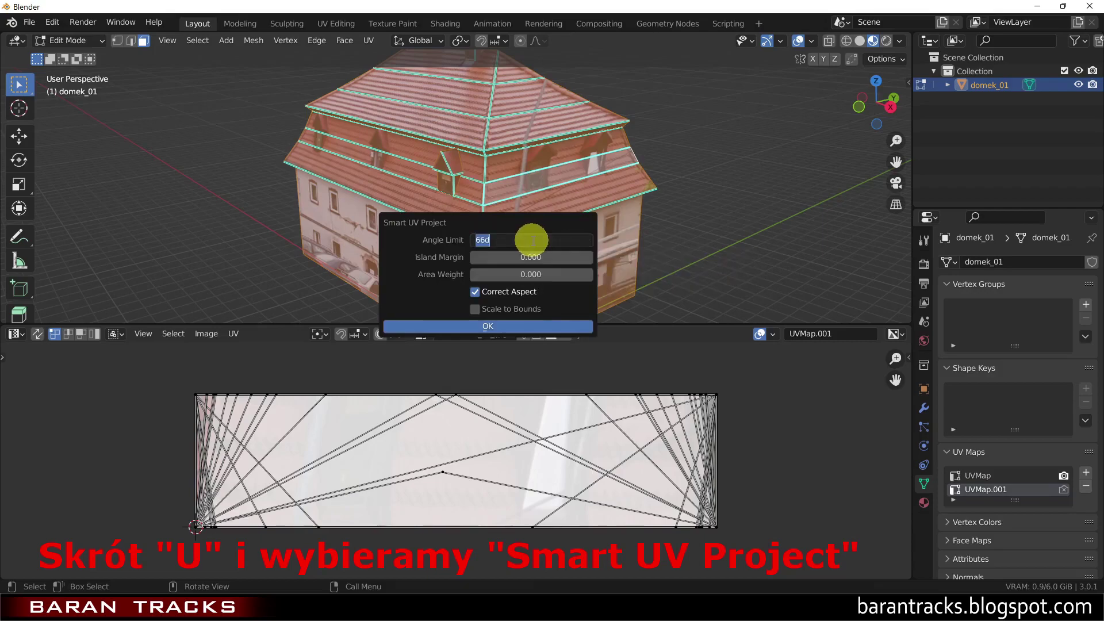
{"action": "key", "text": "BackSpace"}
{"action": "type", "text": "30"}
{"action": "key", "text": "Return"}
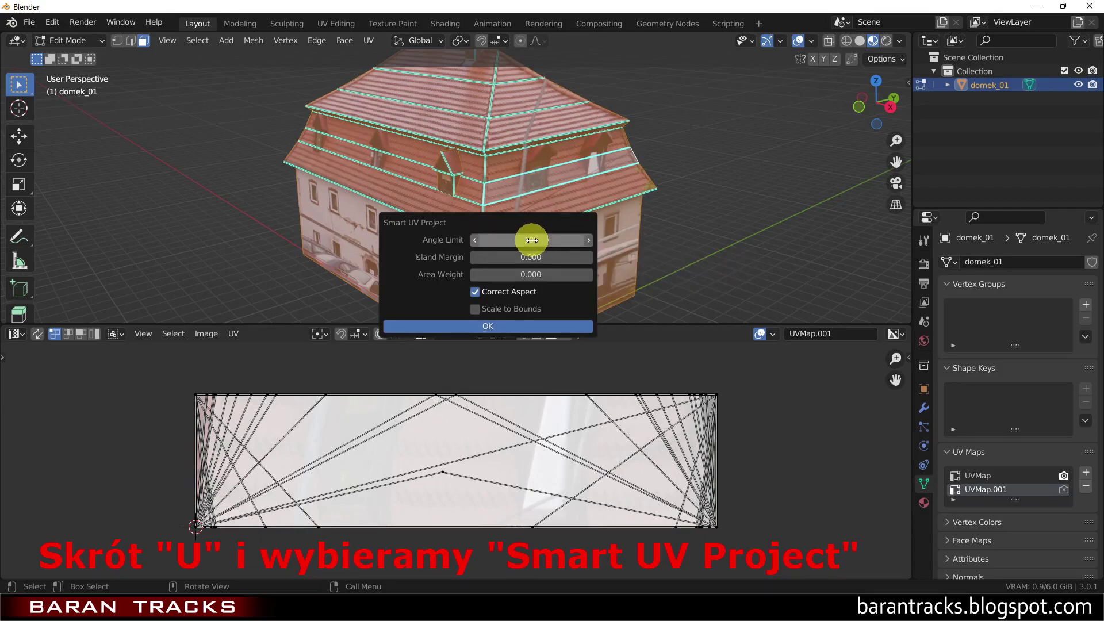
{"action": "left_click", "coordinate": [540, 257]}
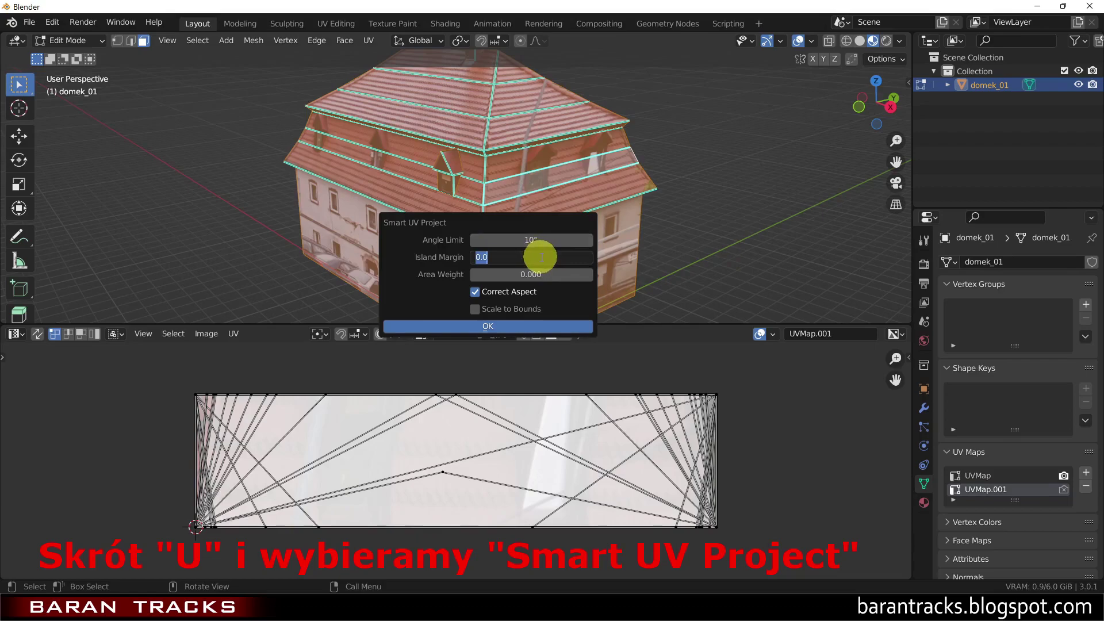
{"action": "type", "text": "0.00"}
{"action": "type", "text": "4"}
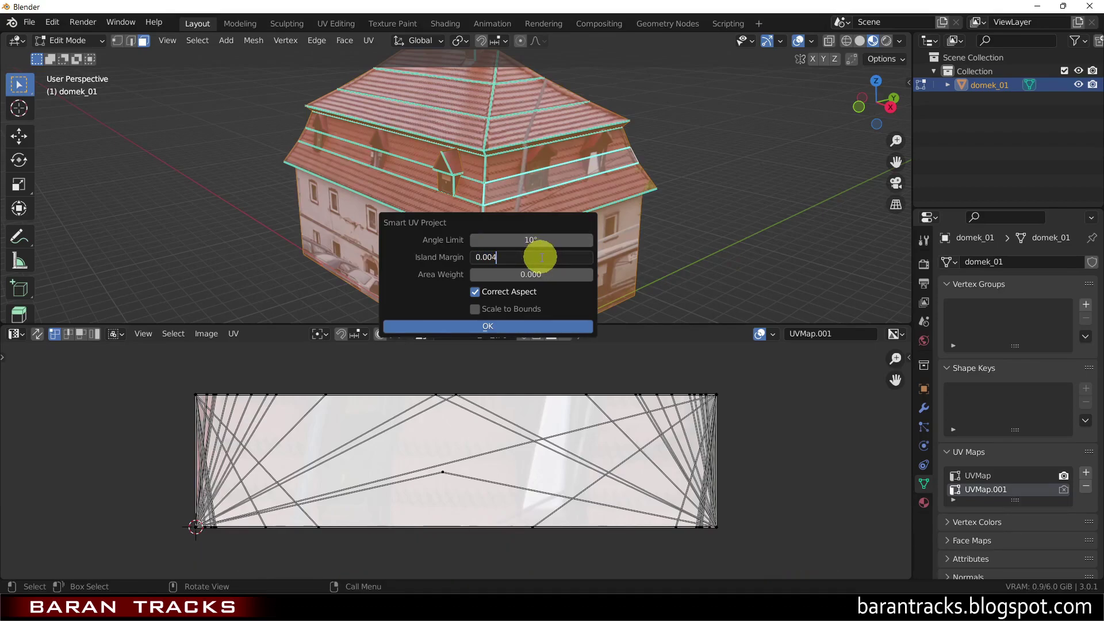
{"action": "key", "text": "Return"}
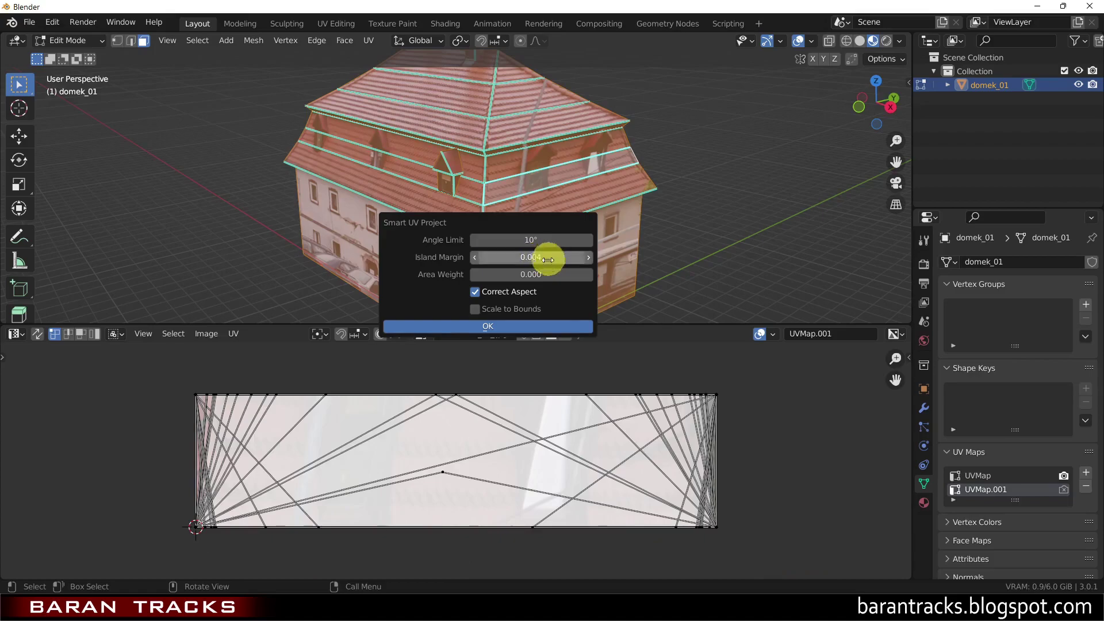
{"action": "left_click", "coordinate": [496, 291]}
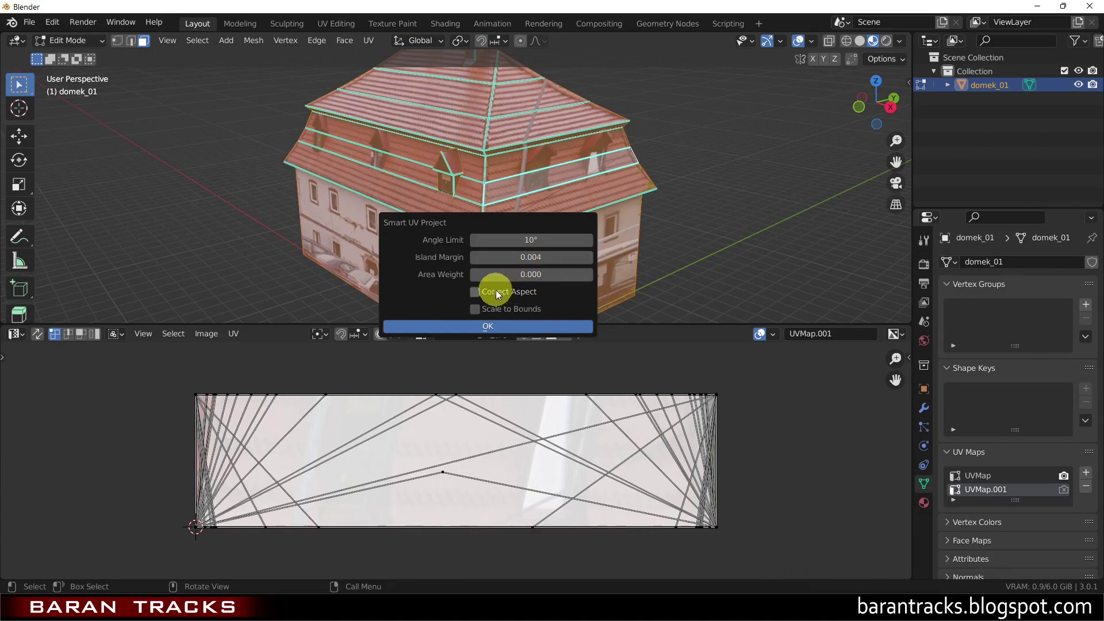
{"action": "left_click", "coordinate": [495, 326]}
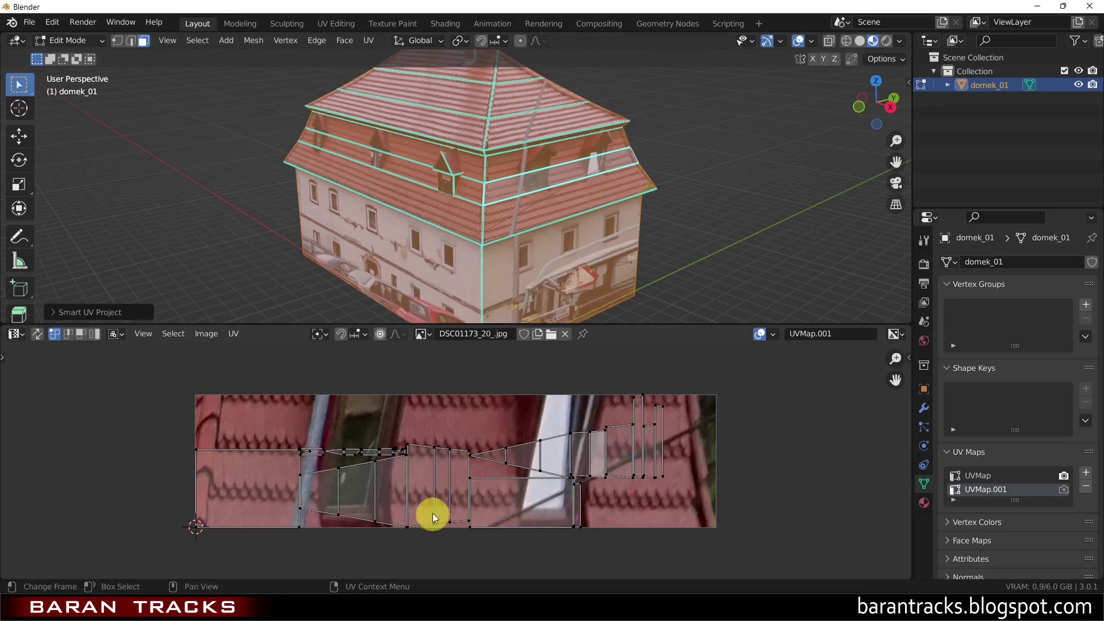
{"action": "scroll", "coordinate": [422, 504], "scroll_direction": "up", "scroll_amount": 2}
{"action": "scroll", "coordinate": [422, 491], "scroll_direction": "down", "scroll_amount": 2}
{"action": "scroll", "coordinate": [422, 492], "scroll_direction": "down", "scroll_amount": 2}
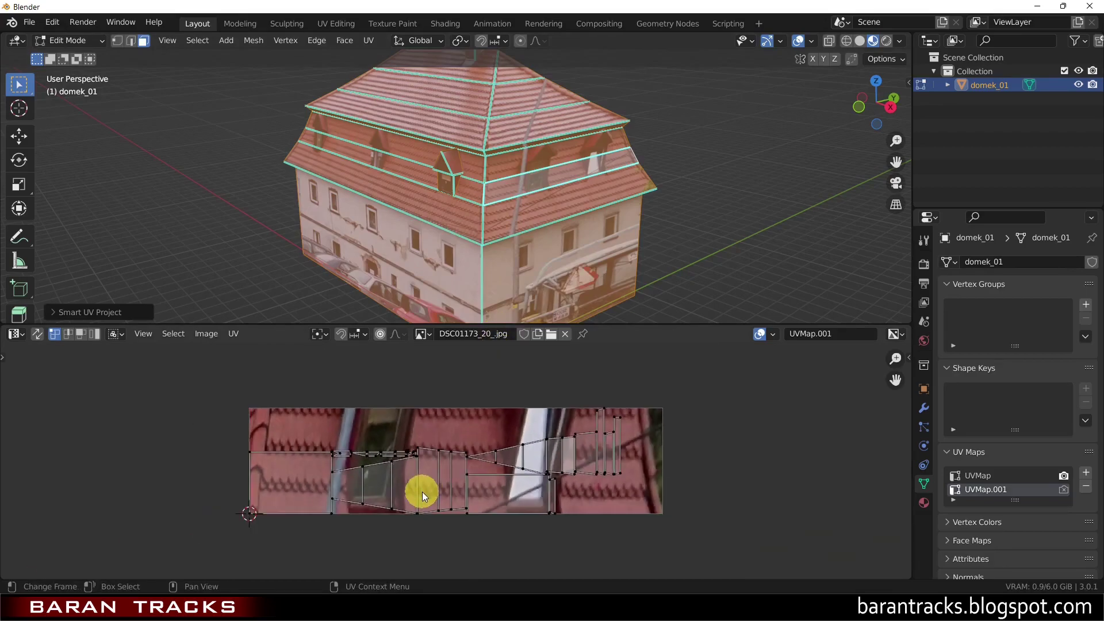
{"action": "scroll", "coordinate": [422, 492], "scroll_direction": "down", "scroll_amount": 1}
{"action": "scroll", "coordinate": [339, 488], "scroll_direction": "up", "scroll_amount": 3}
{"action": "scroll", "coordinate": [368, 482], "scroll_direction": "up", "scroll_amount": 2}
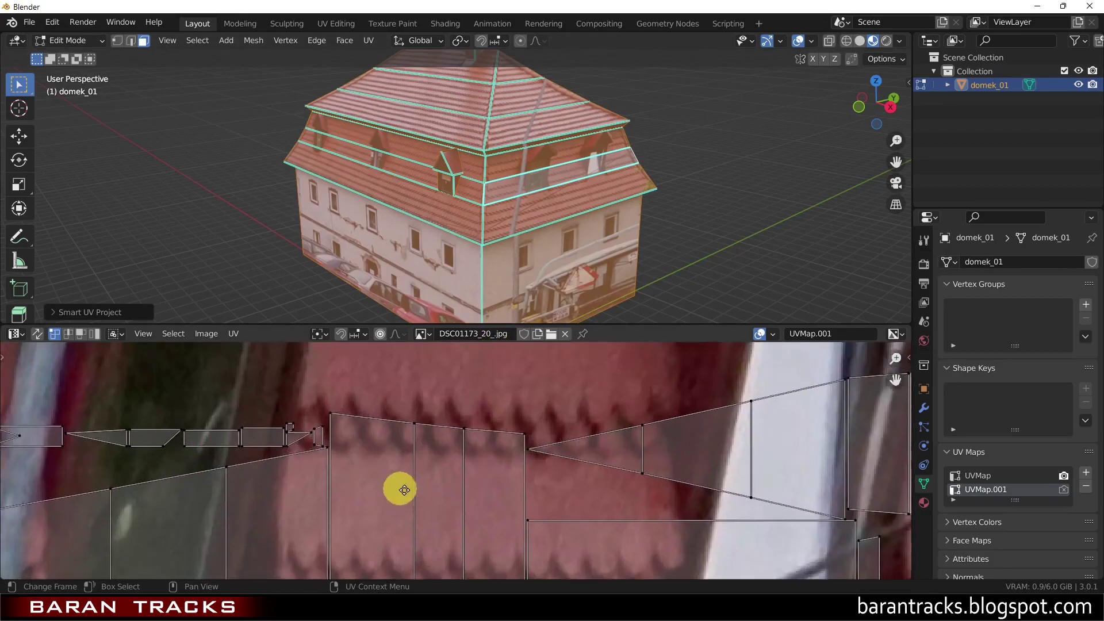
{"action": "scroll", "coordinate": [388, 459], "scroll_direction": "up", "scroll_amount": 1}
{"action": "scroll", "coordinate": [261, 457], "scroll_direction": "up", "scroll_amount": 2}
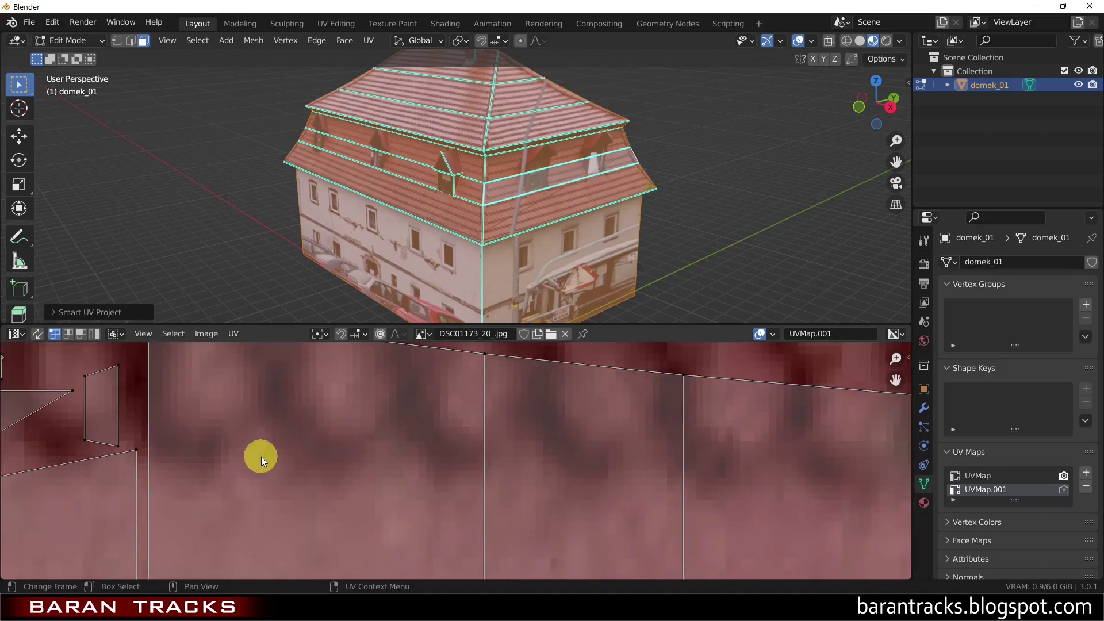
{"action": "scroll", "coordinate": [261, 456], "scroll_direction": "up", "scroll_amount": 1}
{"action": "scroll", "coordinate": [356, 453], "scroll_direction": "up", "scroll_amount": 1}
{"action": "scroll", "coordinate": [365, 453], "scroll_direction": "up", "scroll_amount": 1}
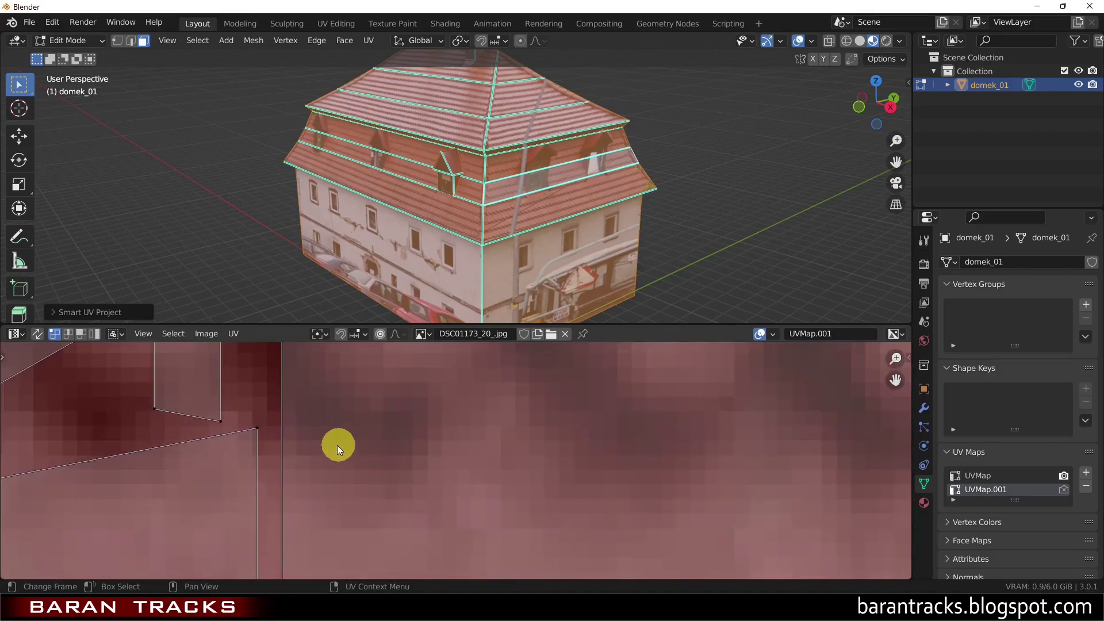
{"action": "scroll", "coordinate": [327, 443], "scroll_direction": "down", "scroll_amount": 2}
{"action": "scroll", "coordinate": [320, 442], "scroll_direction": "down", "scroll_amount": 2}
{"action": "scroll", "coordinate": [320, 442], "scroll_direction": "down", "scroll_amount": 2}
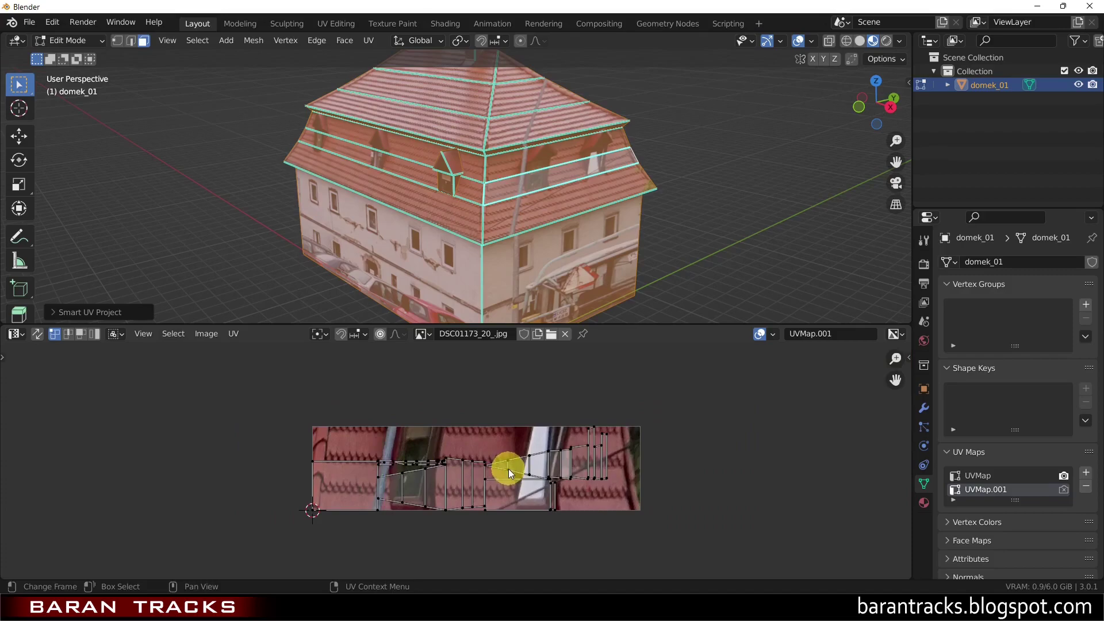
{"action": "scroll", "coordinate": [508, 468], "scroll_direction": "up", "scroll_amount": 1}
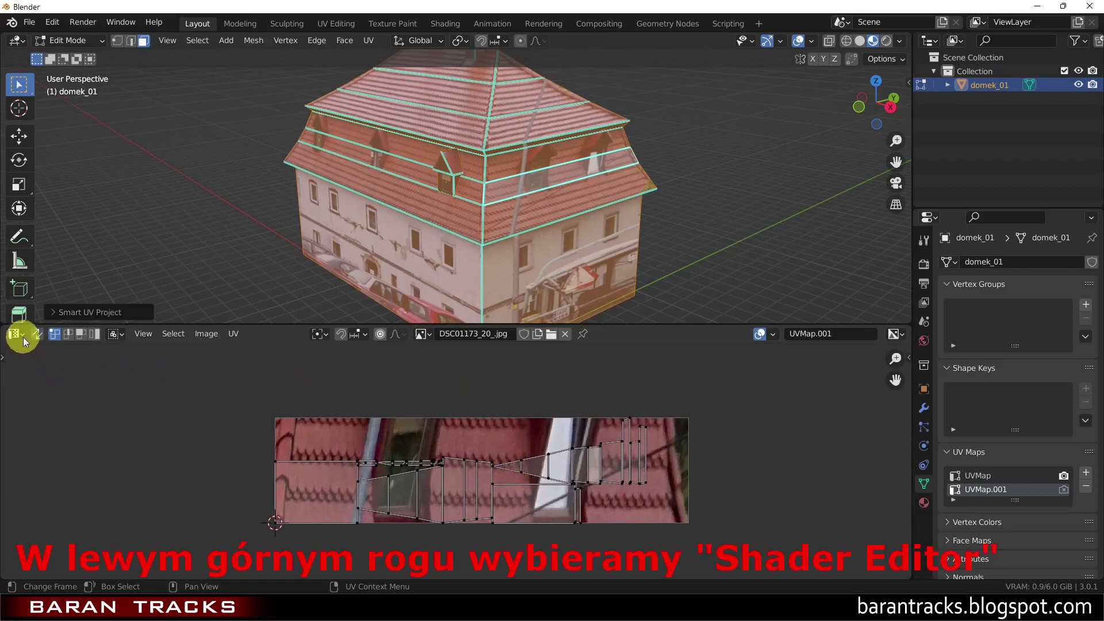
- Switch the bottom UV editor to the Shader Editor and widen the Principled Baker sidebar panel
{"action": "left_click", "coordinate": [23, 334]}
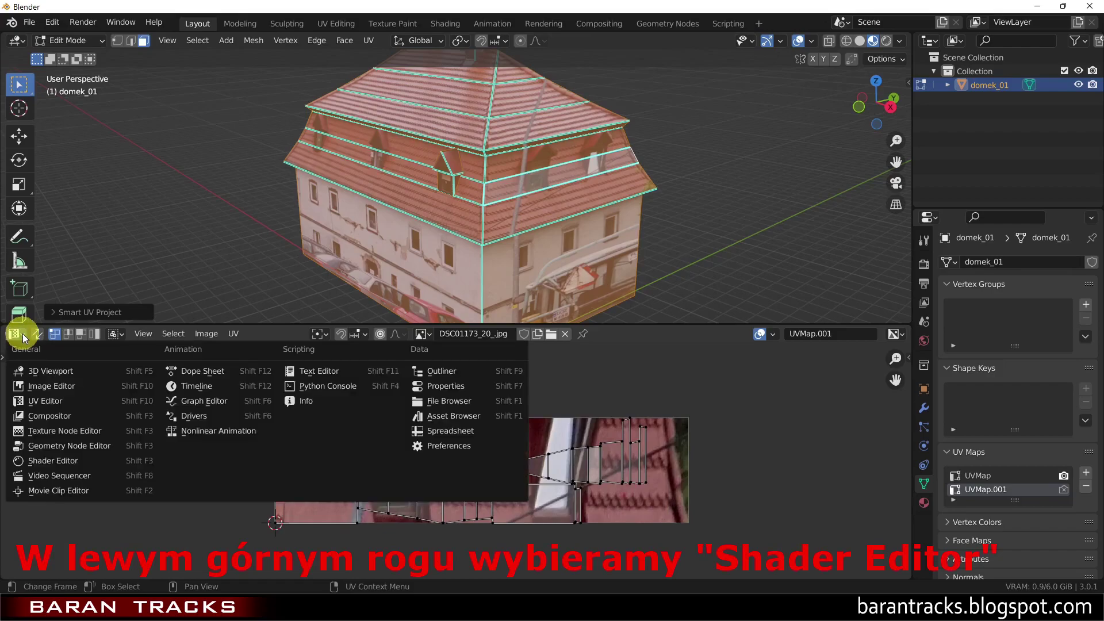
{"action": "left_click", "coordinate": [43, 455]}
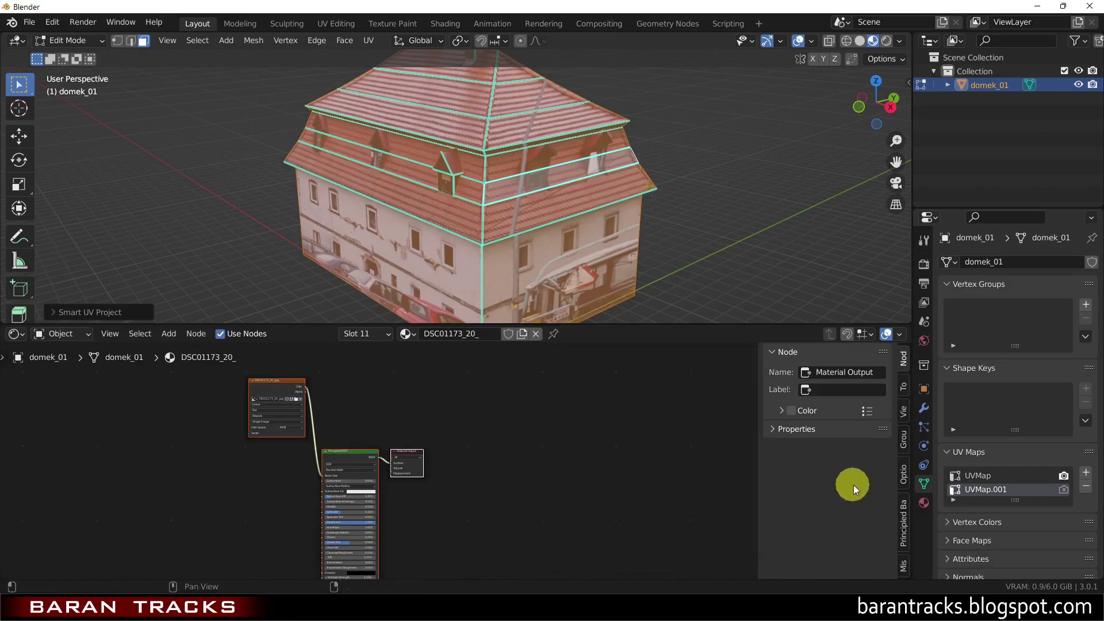
{"action": "left_click", "coordinate": [904, 515]}
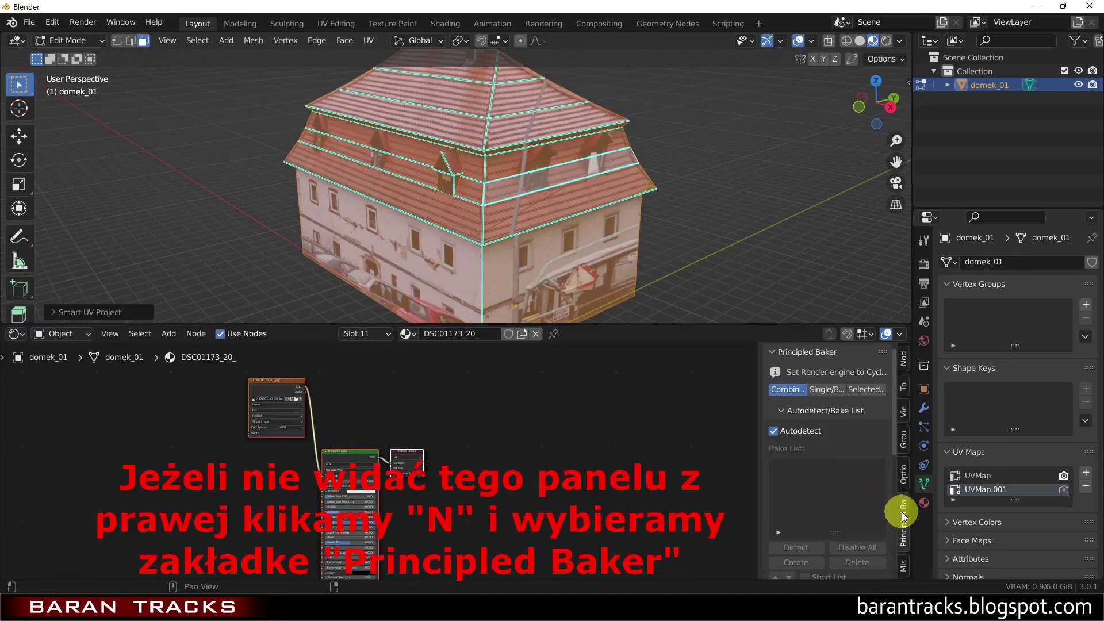
{"action": "left_click_drag", "start_coordinate": [755, 488], "coordinate": [463, 466]}
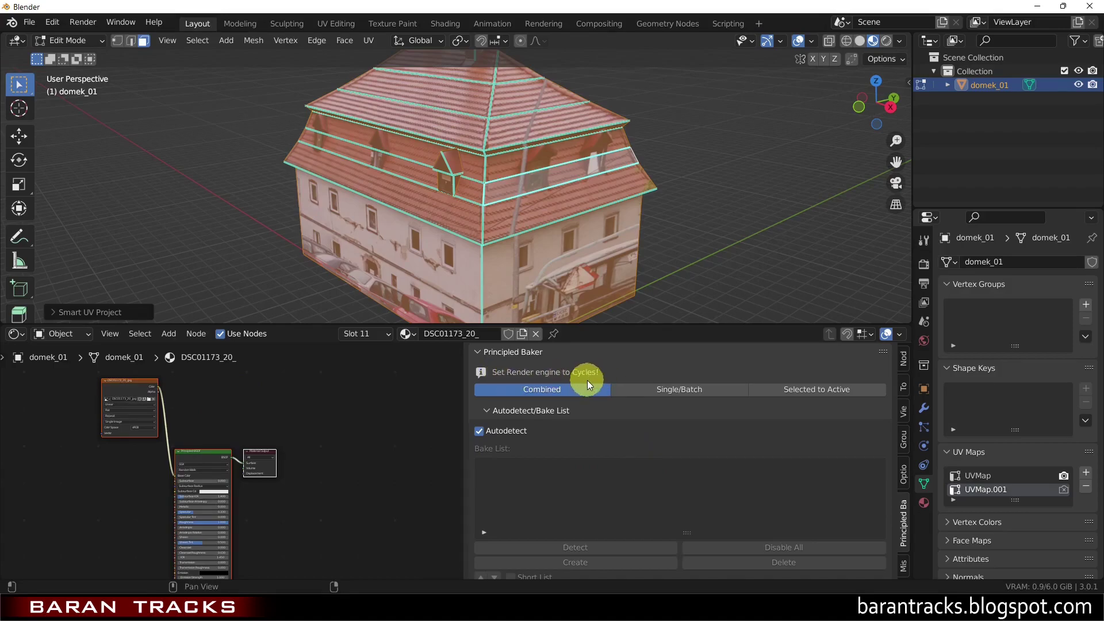
- Set the render engine to Cycles
{"action": "left_click", "coordinate": [921, 265]}
{"action": "left_click", "coordinate": [1008, 263]}
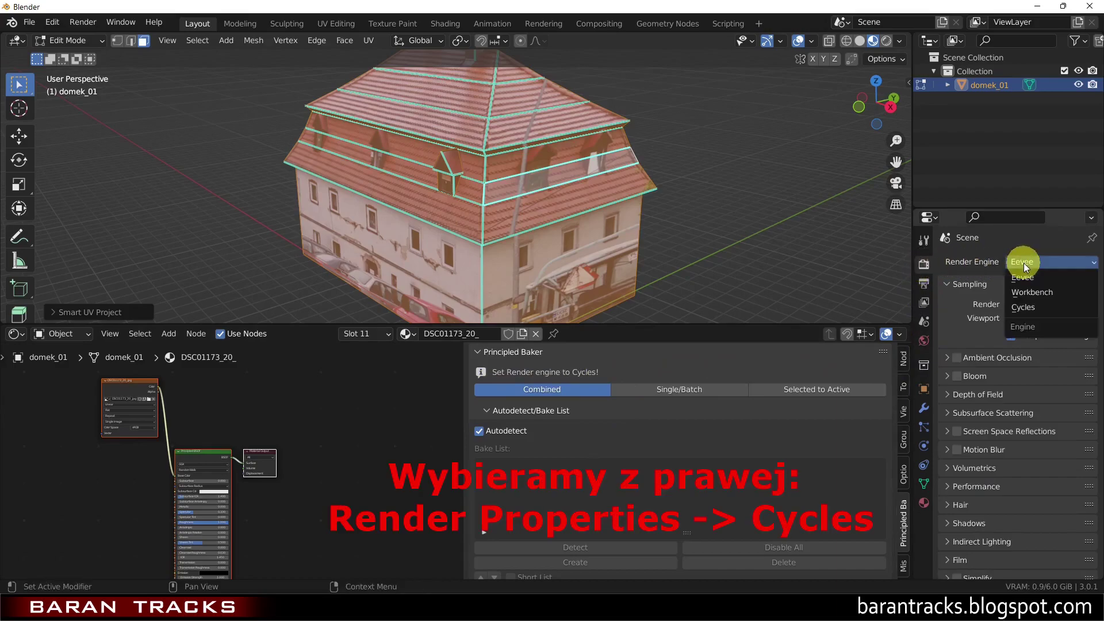
{"action": "left_click", "coordinate": [1026, 308]}
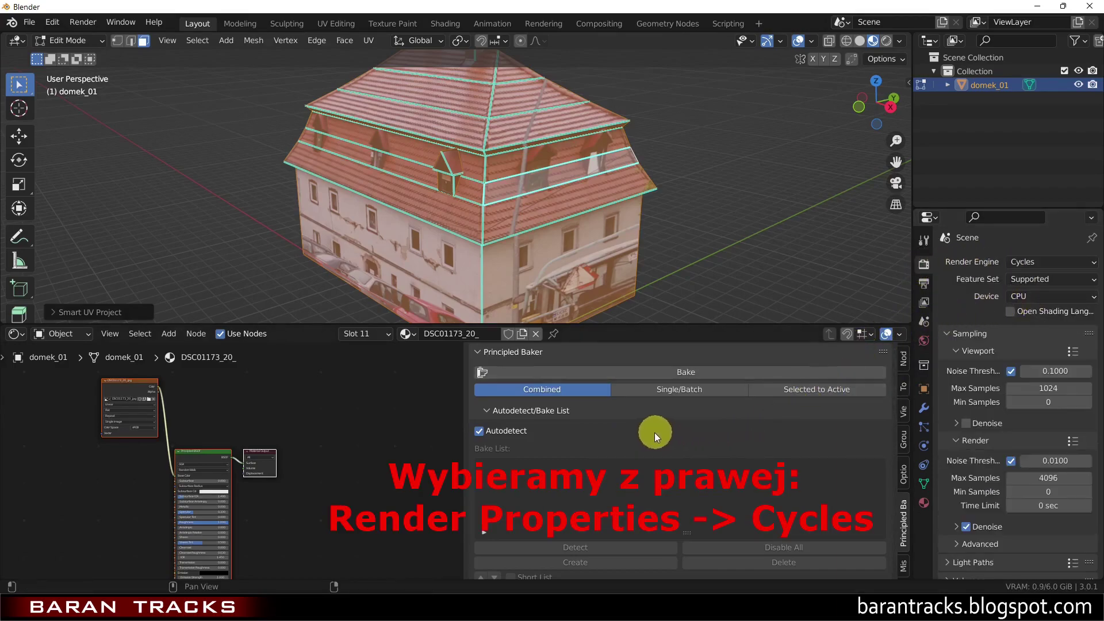
- Turn off Autodetect and fill the Bake List from the material, leaving only Color checked
{"action": "left_click", "coordinate": [512, 432]}
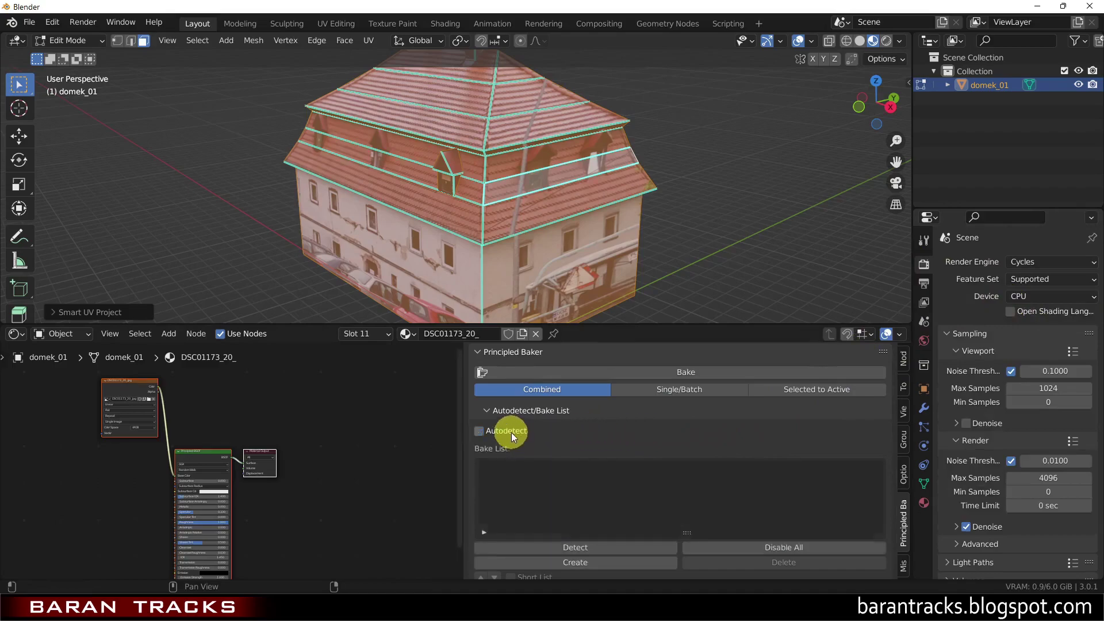
{"action": "left_click", "coordinate": [574, 544]}
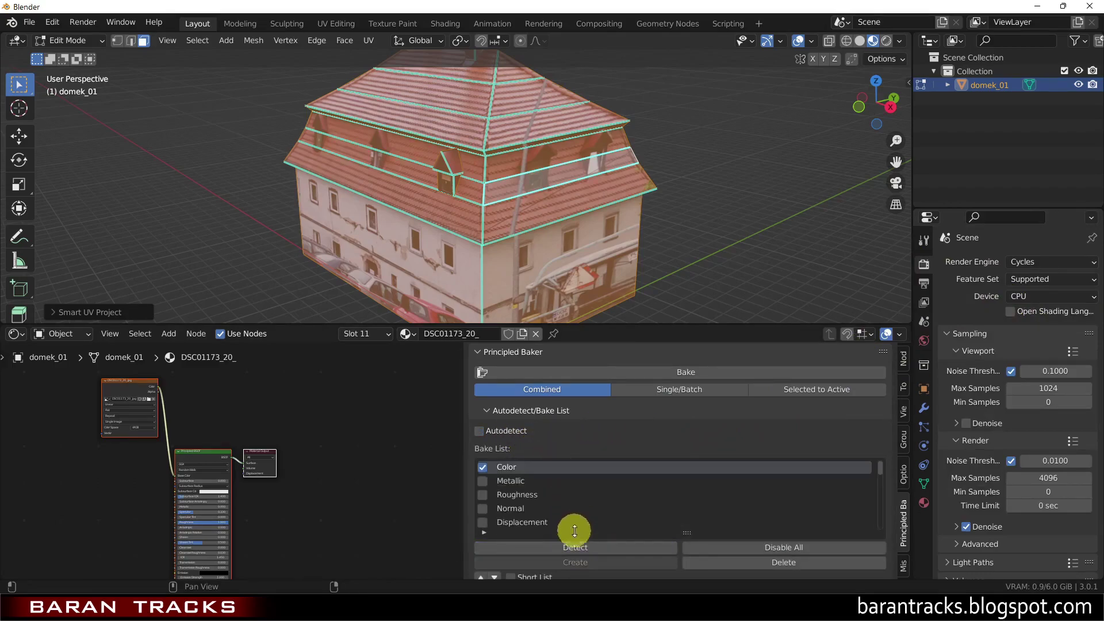
{"action": "scroll", "coordinate": [883, 502], "scroll_direction": "down", "scroll_amount": 2}
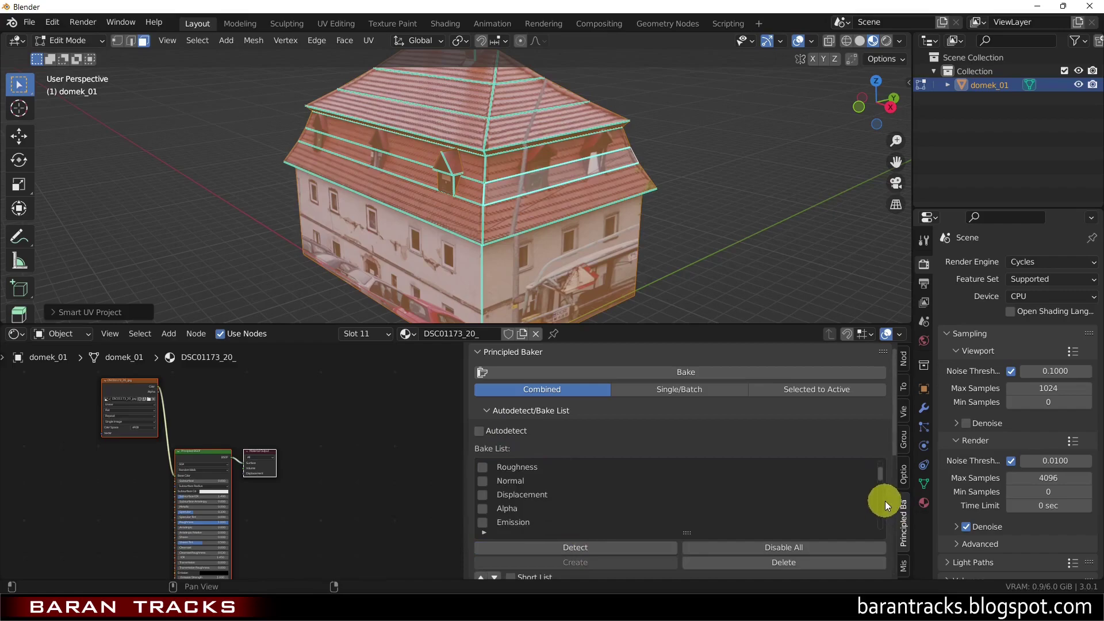
{"action": "scroll", "coordinate": [885, 502], "scroll_direction": "down", "scroll_amount": 2}
{"action": "scroll", "coordinate": [730, 564], "scroll_direction": "down", "scroll_amount": 1}
{"action": "scroll", "coordinate": [730, 566], "scroll_direction": "down", "scroll_amount": 1}
{"action": "scroll", "coordinate": [730, 566], "scroll_direction": "down", "scroll_amount": 2}
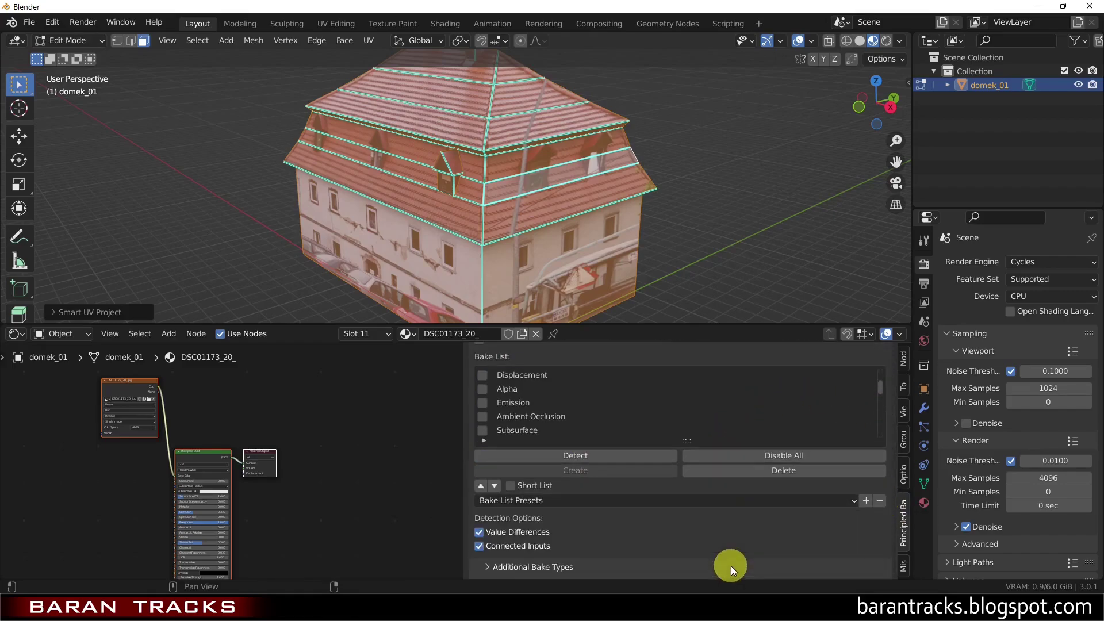
{"action": "scroll", "coordinate": [730, 565], "scroll_direction": "down", "scroll_amount": 1}
{"action": "scroll", "coordinate": [728, 558], "scroll_direction": "down", "scroll_amount": 1}
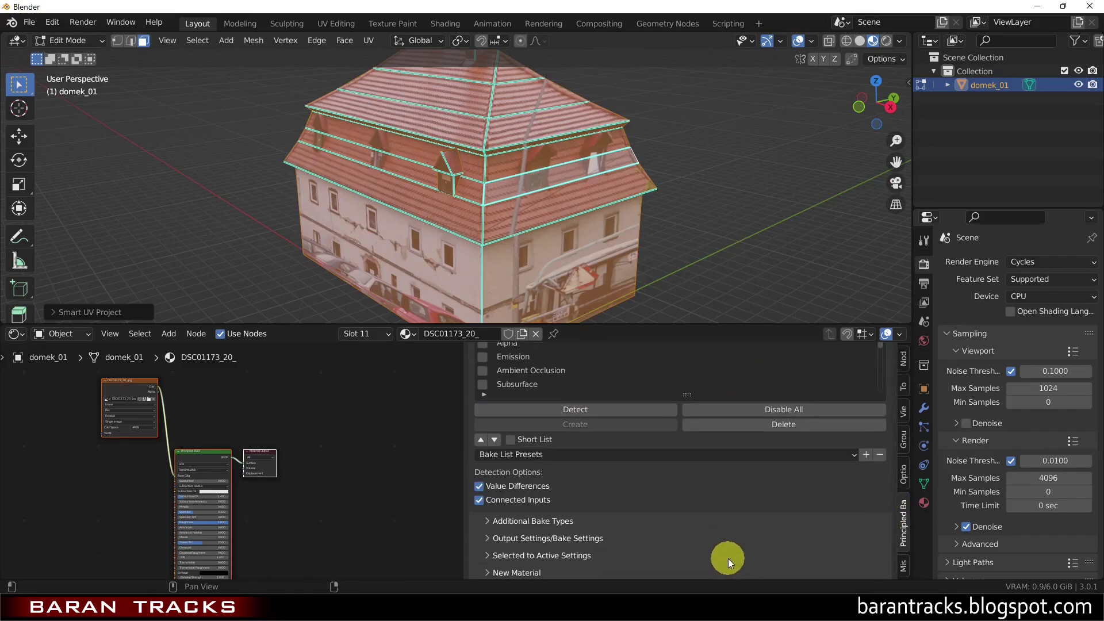
{"action": "scroll", "coordinate": [726, 558], "scroll_direction": "down", "scroll_amount": 1}
{"action": "scroll", "coordinate": [727, 558], "scroll_direction": "down", "scroll_amount": 2}
{"action": "scroll", "coordinate": [727, 558], "scroll_direction": "down", "scroll_amount": 1}
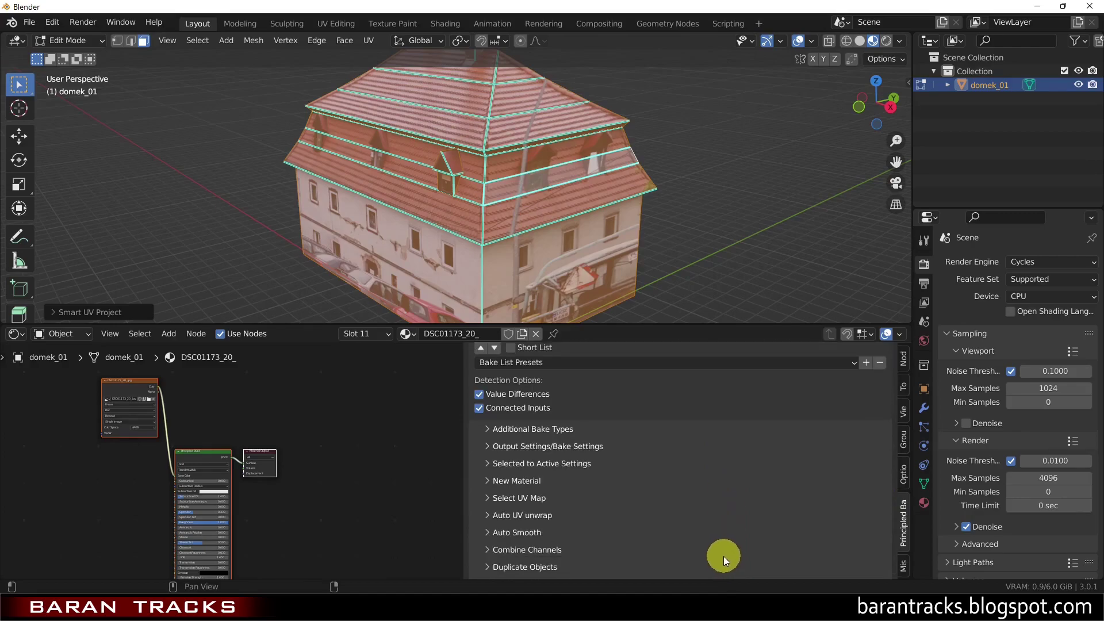
- Give the bake output 2048 resolution and a 2 px margin, then collapse Output Settings
{"action": "left_click", "coordinate": [492, 448]}
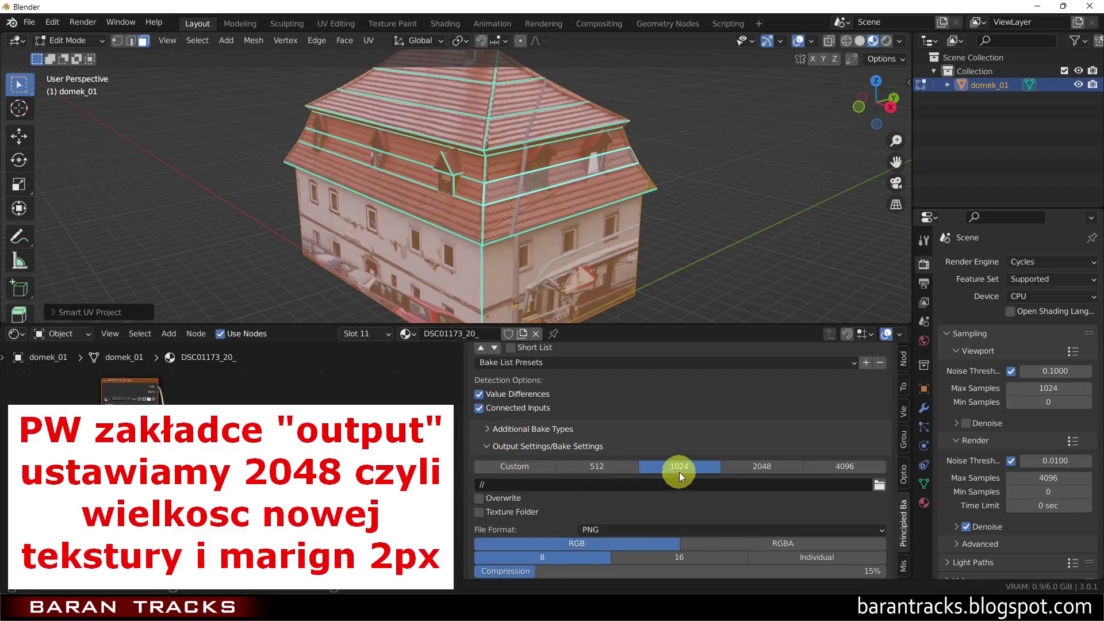
{"action": "left_click", "coordinate": [753, 466]}
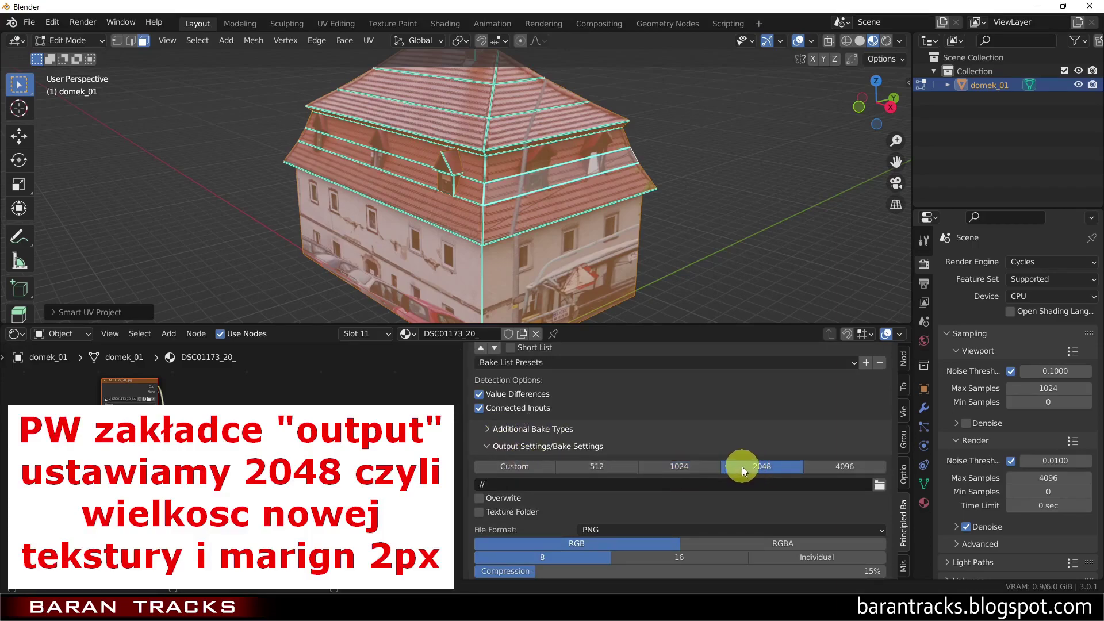
{"action": "scroll", "coordinate": [656, 470], "scroll_direction": "down", "scroll_amount": 1}
{"action": "scroll", "coordinate": [654, 470], "scroll_direction": "down", "scroll_amount": 1}
{"action": "scroll", "coordinate": [654, 470], "scroll_direction": "down", "scroll_amount": 2}
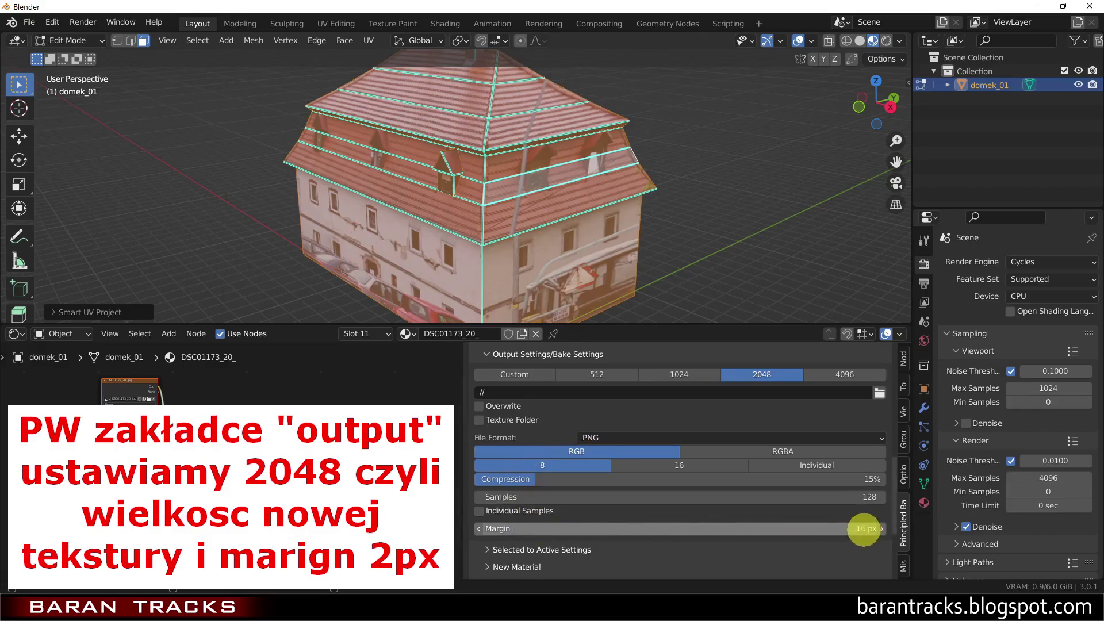
{"action": "left_click", "coordinate": [863, 529]}
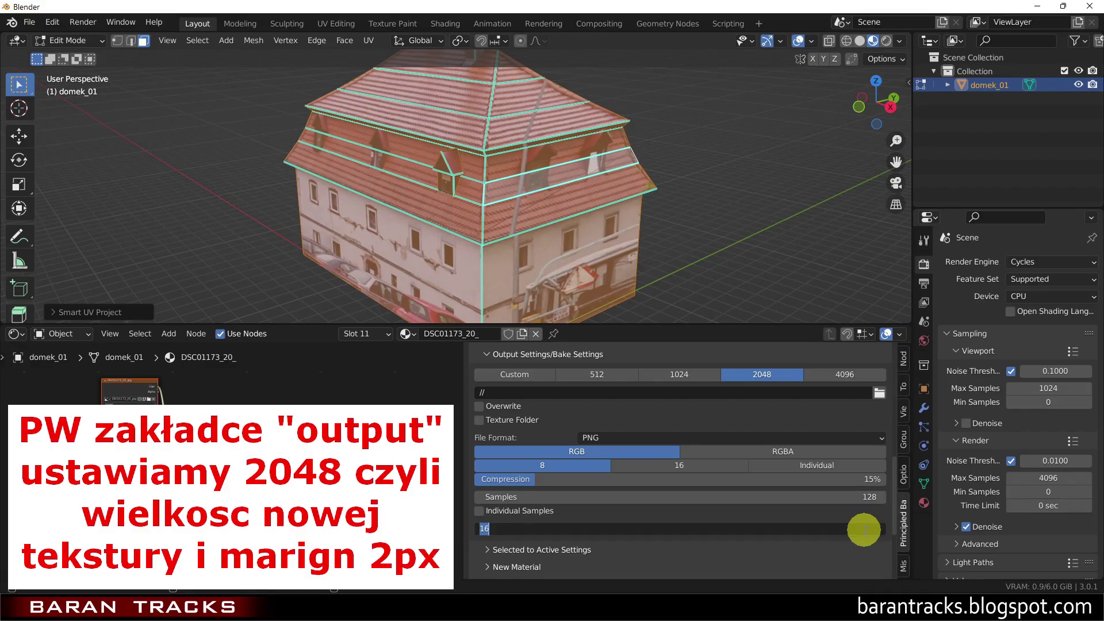
{"action": "type", "text": "2"}
{"action": "key", "text": "Return"}
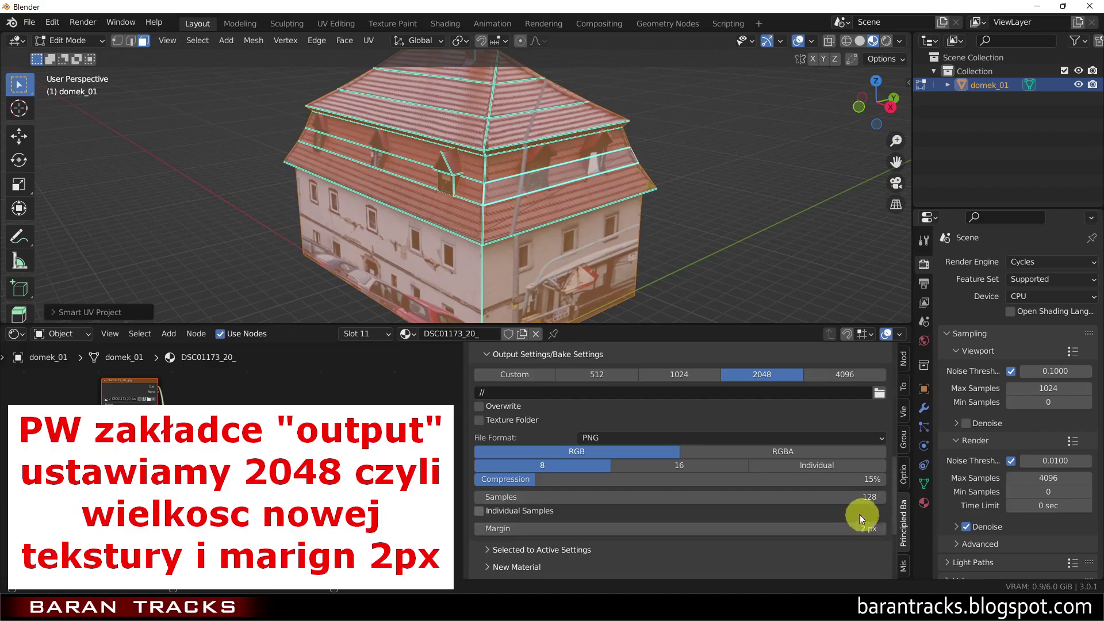
{"action": "scroll", "coordinate": [651, 523], "scroll_direction": "down", "scroll_amount": 1}
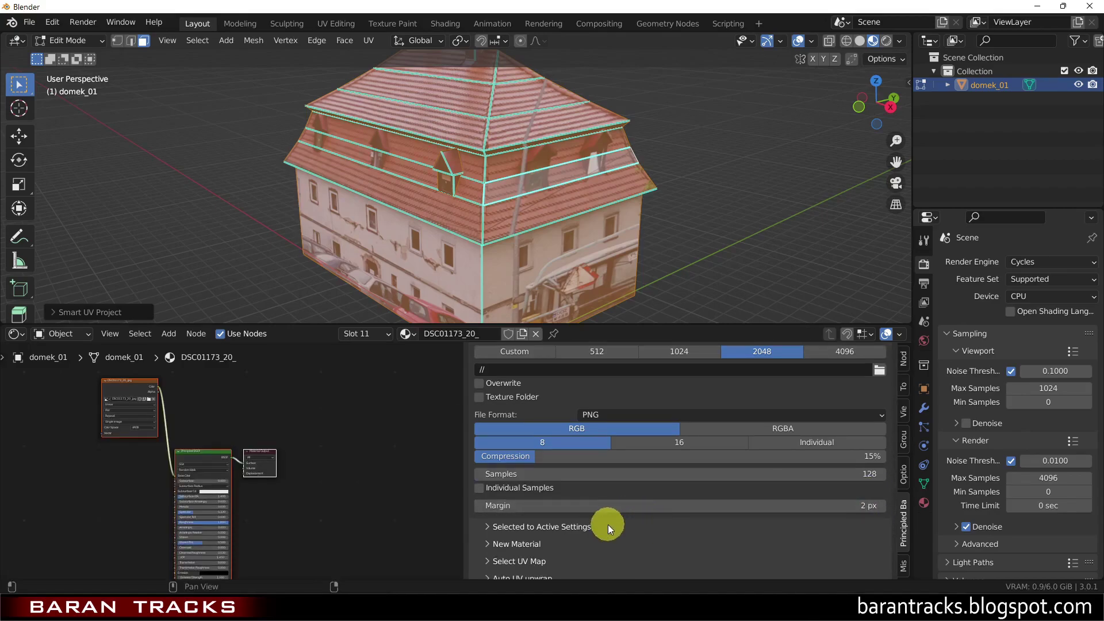
{"action": "scroll", "coordinate": [608, 524], "scroll_direction": "up", "scroll_amount": 2}
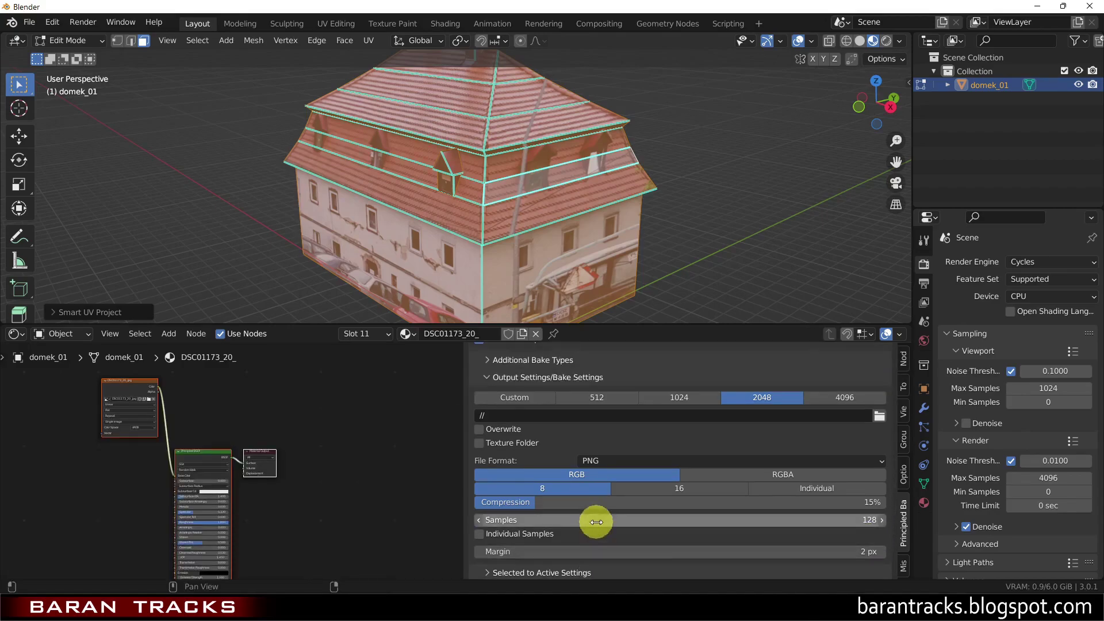
{"action": "left_click", "coordinate": [495, 376]}
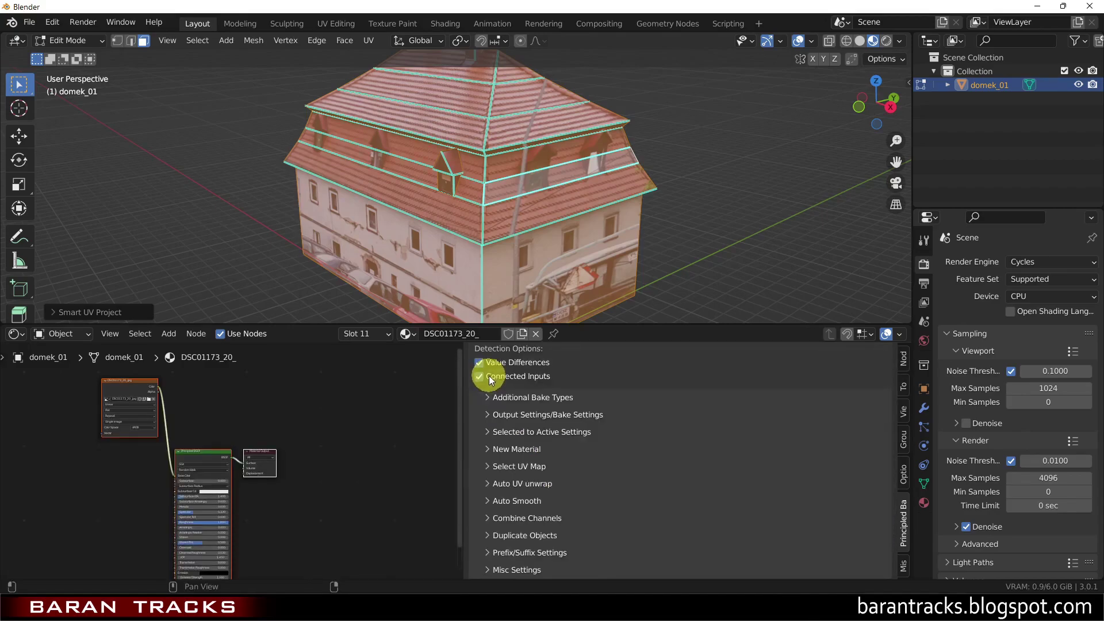
- Enable Add New Material and name the new material NOWY MATERIAL
{"action": "left_click", "coordinate": [502, 448]}
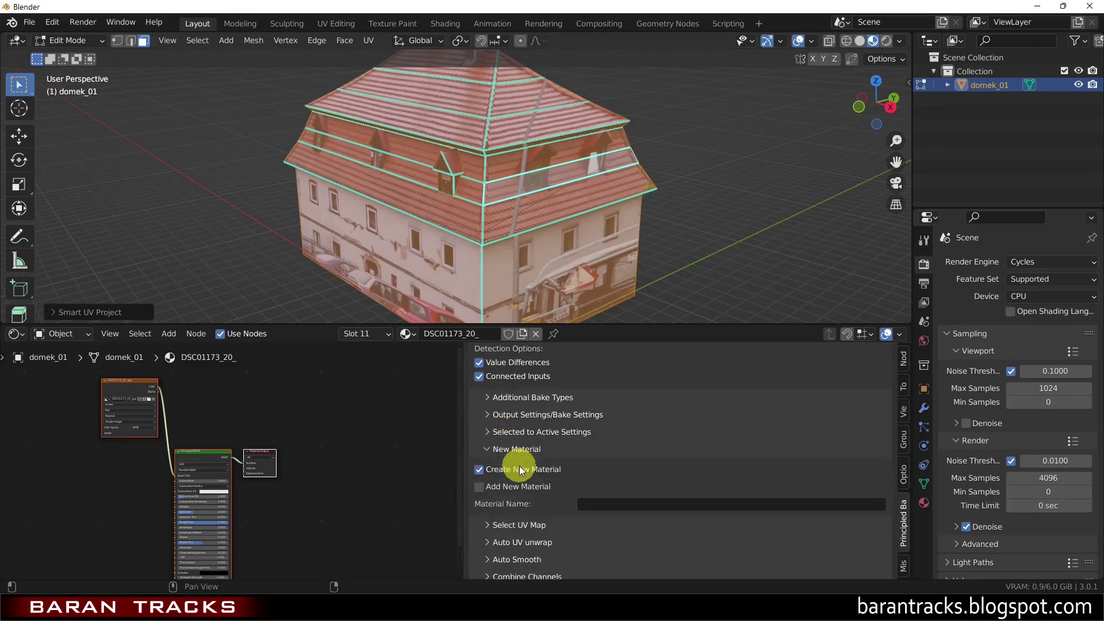
{"action": "left_click", "coordinate": [514, 486]}
{"action": "left_click", "coordinate": [598, 505]}
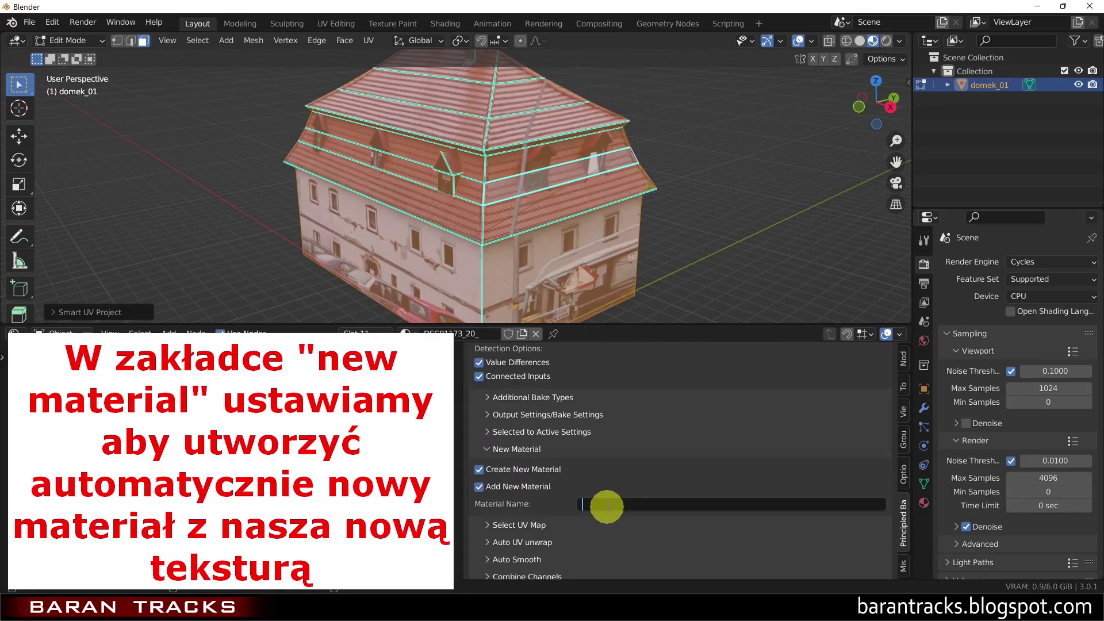
{"action": "type", "text": "NOWY"}
{"action": "type", "text": " MATER"}
{"action": "type", "text": "IAL"}
{"action": "key", "text": "Return"}
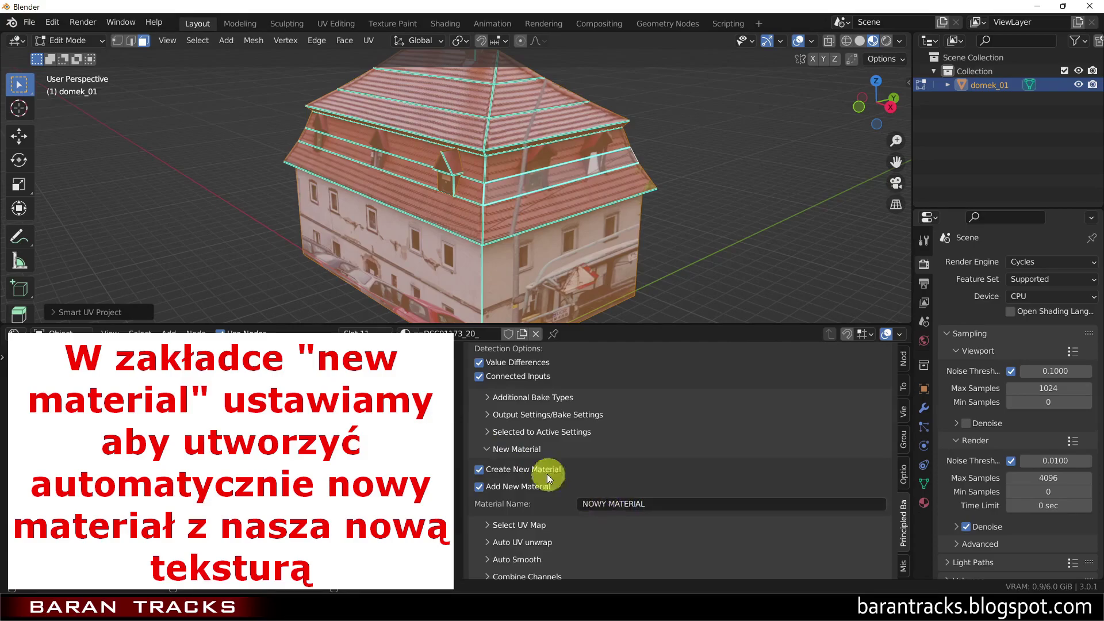
- Review the Select UV Map and Auto UV unwrap options, collapsing them afterwards
{"action": "left_click", "coordinate": [487, 450]}
{"action": "left_click", "coordinate": [493, 467]}
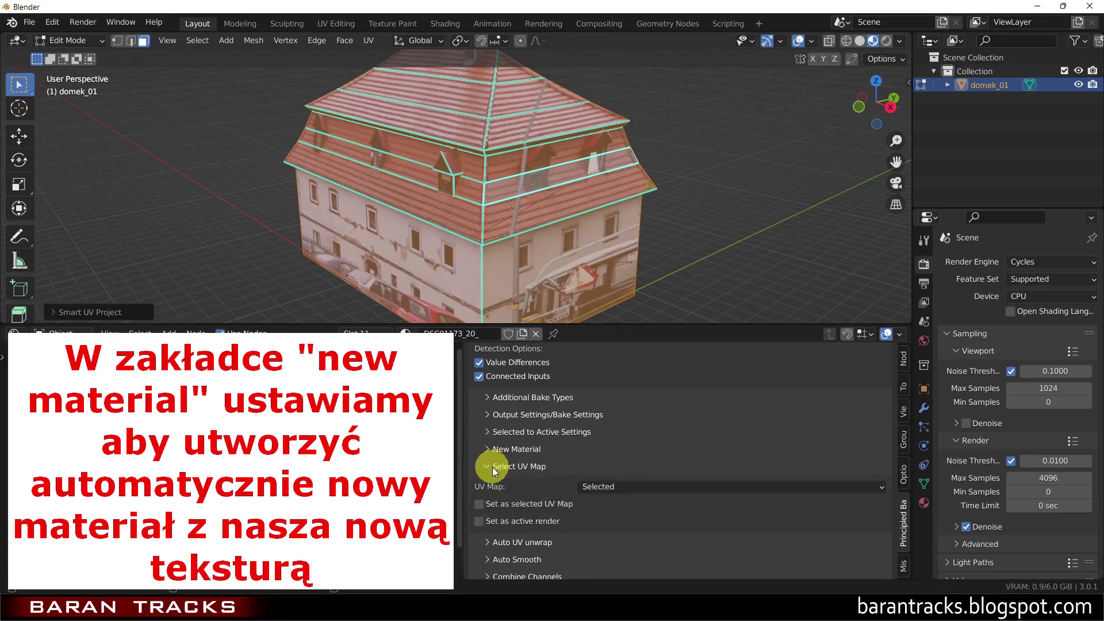
{"action": "left_click", "coordinate": [492, 467]}
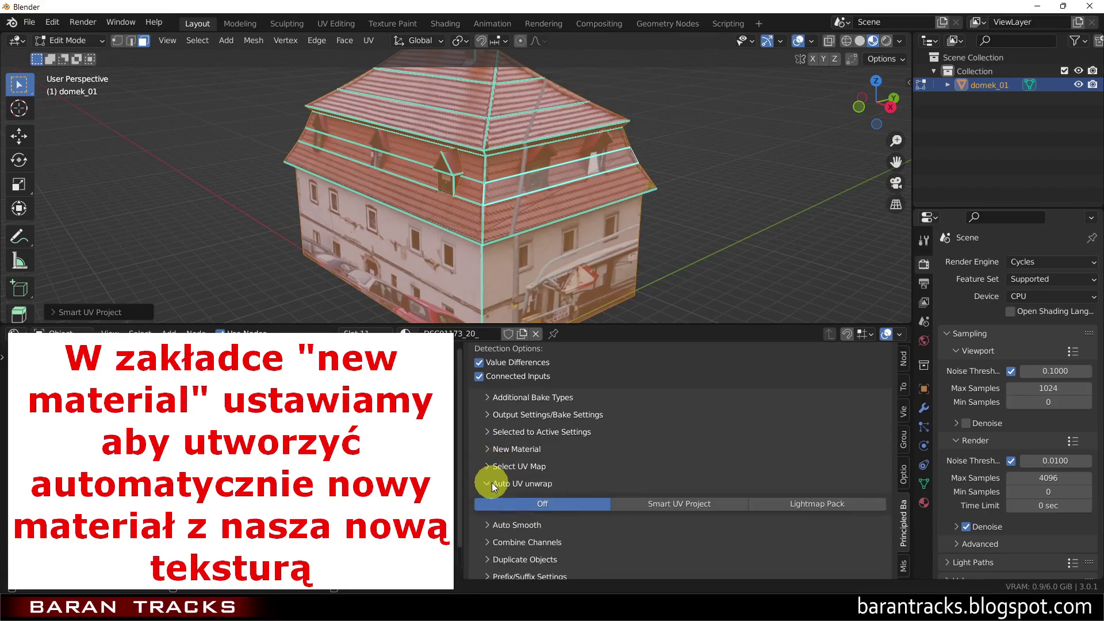
{"action": "left_click", "coordinate": [492, 481]}
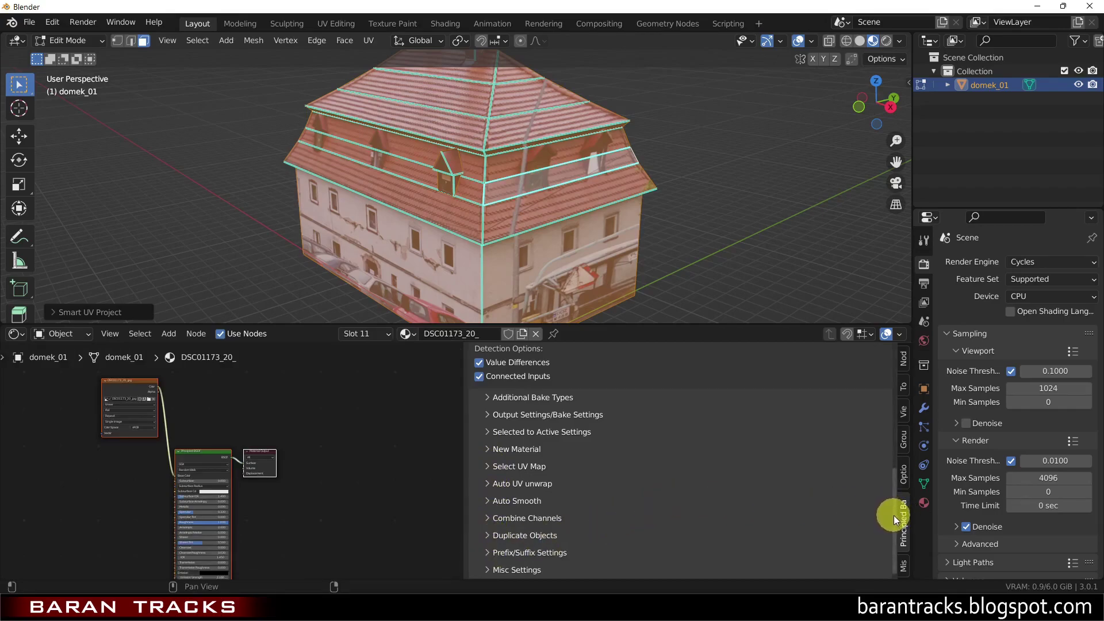
{"action": "mouse_move", "coordinate": [894, 515]}
{"action": "left_mouse_down"}
{"action": "mouse_move", "coordinate": [900, 381]}
{"action": "mouse_move", "coordinate": [901, 499]}
{"action": "left_mouse_up"}
- Attempt the bake, which fails because the blend file has not been saved
{"action": "left_click", "coordinate": [923, 483]}
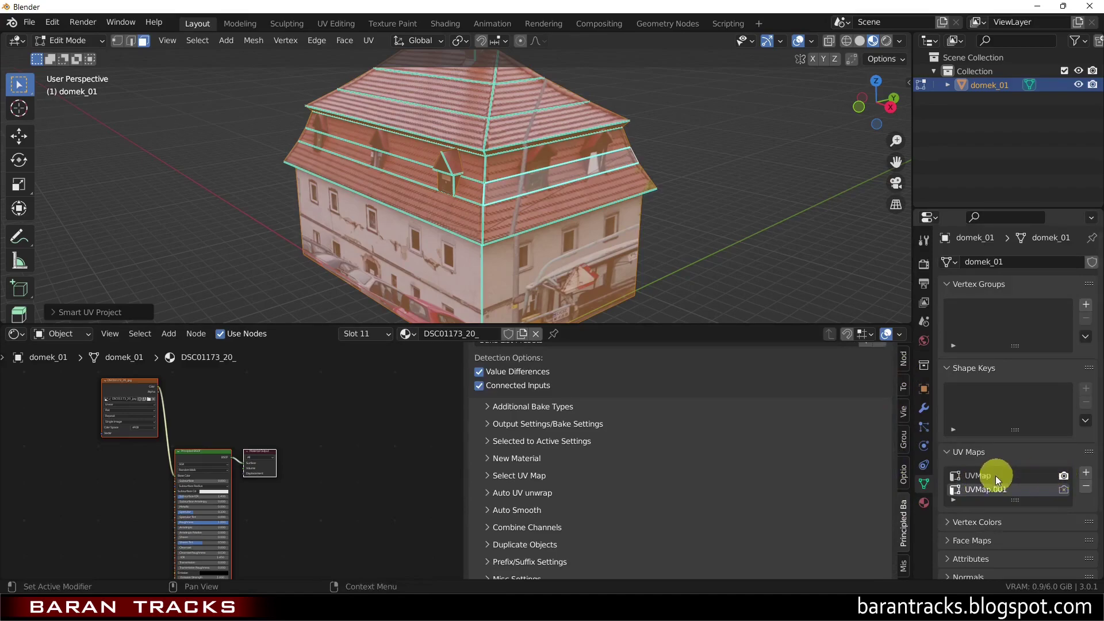
{"action": "left_click_drag", "start_coordinate": [895, 508], "coordinate": [888, 370]}
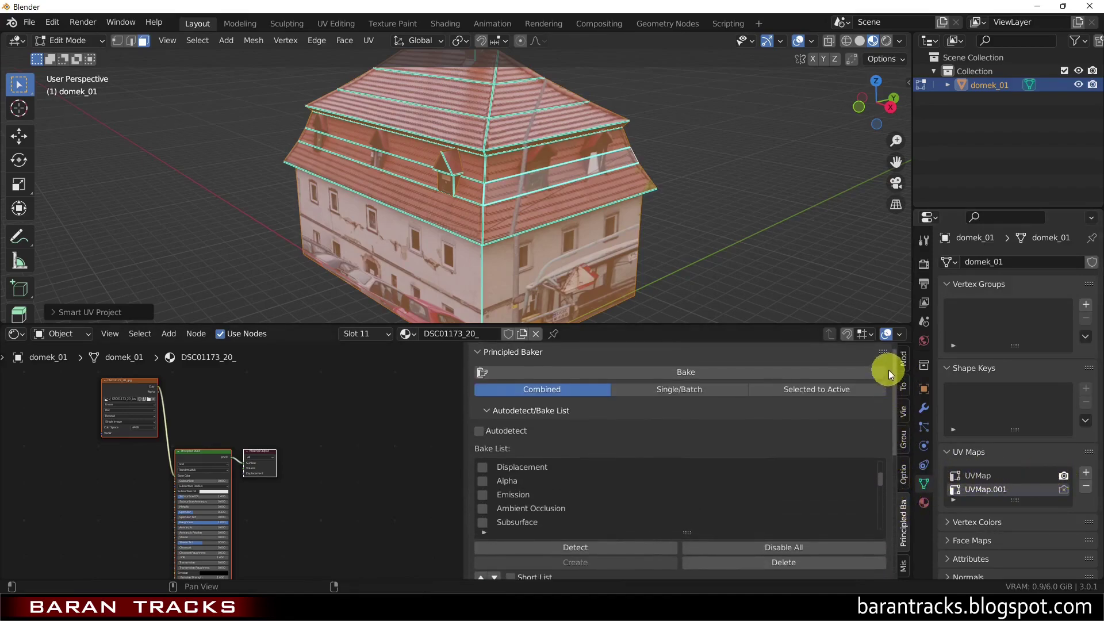
{"action": "left_click", "coordinate": [682, 372]}
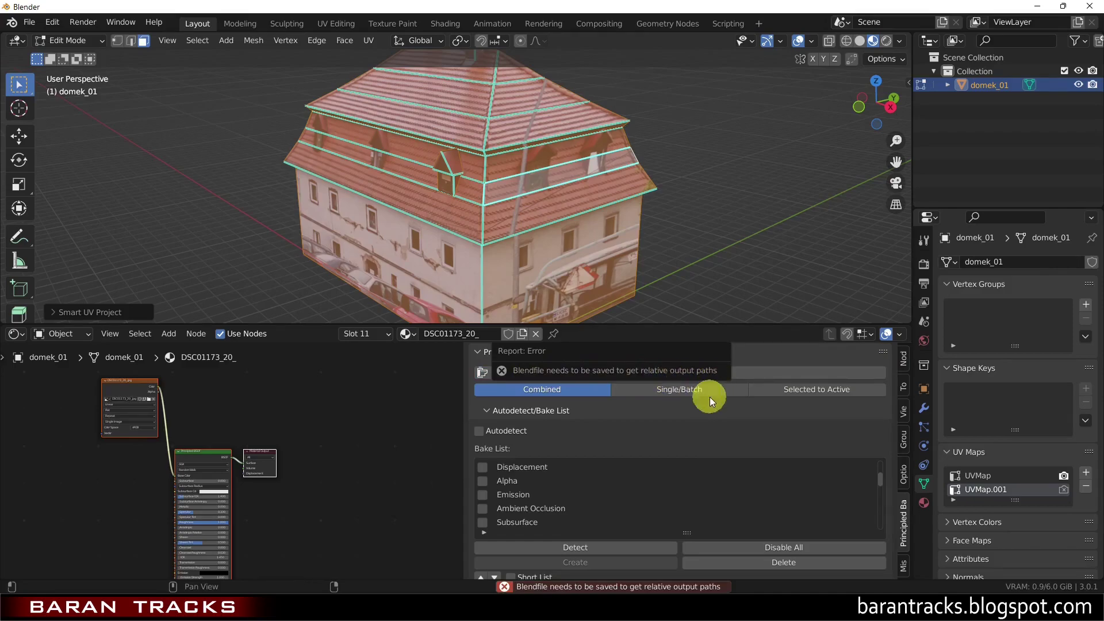
- In the Save dialog, create and enter a new folder named '04 domek w blenderze'
{"action": "left_click", "coordinate": [26, 26]}
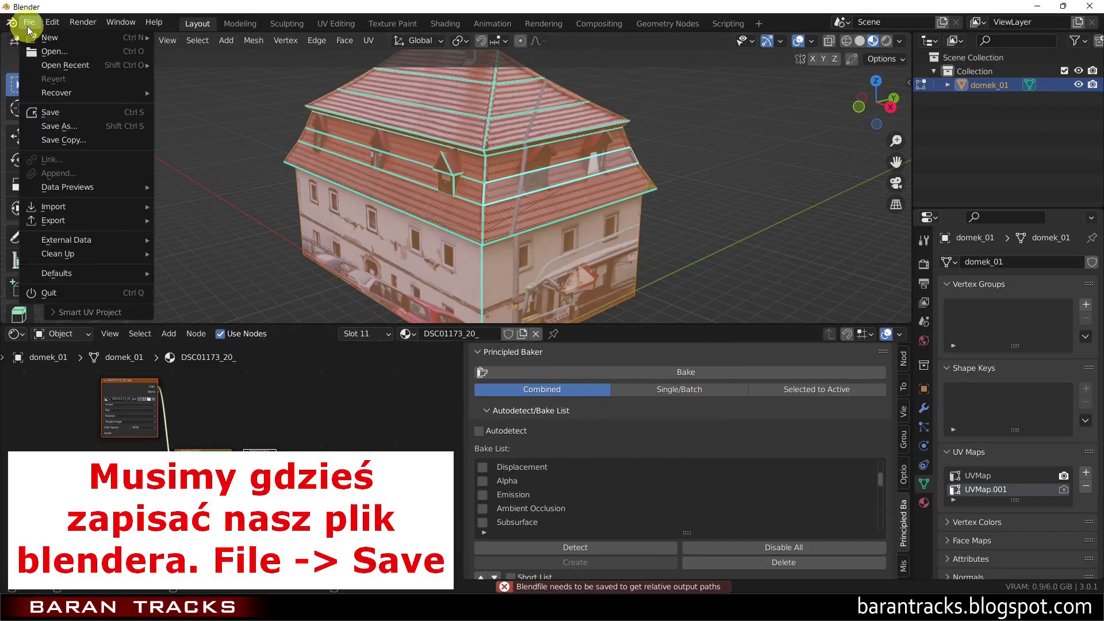
{"action": "left_click", "coordinate": [46, 120]}
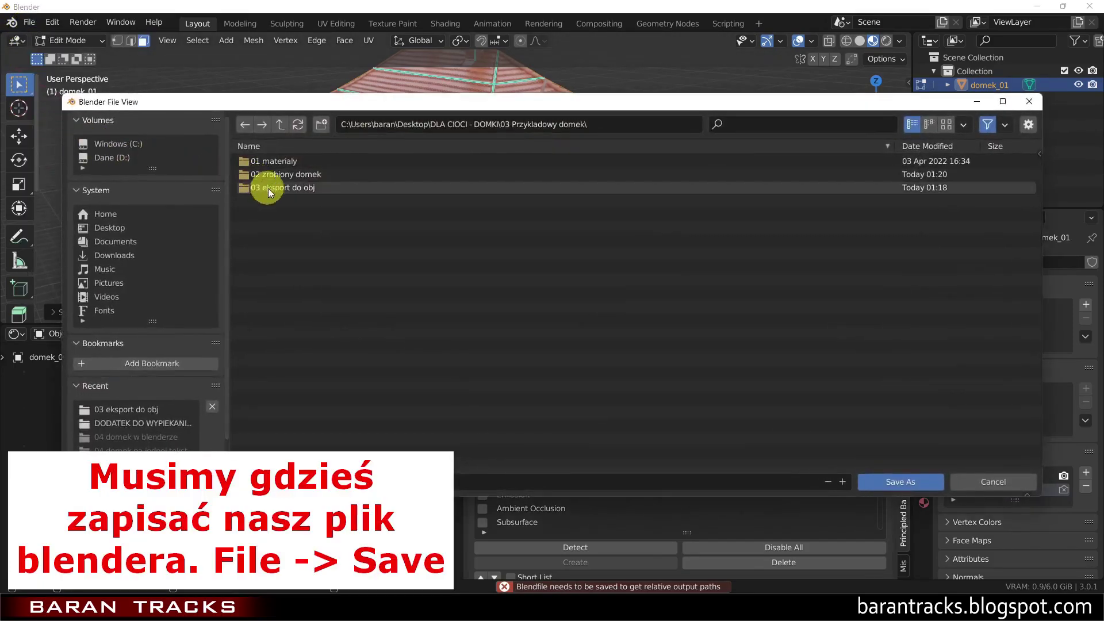
{"action": "right_click", "coordinate": [315, 241]}
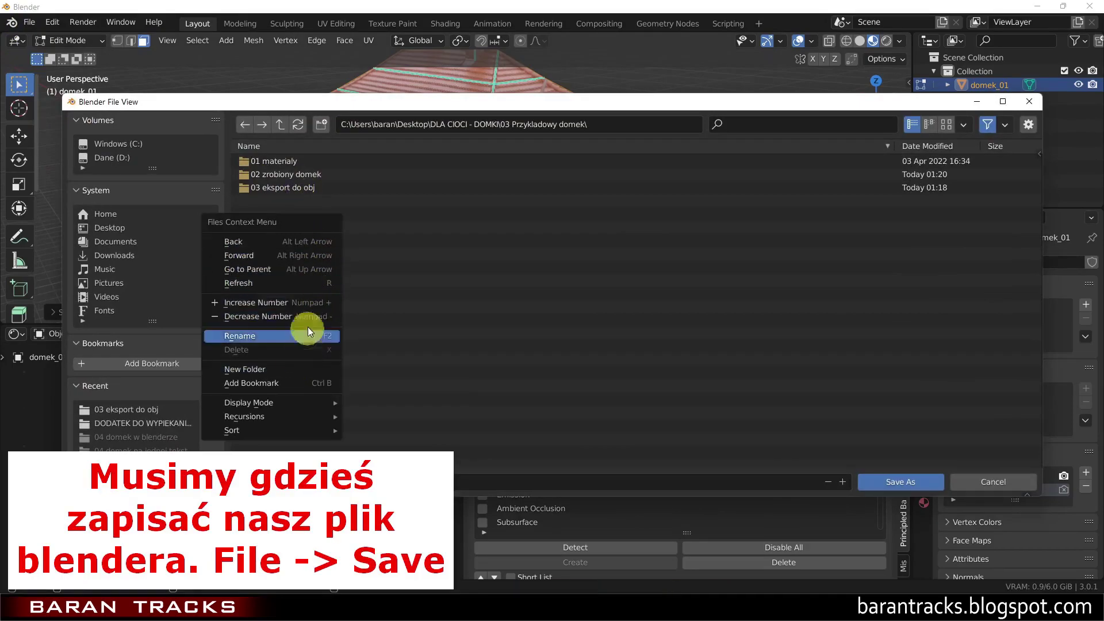
{"action": "left_click", "coordinate": [323, 124]}
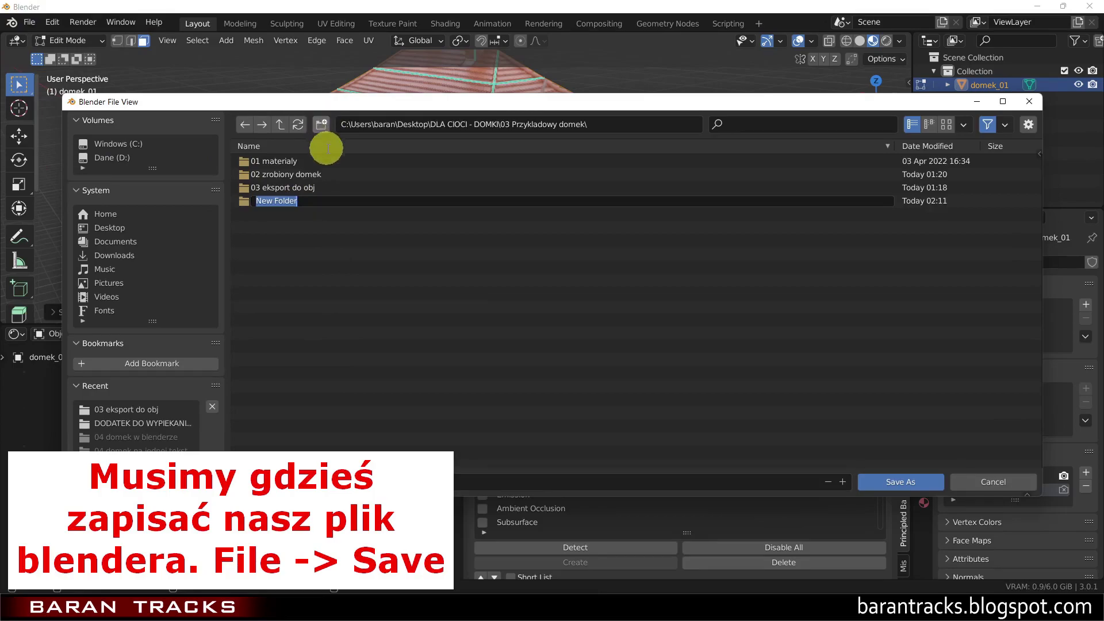
{"action": "type", "text": "04 D"}
{"action": "type", "text": "OME"}
{"action": "key", "text": "BackSpace"}
{"action": "key", "text": "BackSpace"}
{"action": "key", "text": "BackSpace"}
{"action": "key", "text": "BackSpace"}
{"action": "type", "text": "do"}
{"action": "type", "text": "mek w blen"}
{"action": "type", "text": "derze"}
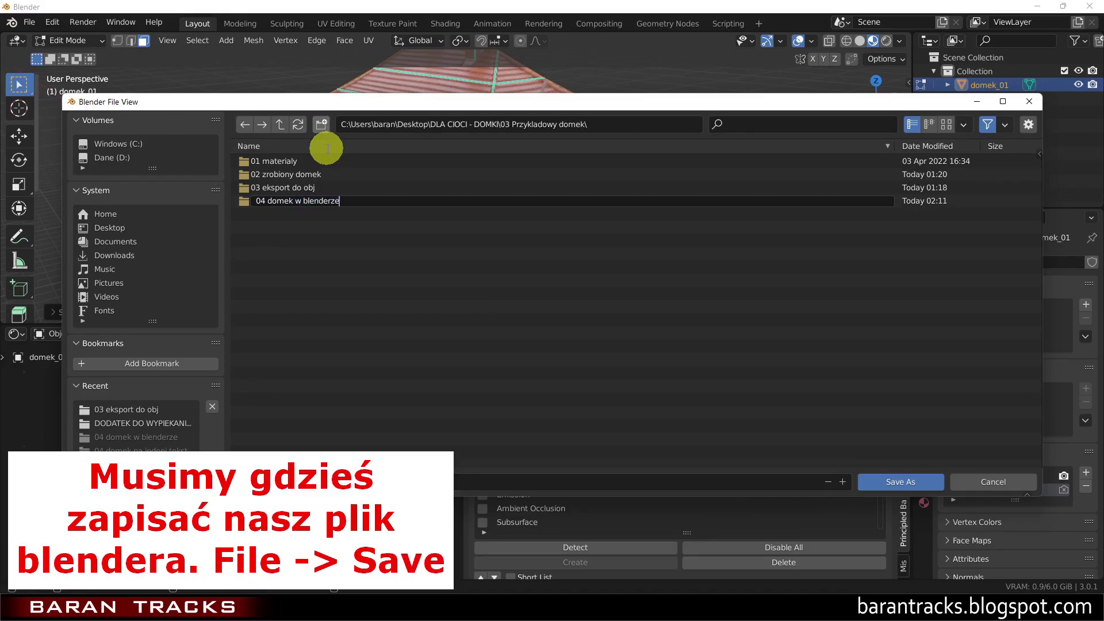
{"action": "key", "text": "Return"}
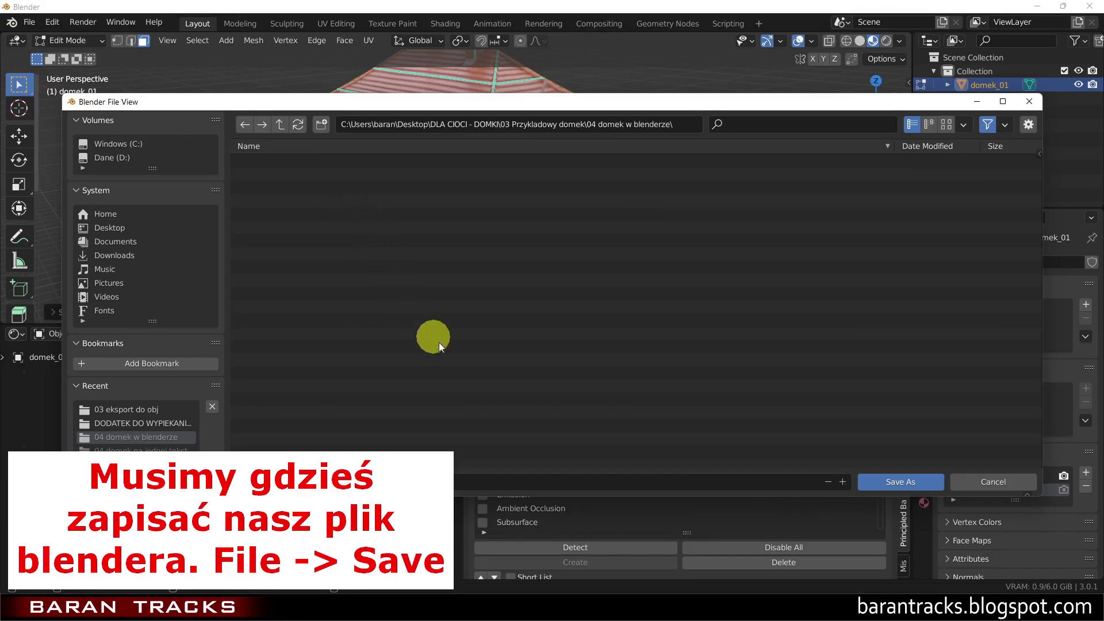
- Enter domek_blender_01 as the file name
{"action": "left_click", "coordinate": [311, 481]}
{"action": "type", "text": "dome"}
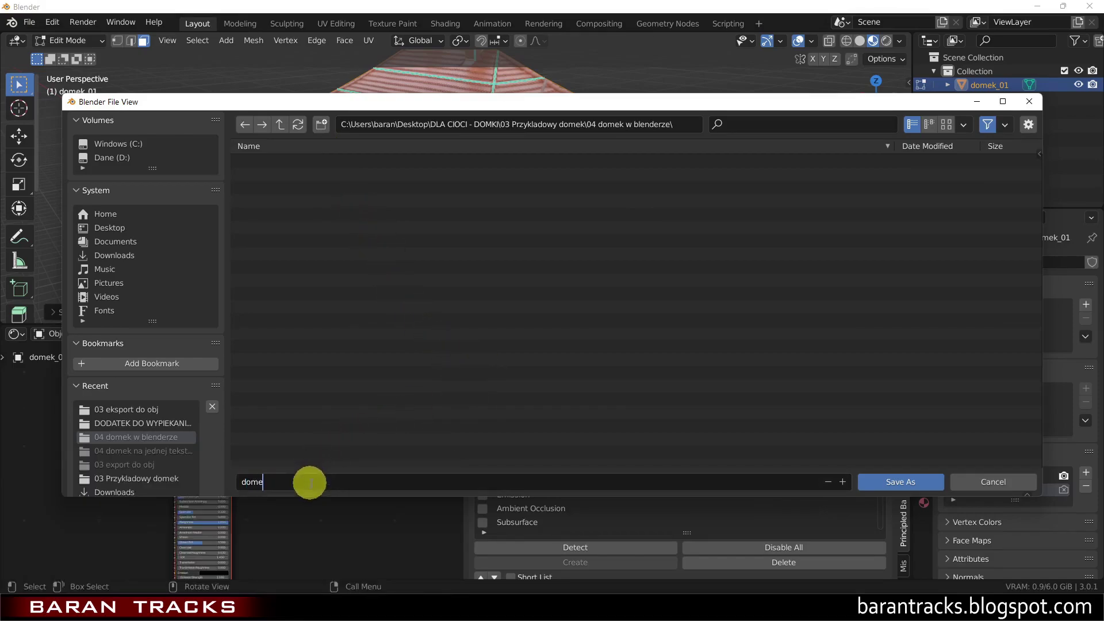
{"action": "type", "text": "k_blender"}
{"action": "type", "text": "_"}
{"action": "type", "text": "01"}
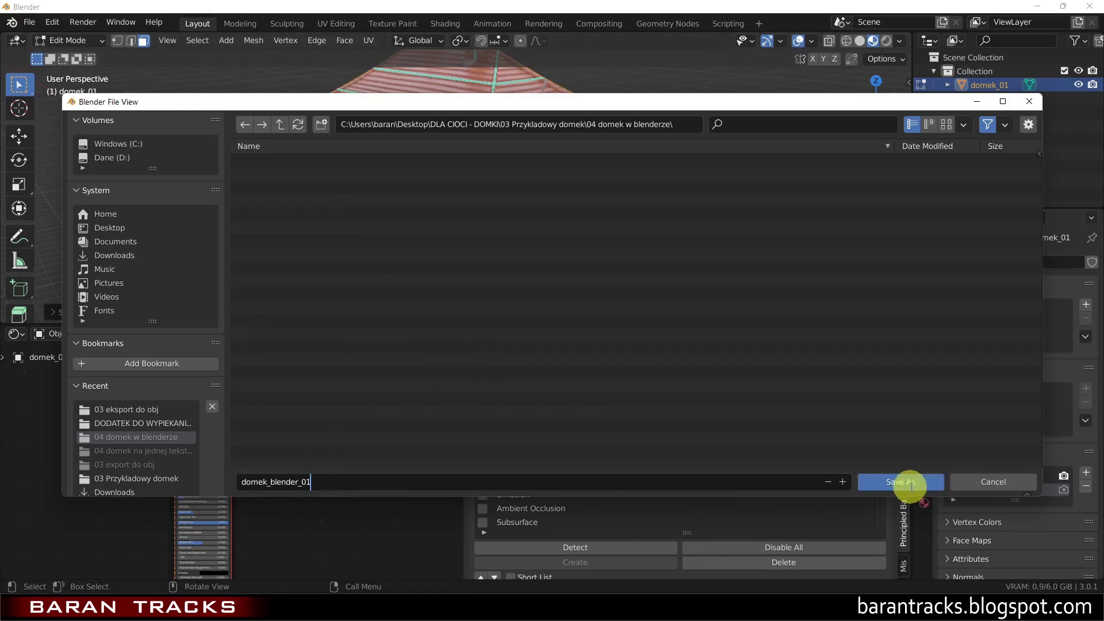
{"action": "left_click", "coordinate": [909, 487]}
- Save domek_blender_01.blend, bake the colour texture, and open the resulting domek_01_color.png
{"action": "left_click", "coordinate": [903, 484]}
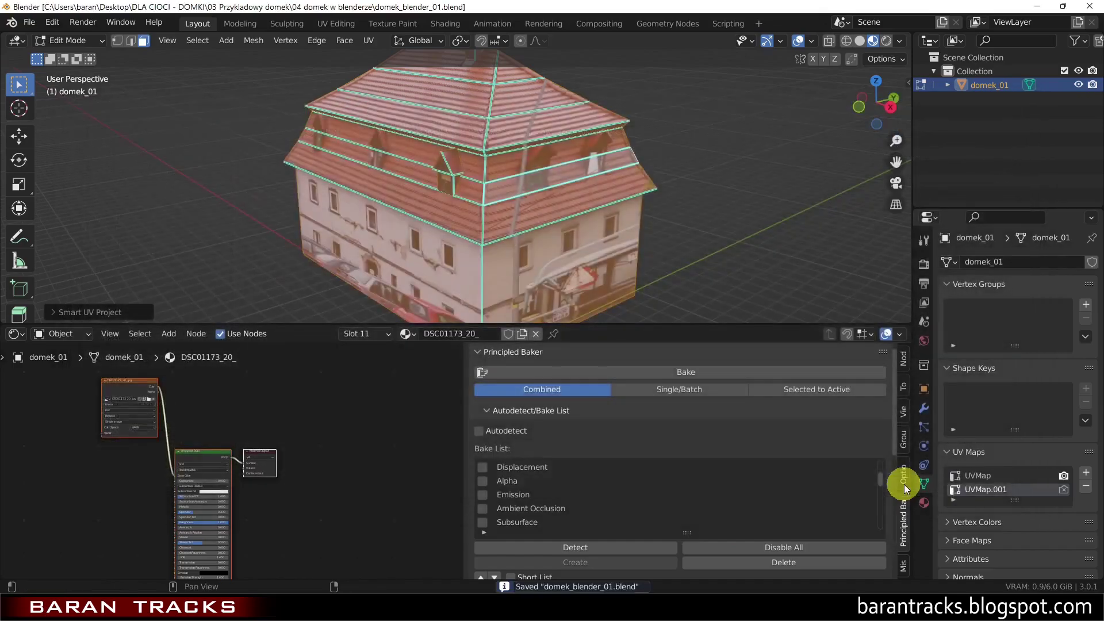
{"action": "left_click", "coordinate": [688, 371]}
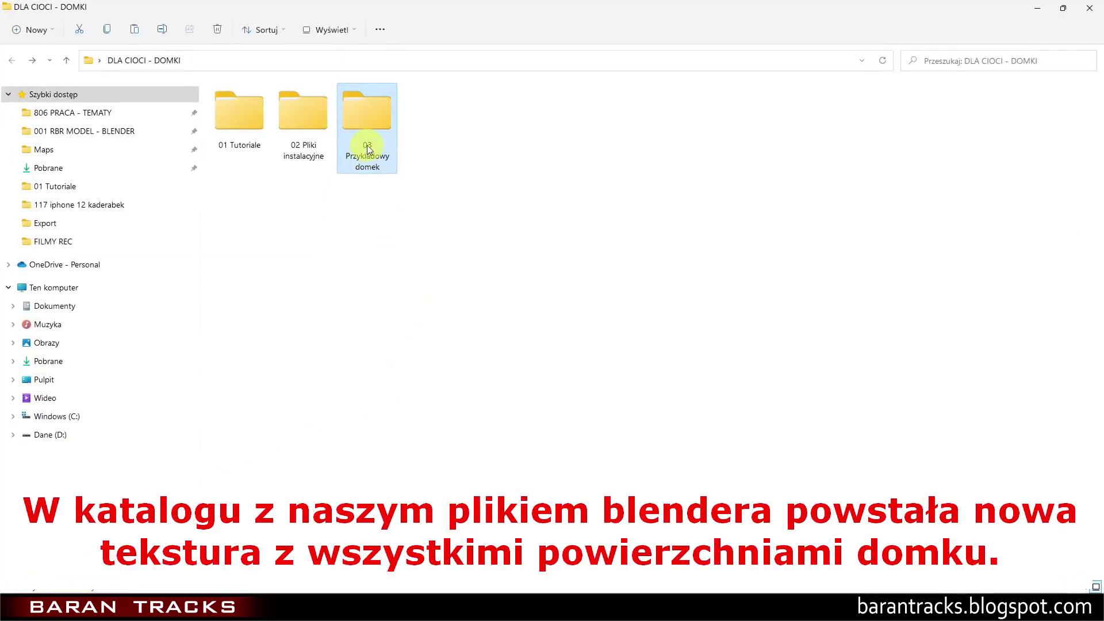
{"action": "double_click", "coordinate": [370, 143]}
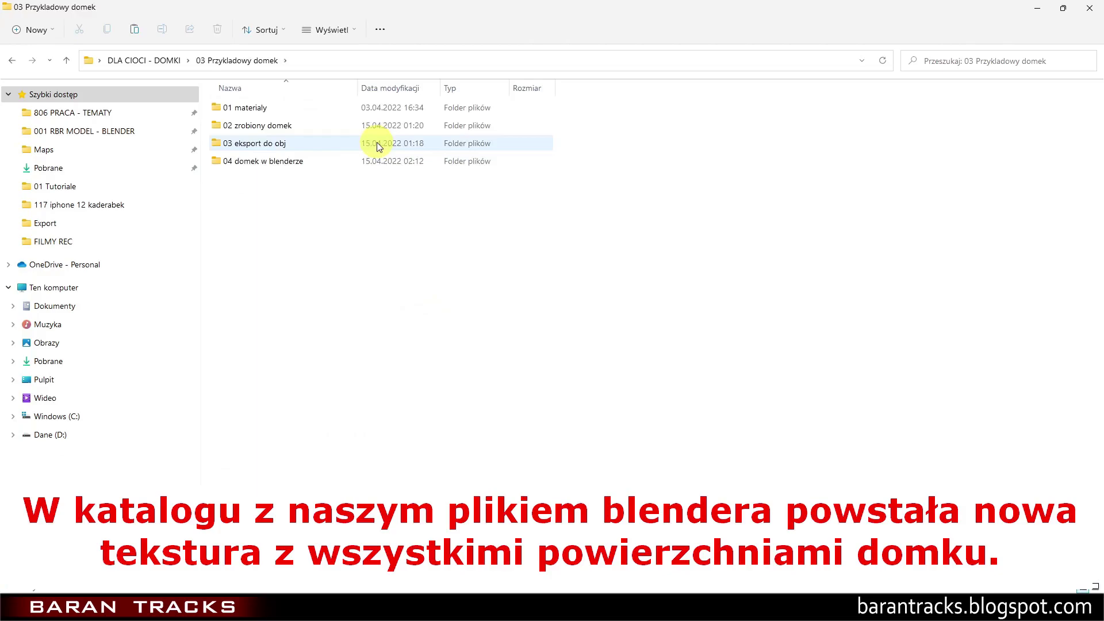
{"action": "double_click", "coordinate": [283, 159]}
{"action": "left_click", "coordinate": [245, 126]}
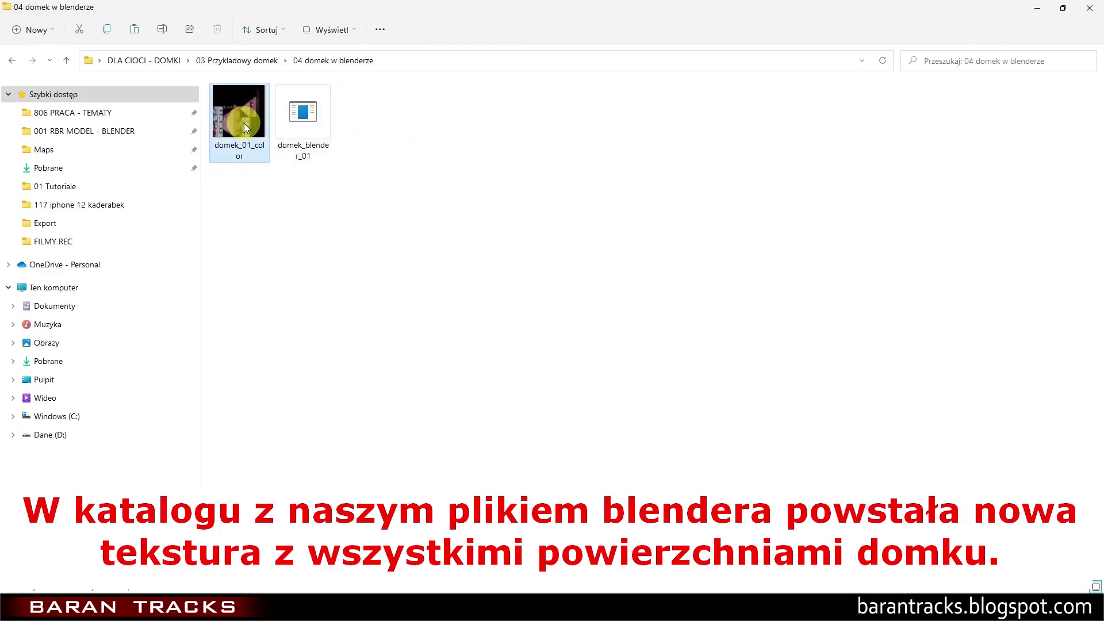
{"action": "double_click", "coordinate": [244, 126]}
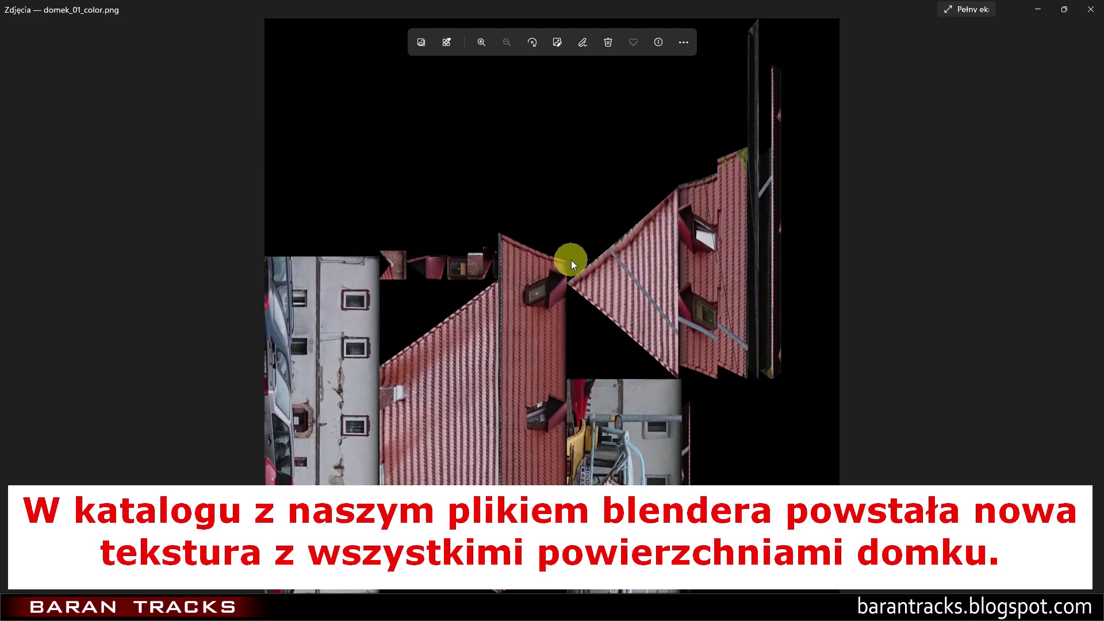
- Zoom and pan across the walls and roof of domek_01_color.png, then close Photos
{"action": "scroll", "coordinate": [575, 270], "scroll_direction": "up", "scroll_amount": 1}
{"action": "scroll", "coordinate": [584, 273], "scroll_direction": "up", "scroll_amount": 2}
{"action": "scroll", "coordinate": [585, 274], "scroll_direction": "up", "scroll_amount": 2}
{"action": "scroll", "coordinate": [587, 277], "scroll_direction": "up", "scroll_amount": 2}
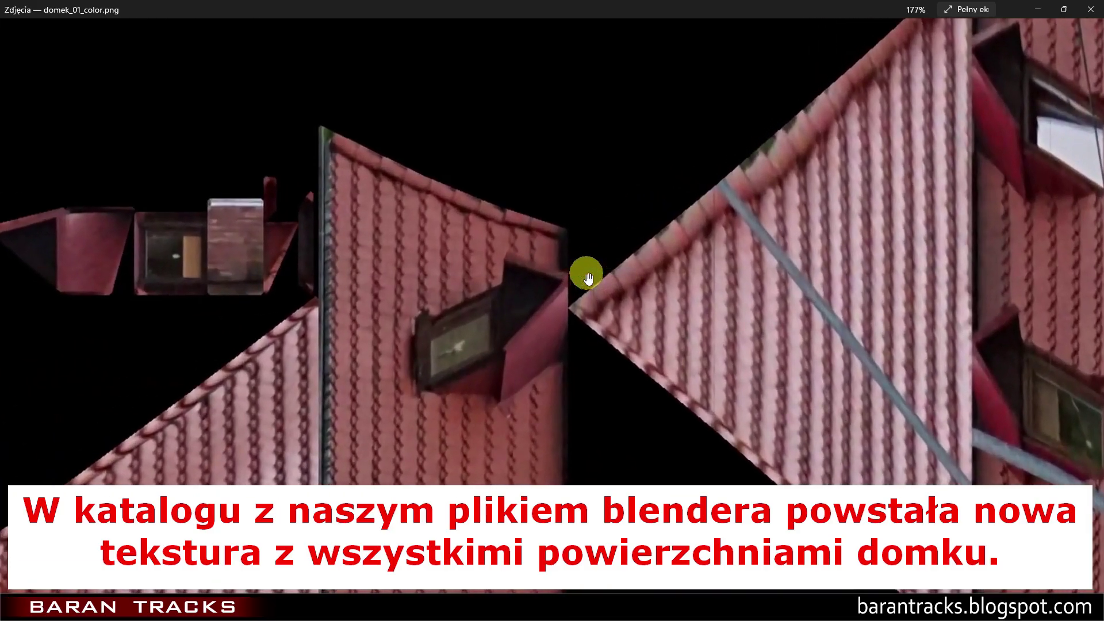
{"action": "left_click_drag", "start_coordinate": [223, 322], "coordinate": [586, 296]}
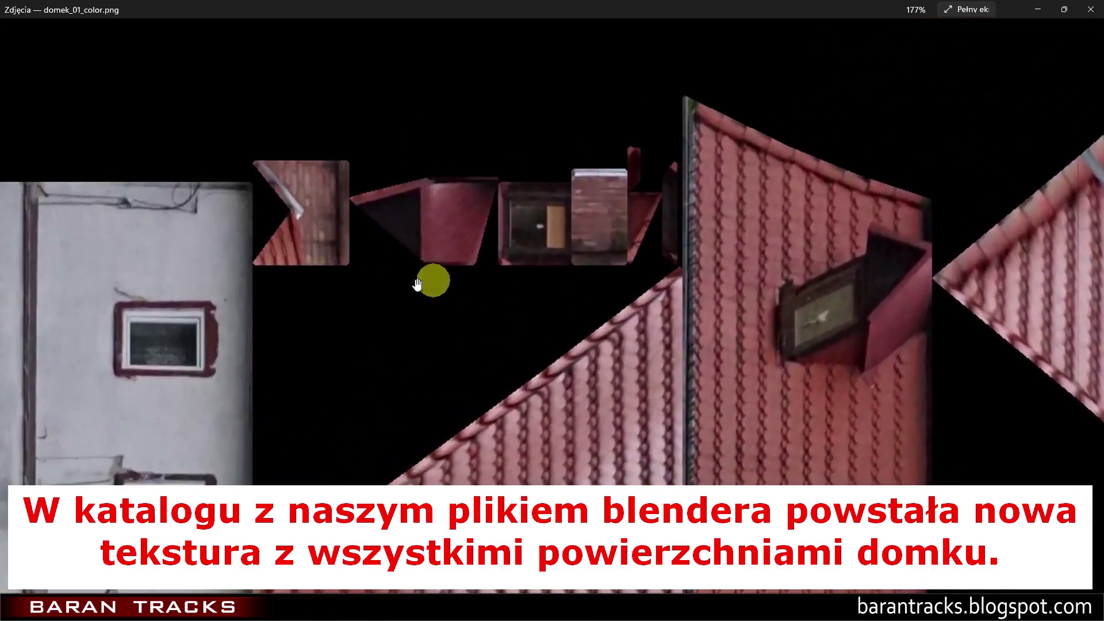
{"action": "scroll", "coordinate": [247, 254], "scroll_direction": "up", "scroll_amount": 2}
{"action": "scroll", "coordinate": [288, 261], "scroll_direction": "up", "scroll_amount": 3}
{"action": "left_click_drag", "start_coordinate": [296, 263], "coordinate": [321, 159]}
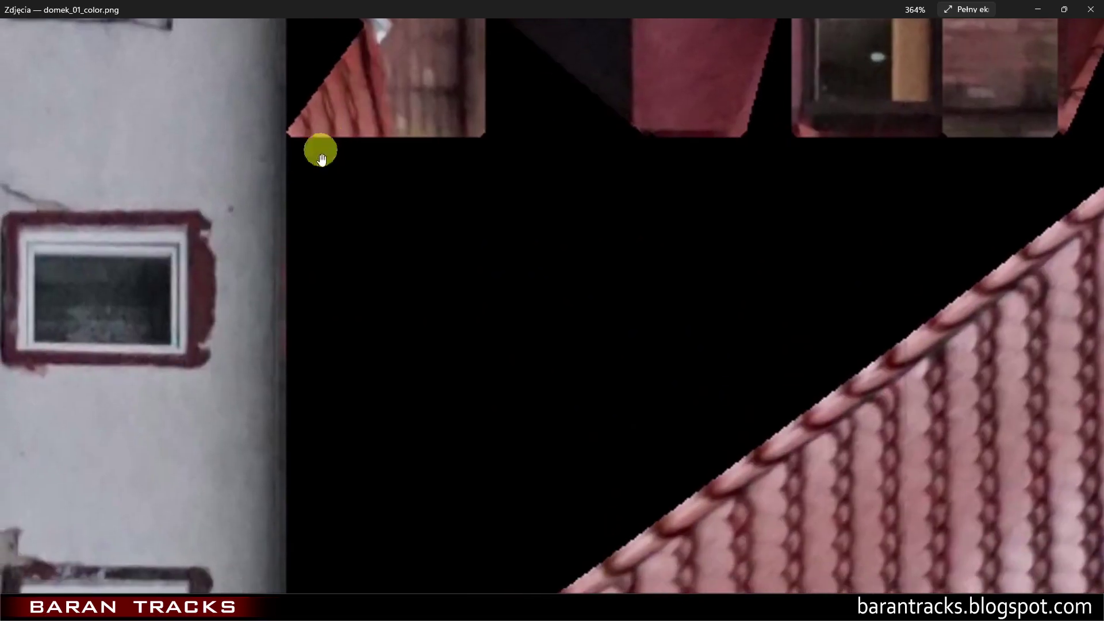
{"action": "scroll", "coordinate": [321, 158], "scroll_direction": "down", "scroll_amount": 1}
{"action": "scroll", "coordinate": [347, 276], "scroll_direction": "down", "scroll_amount": 3}
{"action": "scroll", "coordinate": [362, 232], "scroll_direction": "down", "scroll_amount": 3}
{"action": "scroll", "coordinate": [355, 246], "scroll_direction": "down", "scroll_amount": 3}
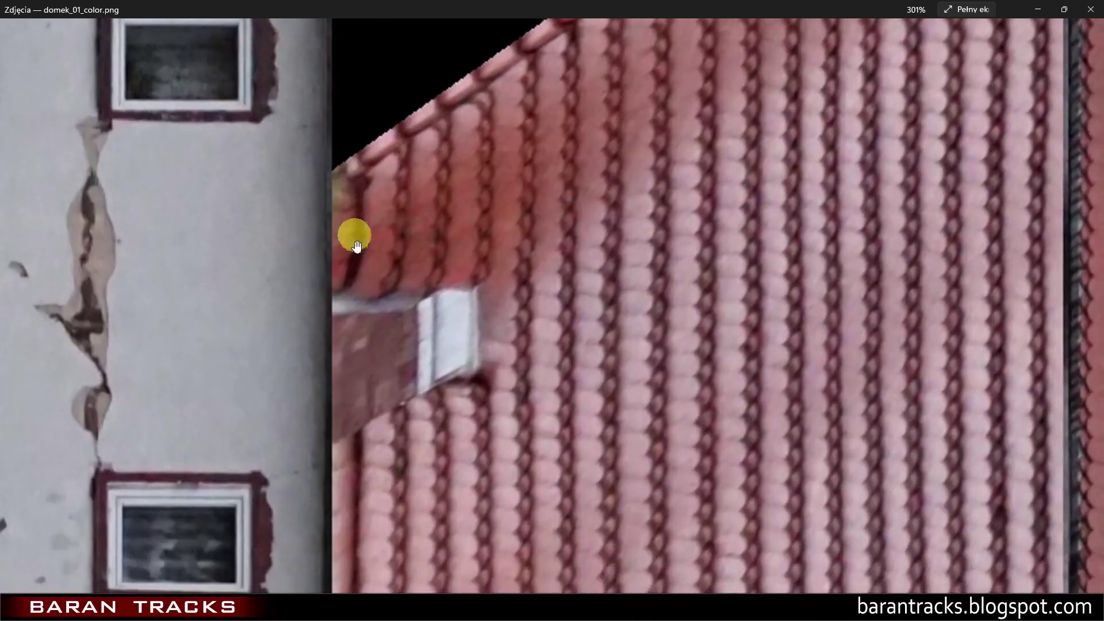
{"action": "scroll", "coordinate": [356, 246], "scroll_direction": "down", "scroll_amount": 3}
{"action": "scroll", "coordinate": [370, 217], "scroll_direction": "down", "scroll_amount": 3}
{"action": "scroll", "coordinate": [370, 222], "scroll_direction": "down", "scroll_amount": 3}
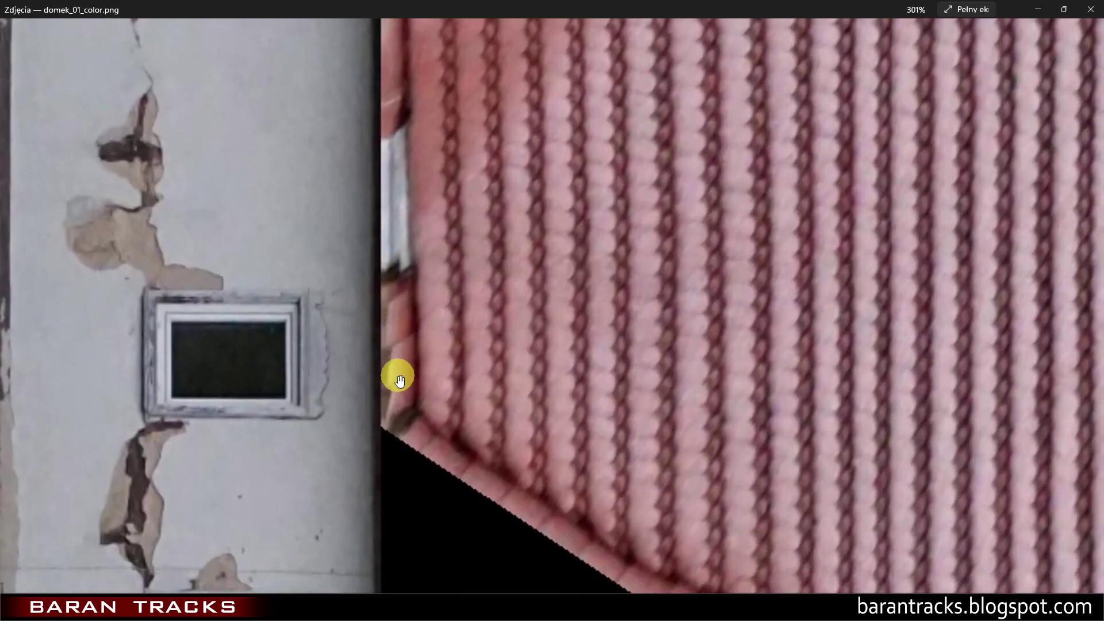
{"action": "scroll", "coordinate": [345, 256], "scroll_direction": "down", "scroll_amount": 2}
{"action": "scroll", "coordinate": [340, 268], "scroll_direction": "down", "scroll_amount": 2}
{"action": "scroll", "coordinate": [337, 264], "scroll_direction": "down", "scroll_amount": 3}
{"action": "scroll", "coordinate": [342, 272], "scroll_direction": "down", "scroll_amount": 3}
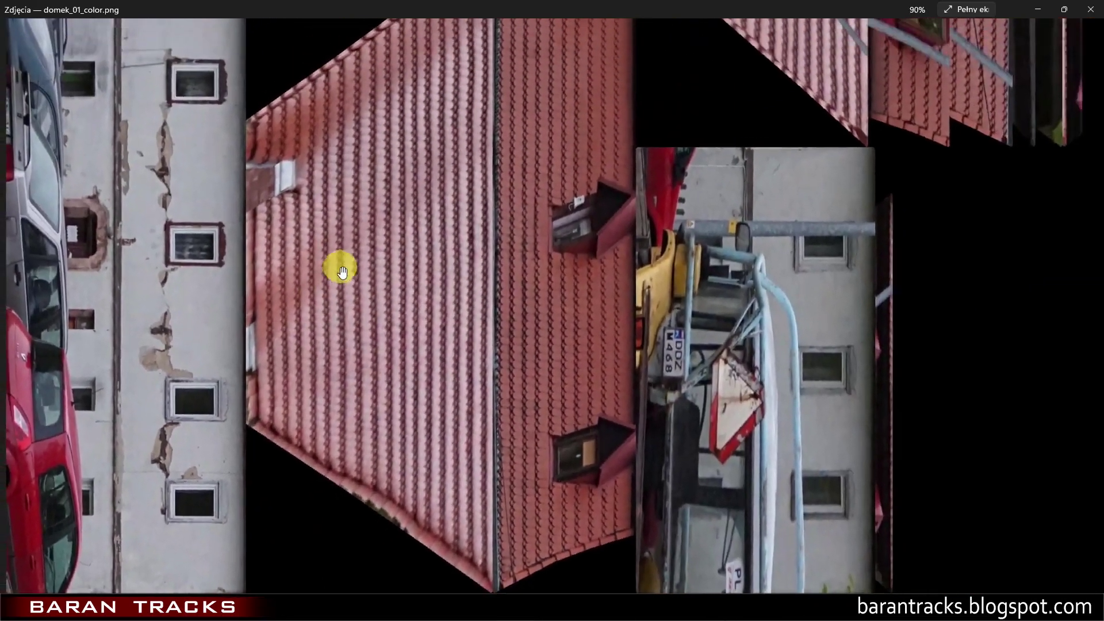
{"action": "scroll", "coordinate": [341, 270], "scroll_direction": "down", "scroll_amount": 2}
{"action": "scroll", "coordinate": [340, 268], "scroll_direction": "down", "scroll_amount": 2}
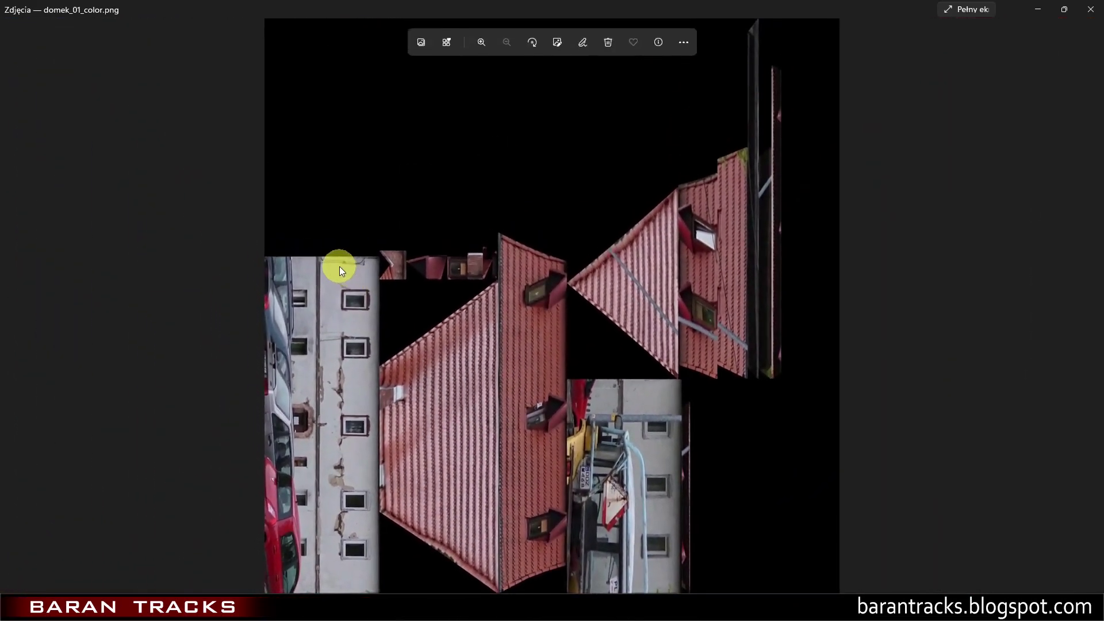
{"action": "left_click", "coordinate": [1090, 10]}
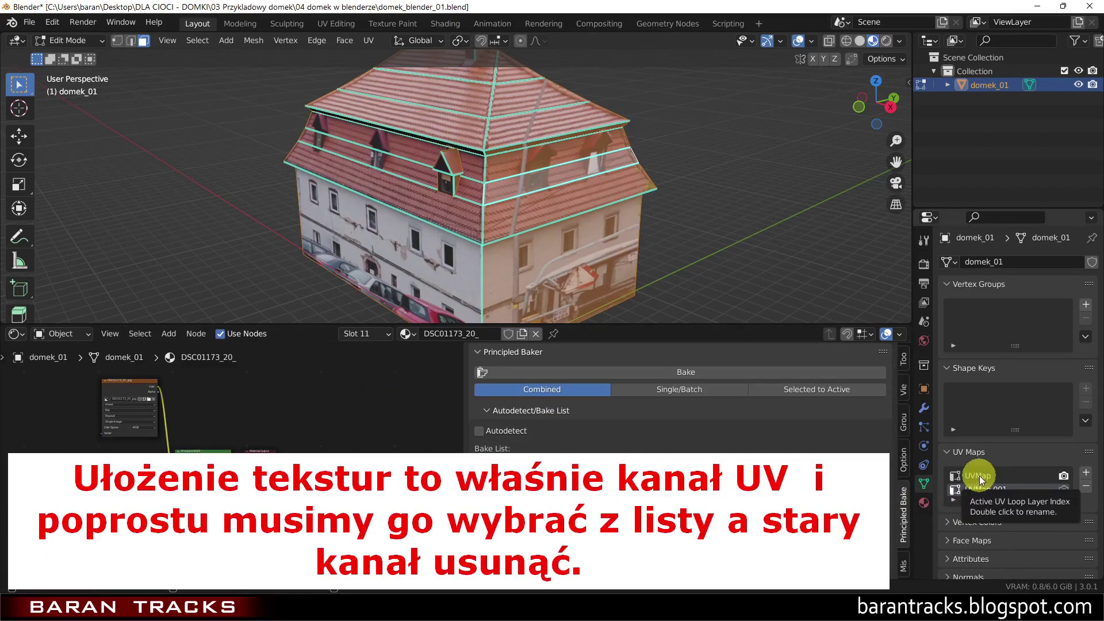
- Select the old UVMap and remove it, leaving only UVMap.001
{"action": "left_click", "coordinate": [979, 475]}
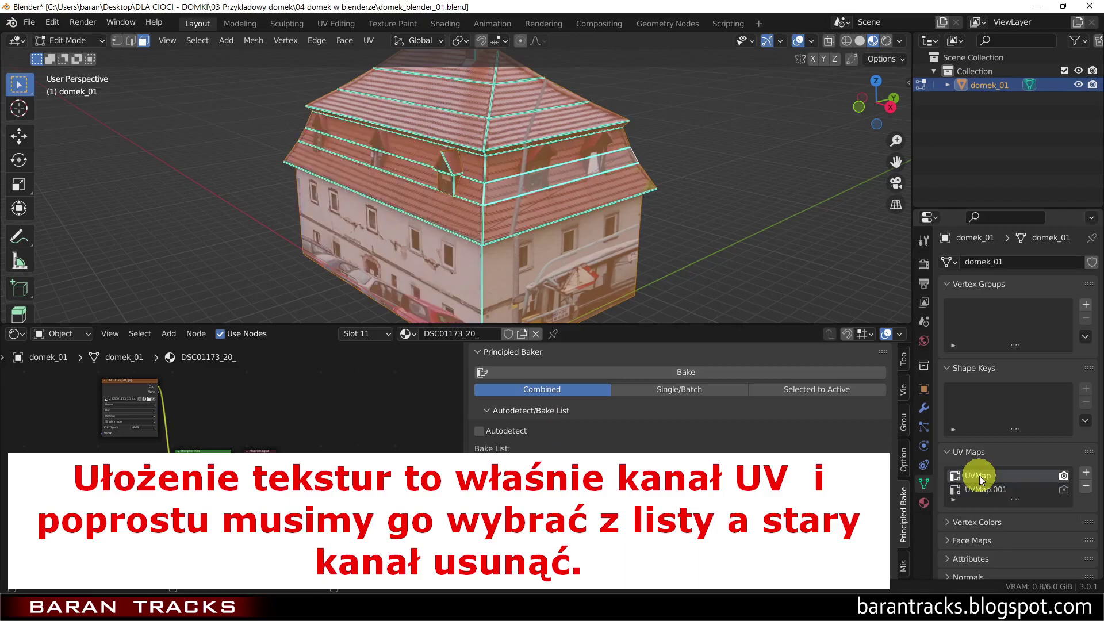
{"action": "left_click", "coordinate": [1087, 486]}
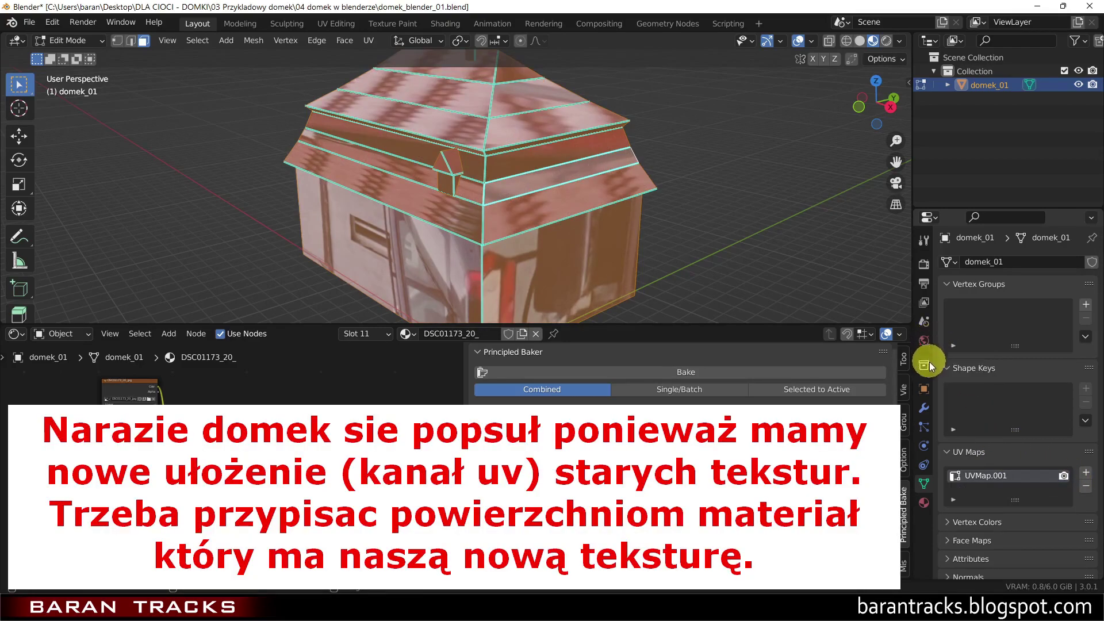
- Show Material Properties, enlarge the slot list and select all faces of the house
{"action": "left_click", "coordinate": [926, 499]}
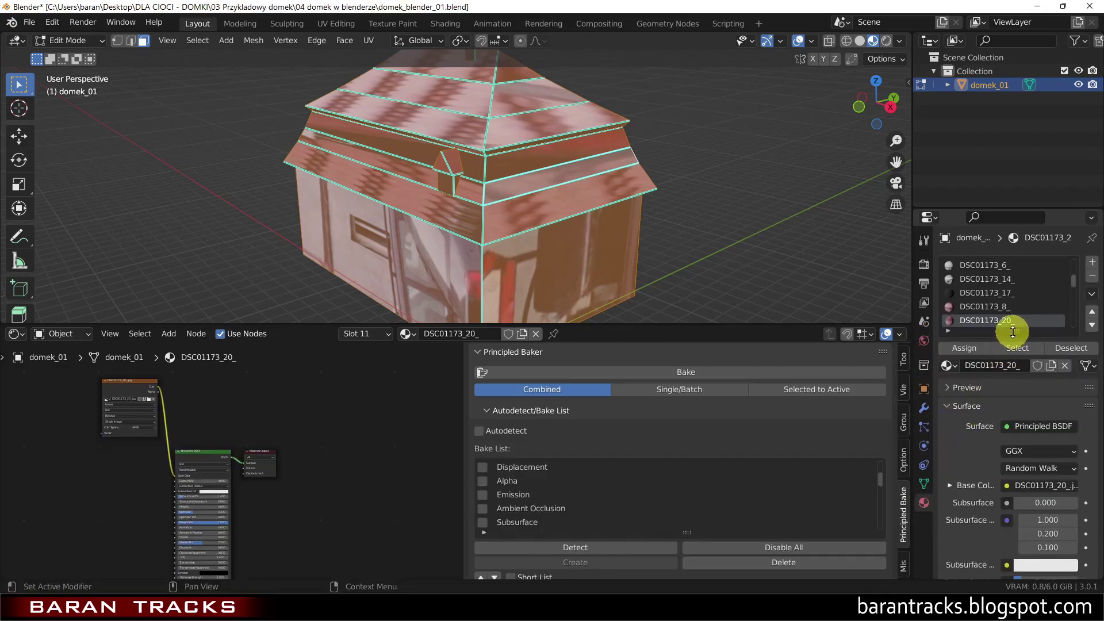
{"action": "left_click_drag", "start_coordinate": [1013, 331], "coordinate": [1015, 483]}
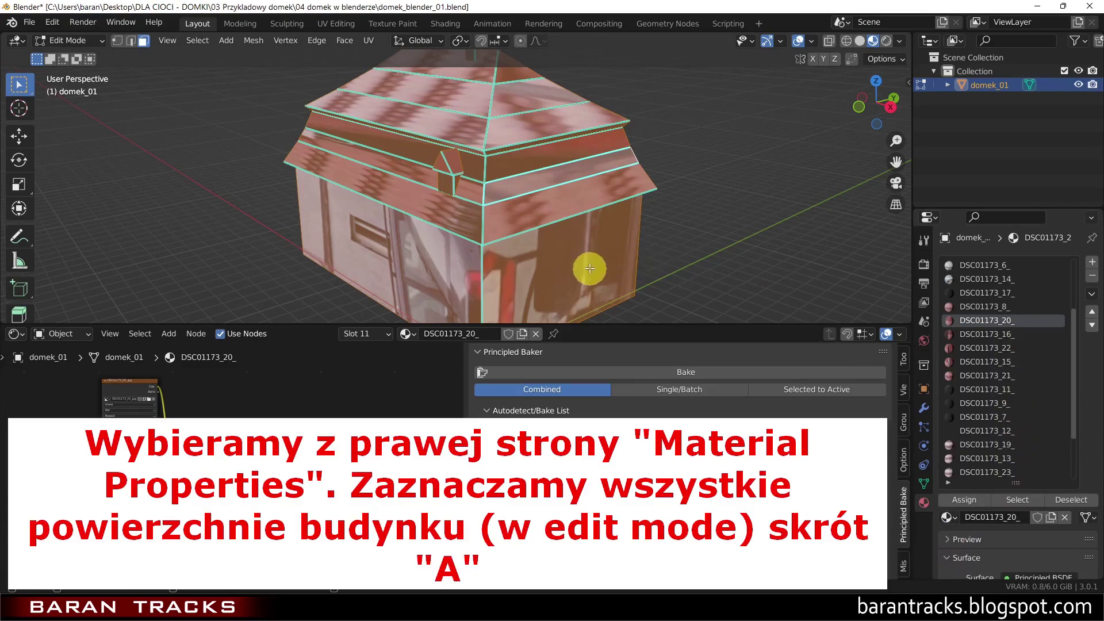
{"action": "key", "text": "a"}
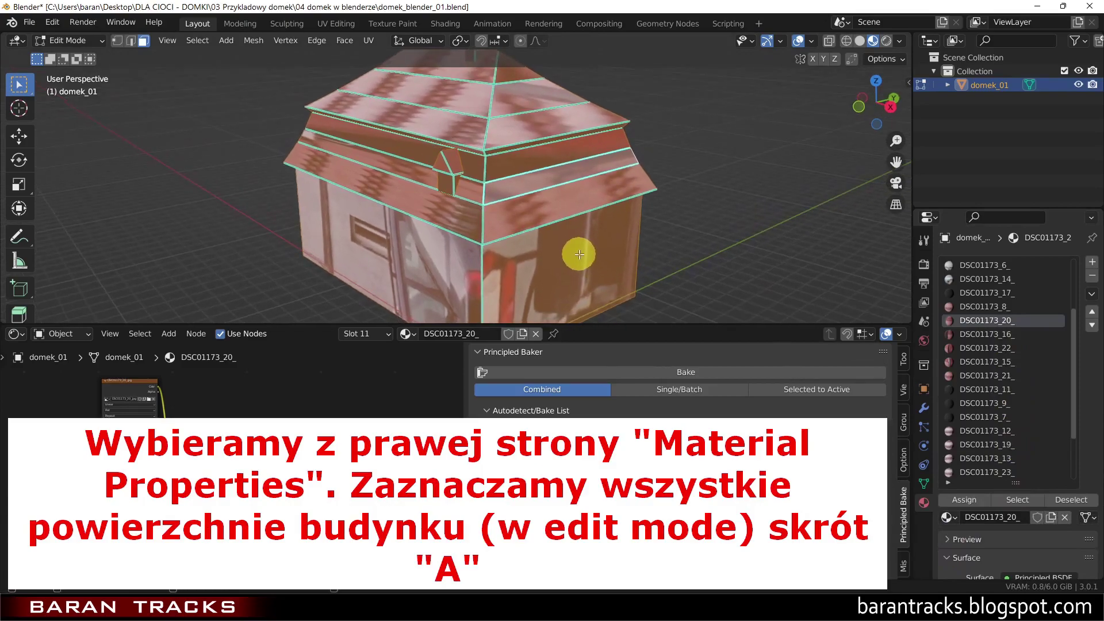
{"action": "left_click", "coordinate": [577, 252]}
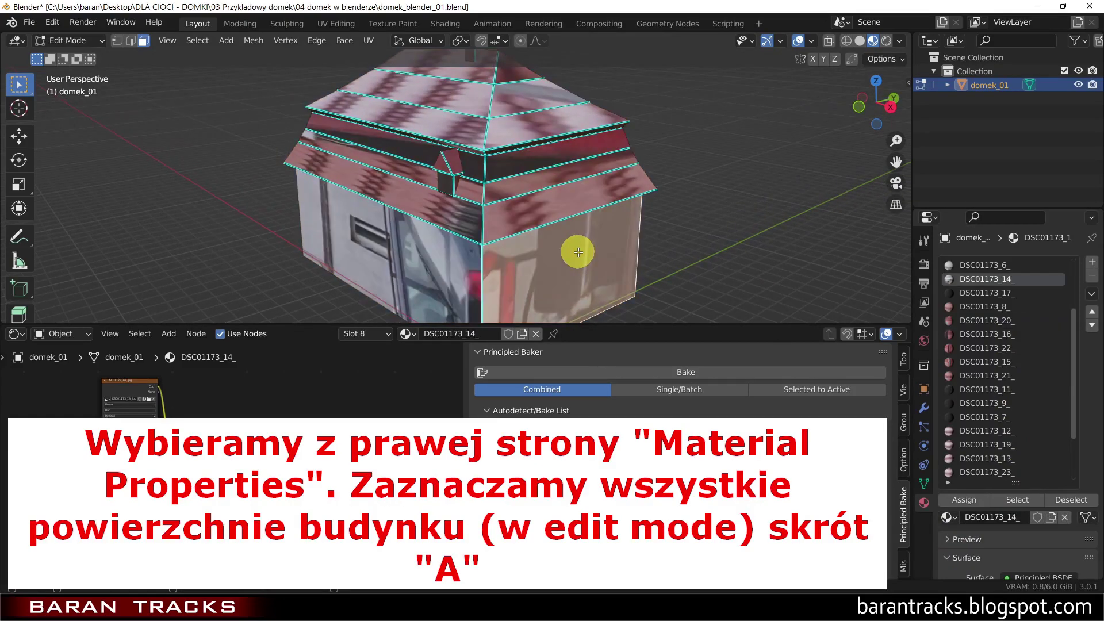
{"action": "key", "text": "a"}
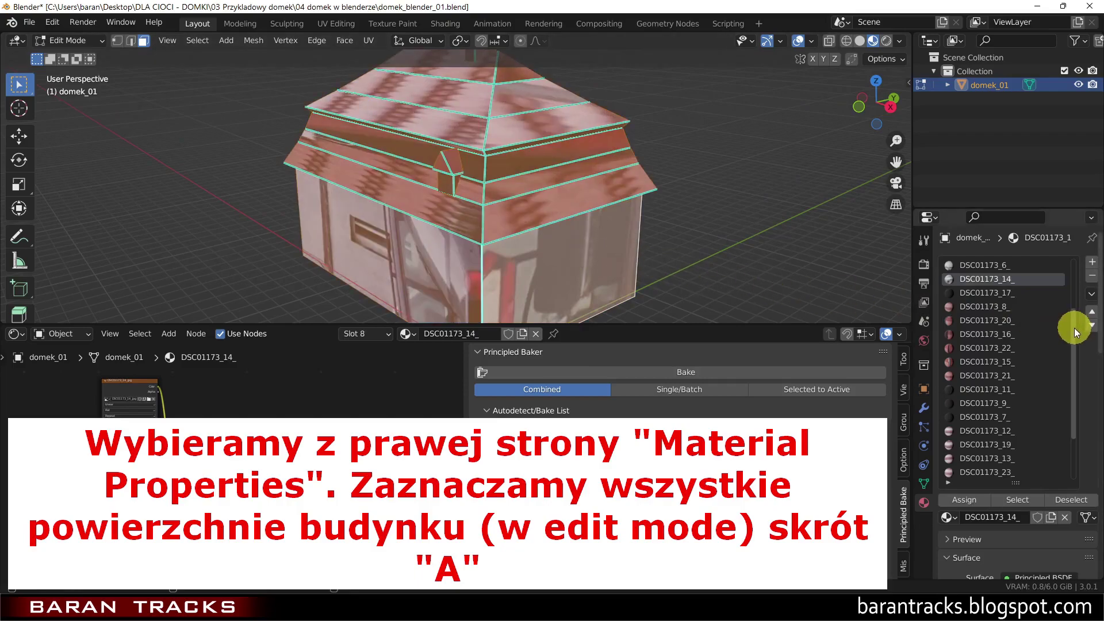
- Assign NOWY MATERIAL to every face, then make DSC01173 the active slot
{"action": "left_click_drag", "start_coordinate": [1073, 327], "coordinate": [1070, 377]}
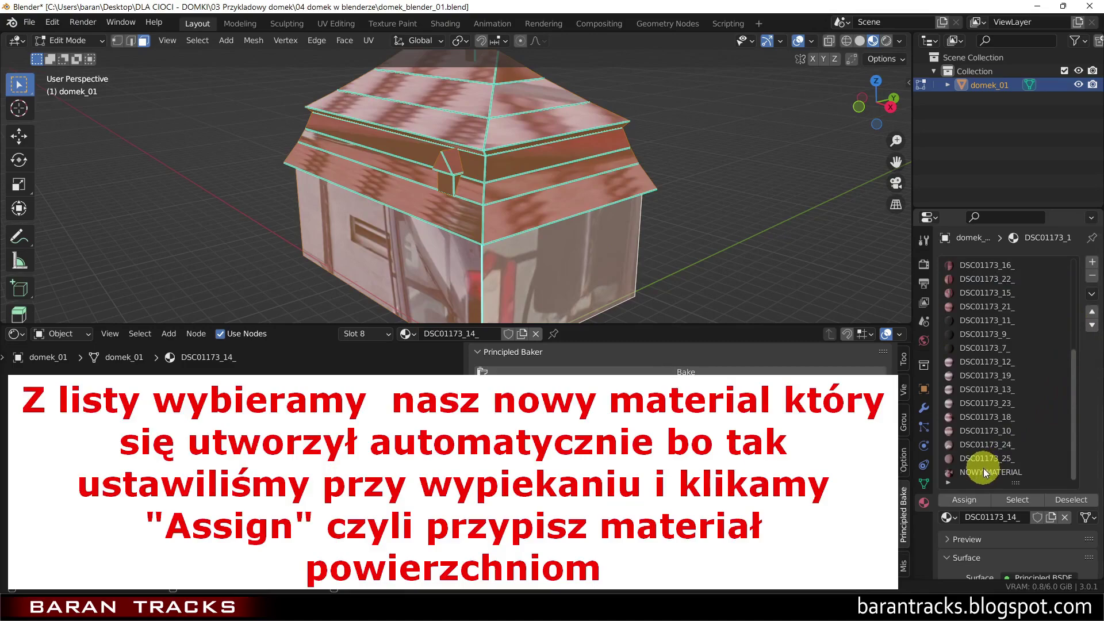
{"action": "left_click", "coordinate": [984, 473]}
{"action": "left_click", "coordinate": [967, 498]}
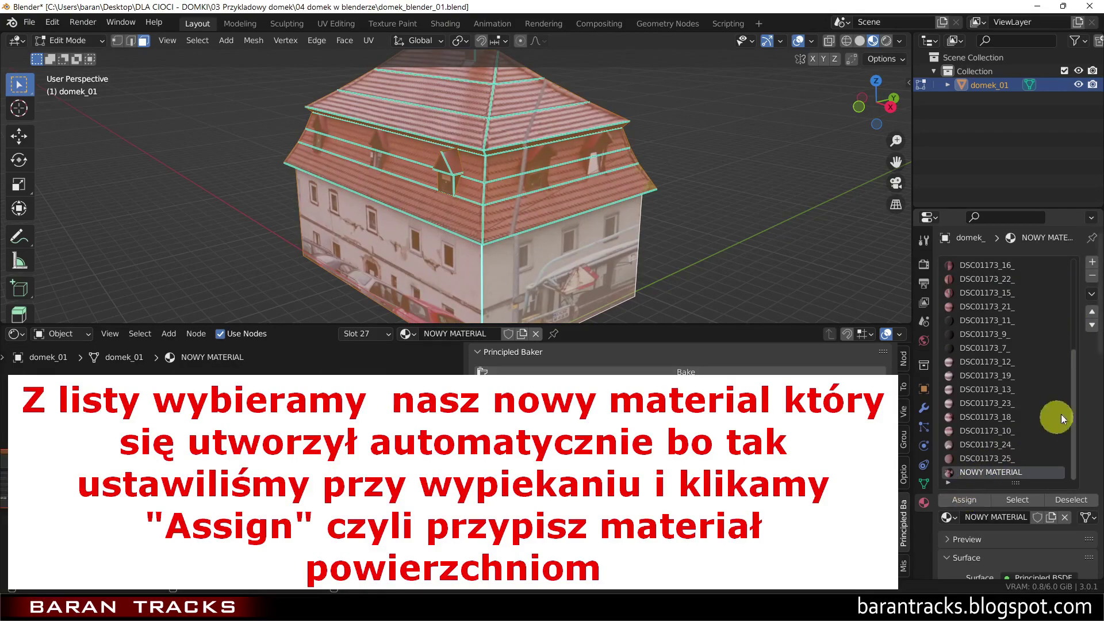
{"action": "left_click_drag", "start_coordinate": [1074, 405], "coordinate": [1078, 288]}
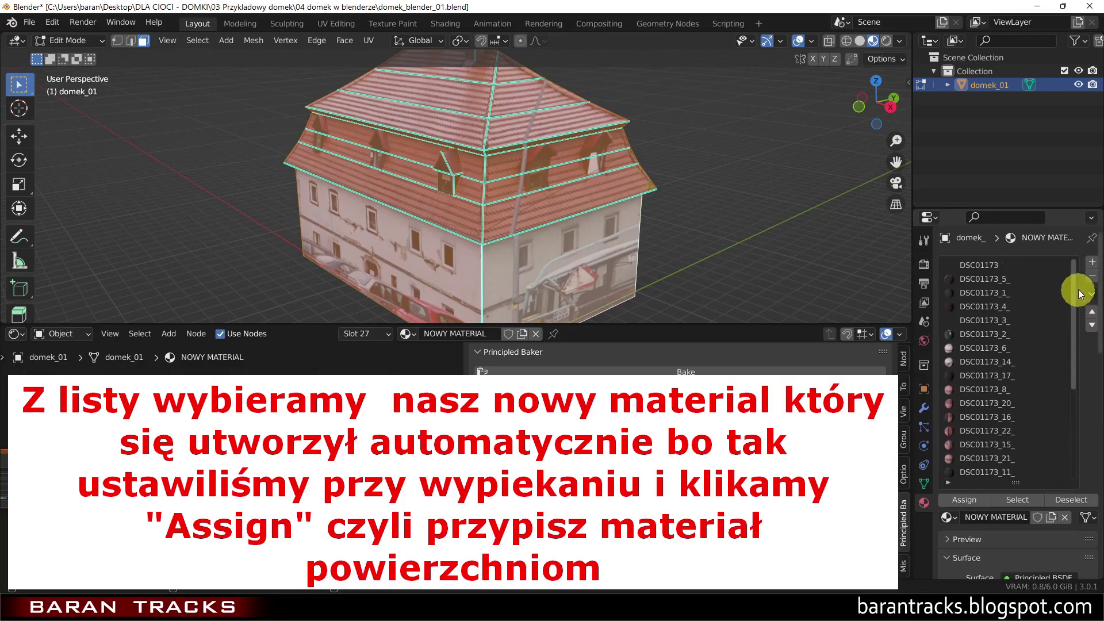
{"action": "left_click", "coordinate": [989, 268]}
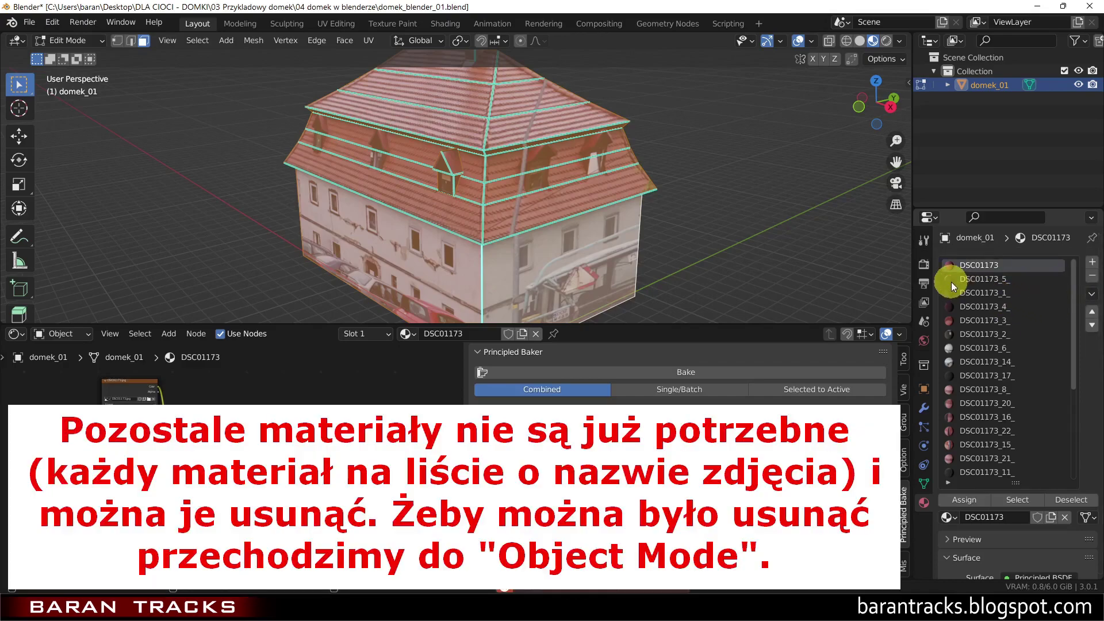
- Save the house file, then revert it to the saved version
{"action": "left_click", "coordinate": [30, 29]}
{"action": "mouse_move", "coordinate": [57, 92]}
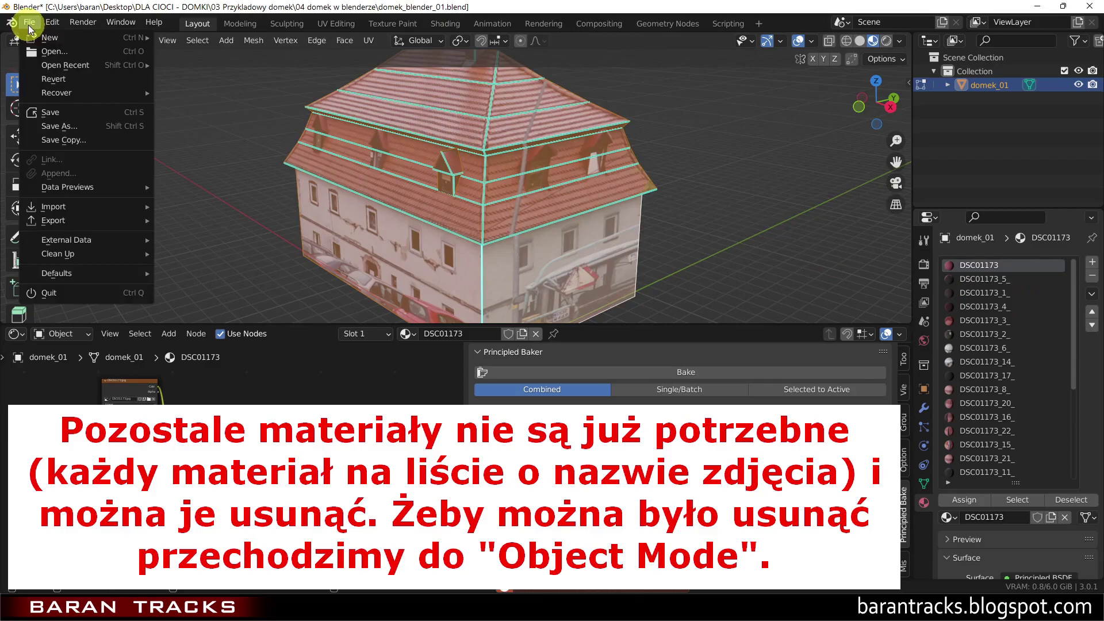
{"action": "left_click", "coordinate": [51, 113]}
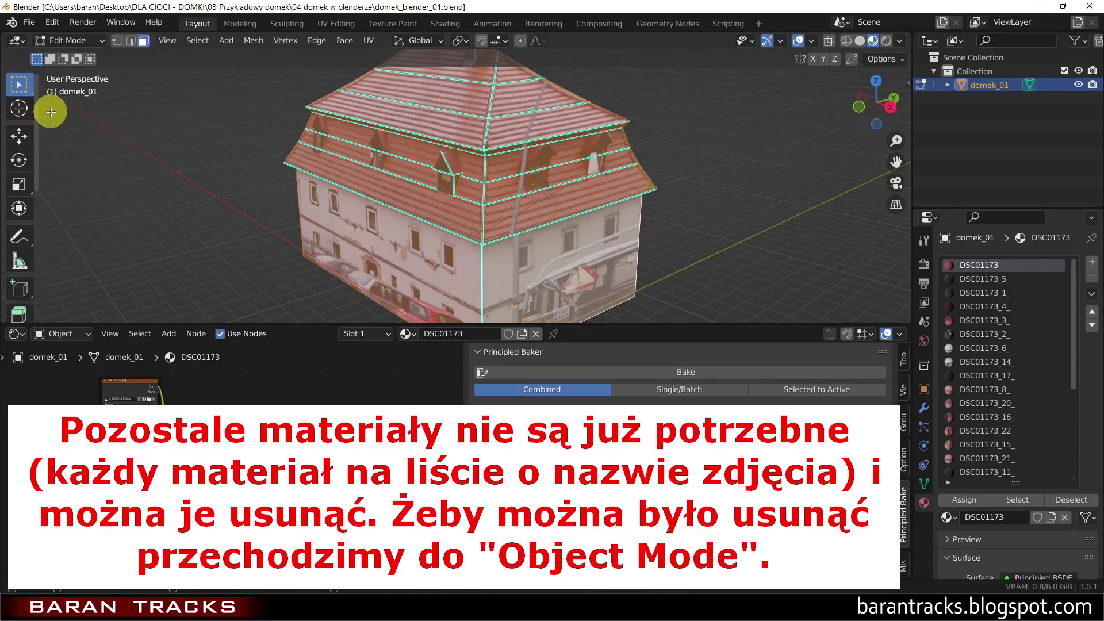
{"action": "left_click", "coordinate": [32, 23]}
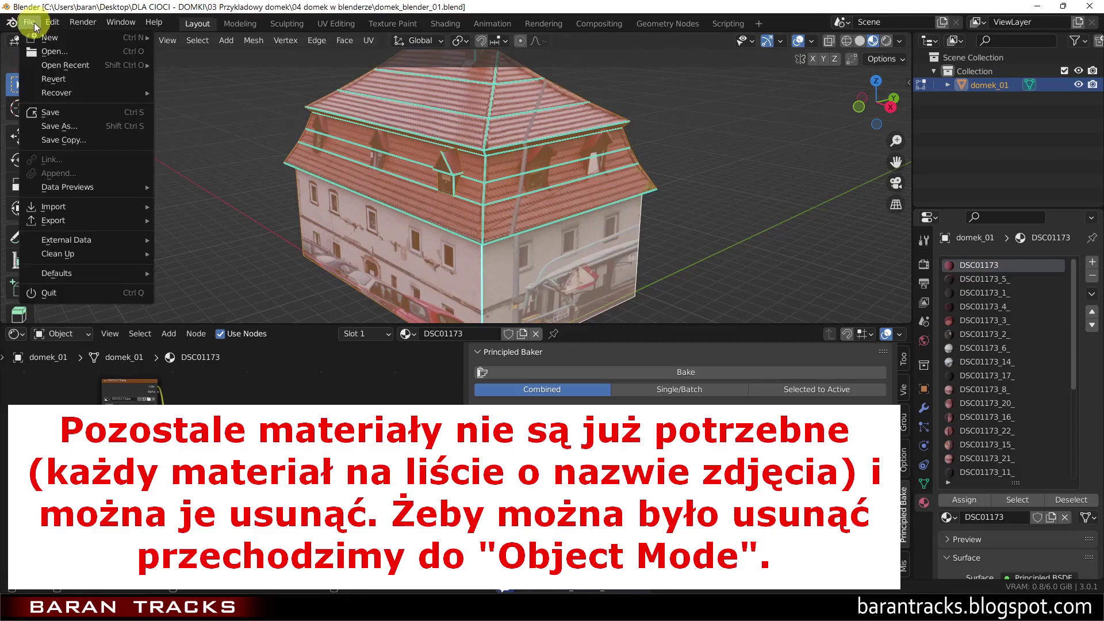
{"action": "left_click", "coordinate": [52, 80]}
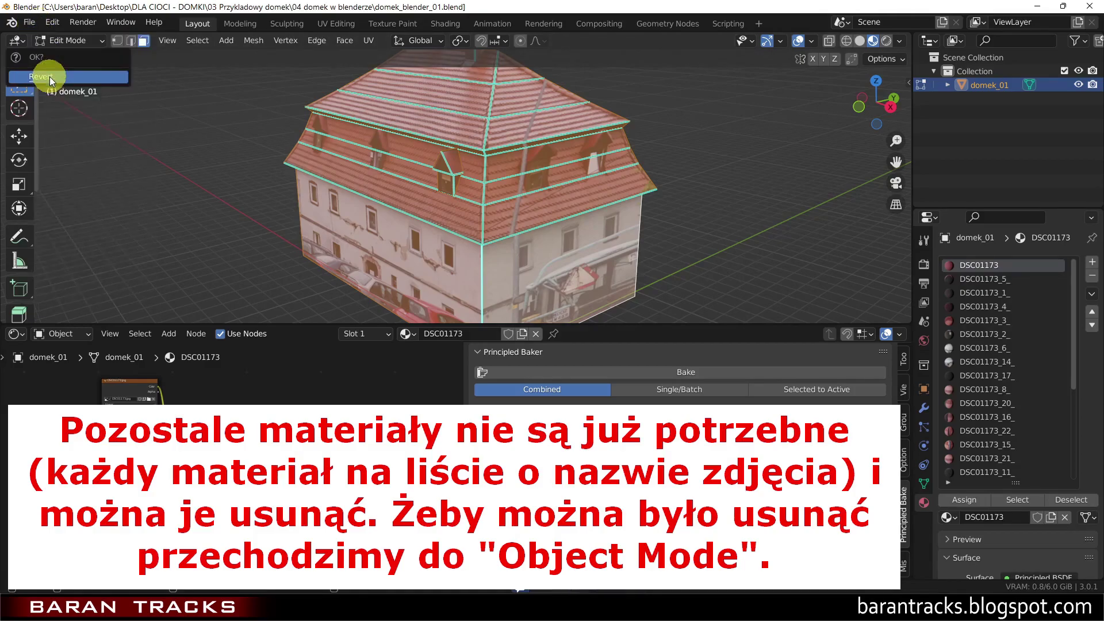
{"action": "left_click", "coordinate": [51, 79]}
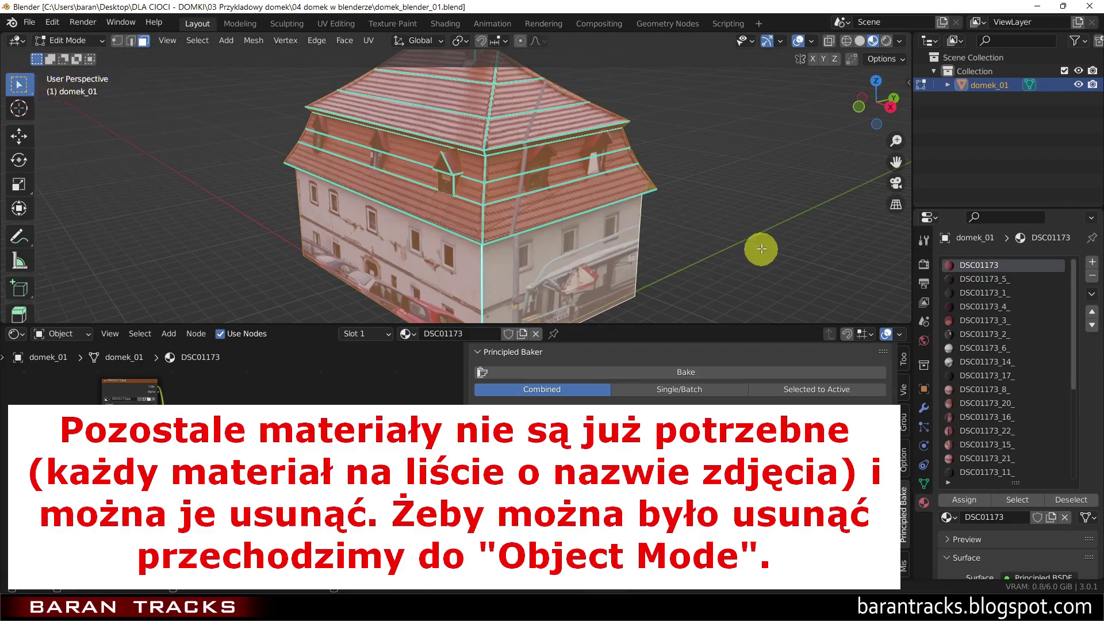
- Attempt removing a material slot, then switch the house to Object Mode
{"action": "left_click", "coordinate": [1091, 280]}
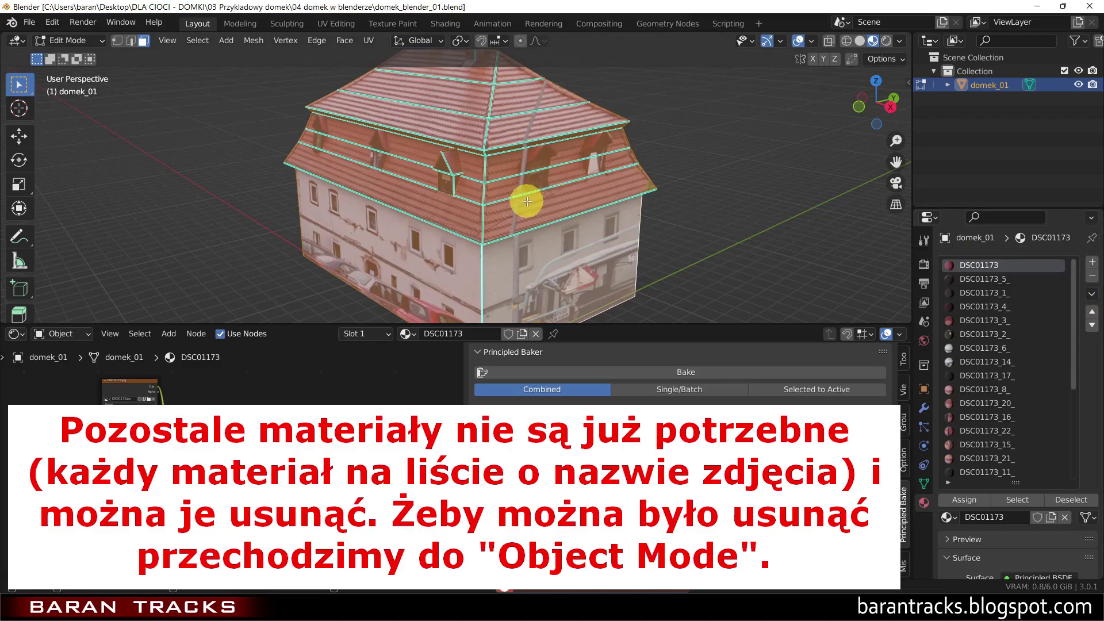
{"action": "key", "text": "Tab"}
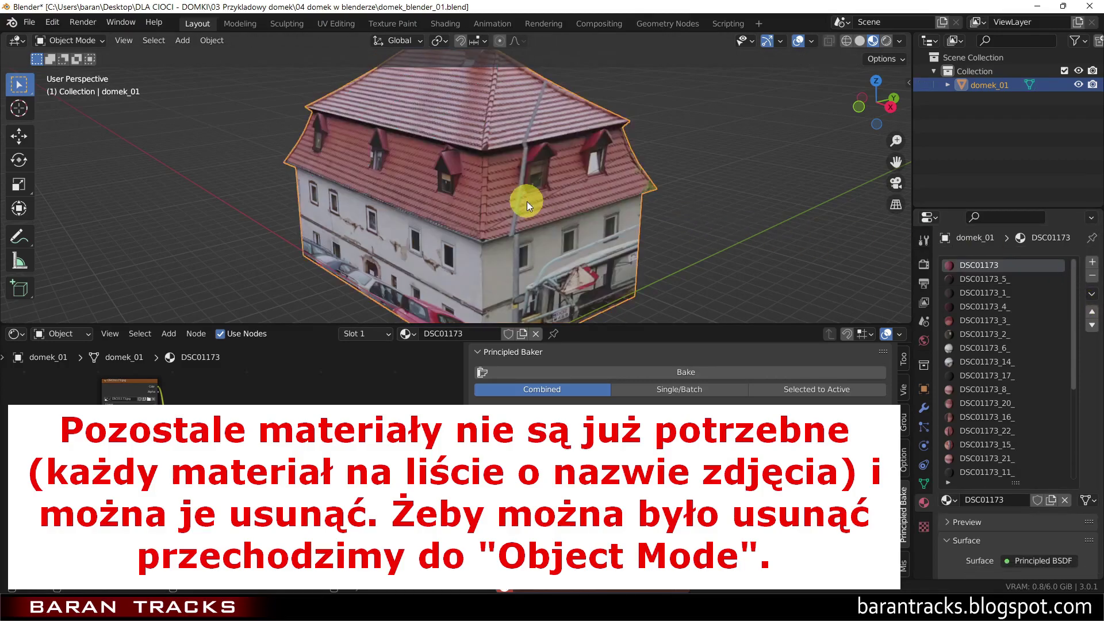
{"action": "key", "text": "Tab"}
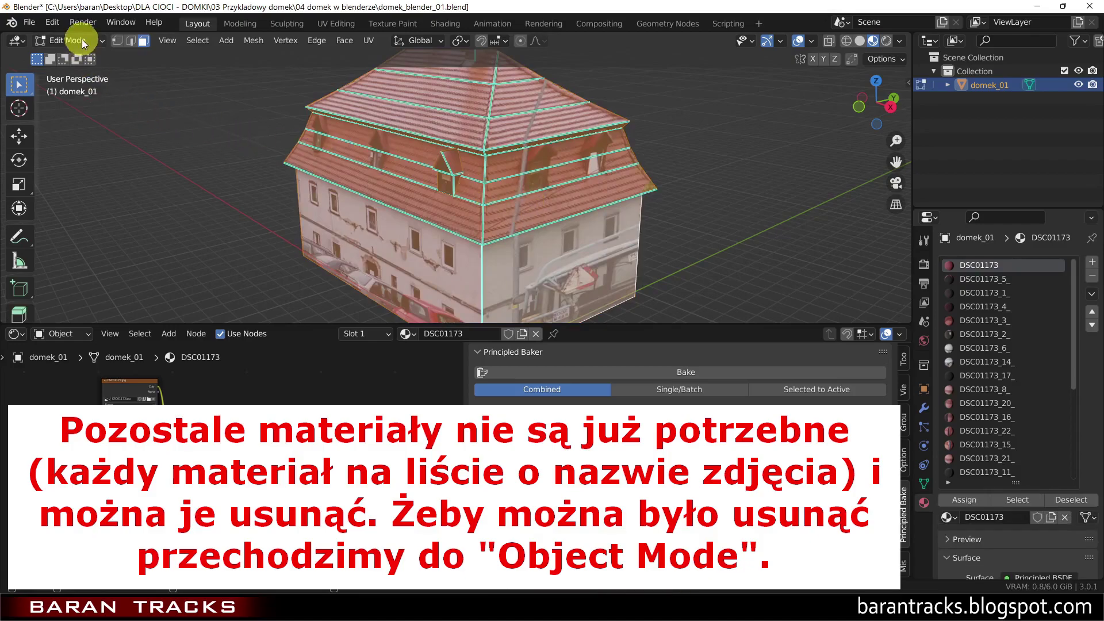
{"action": "left_click", "coordinate": [80, 41]}
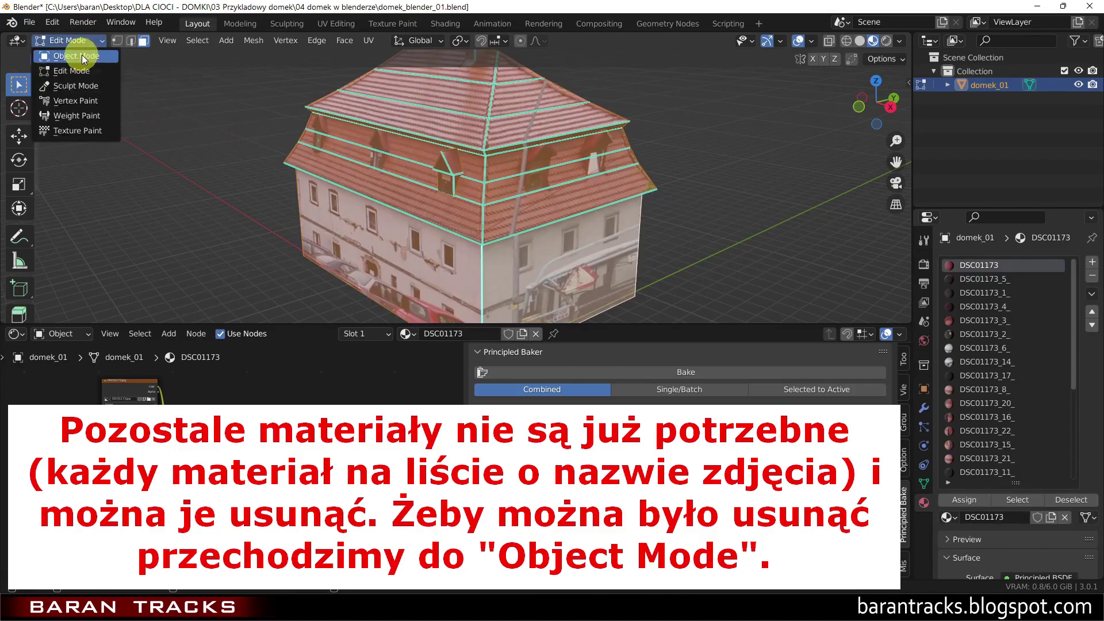
{"action": "left_click", "coordinate": [84, 57]}
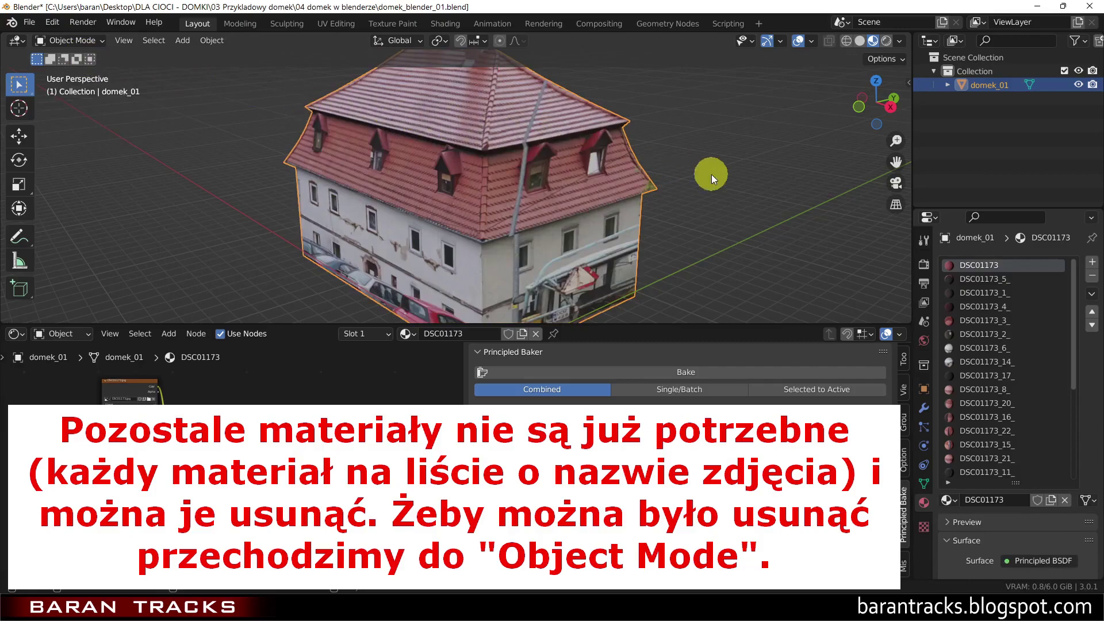
- Remove photo-named material slots one by one, leaving seven beside NOWY MATERIAL
{"action": "left_click", "coordinate": [1092, 280]}
{"action": "left_click", "coordinate": [1092, 280]}
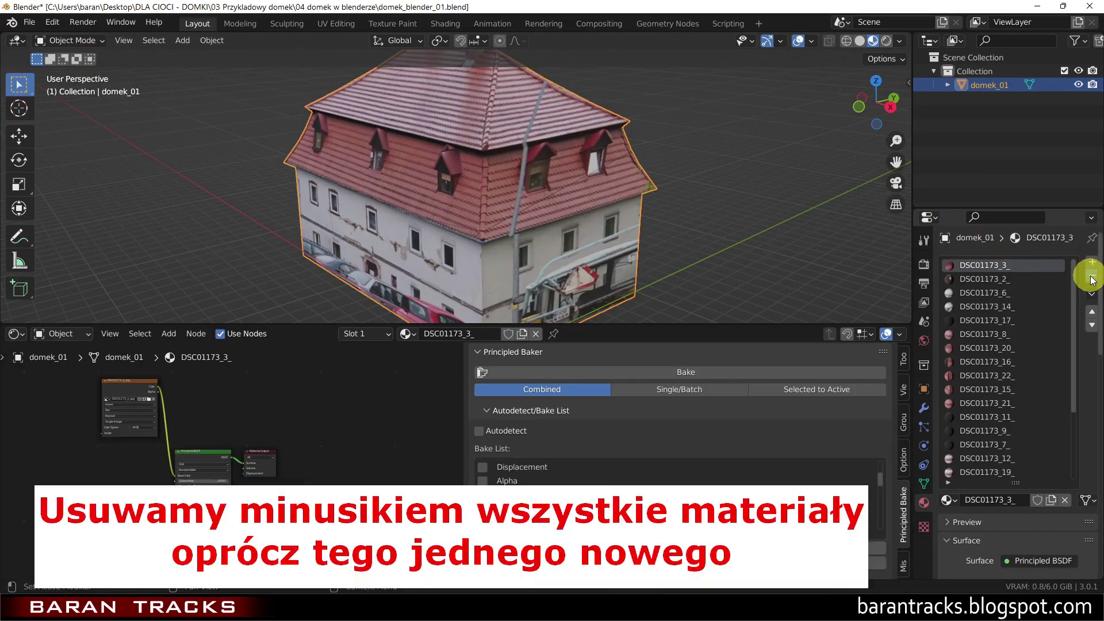
{"action": "left_click", "coordinate": [1092, 280]}
{"action": "left_click", "coordinate": [1092, 279]}
{"action": "left_click", "coordinate": [1092, 280]}
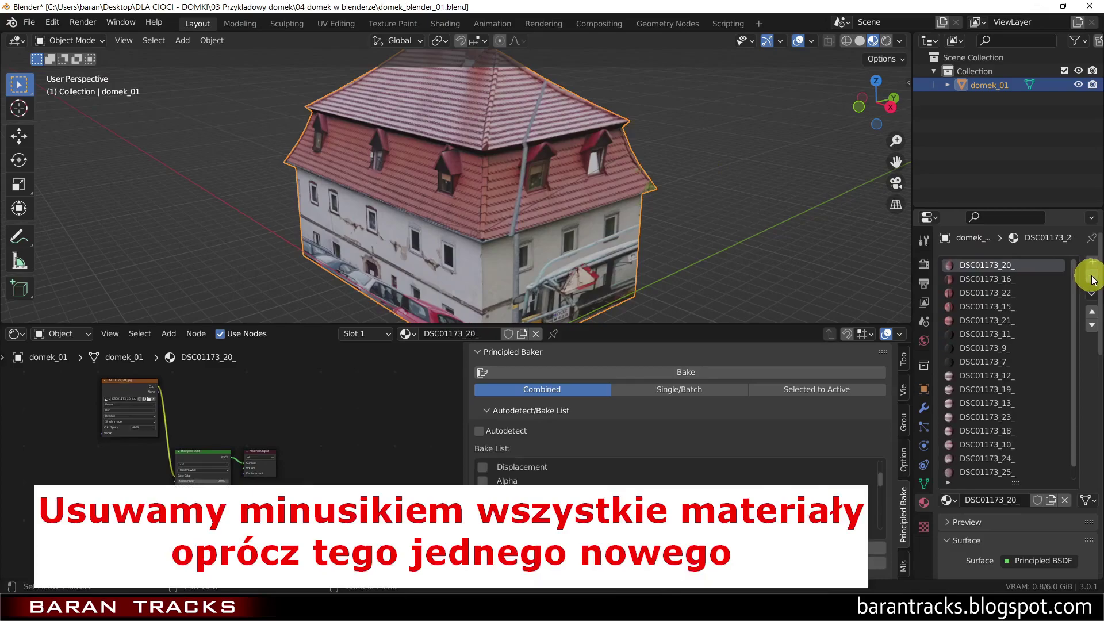
{"action": "left_click", "coordinate": [1092, 280]}
{"action": "left_click", "coordinate": [1092, 280]}
{"action": "left_click", "coordinate": [1092, 280]}
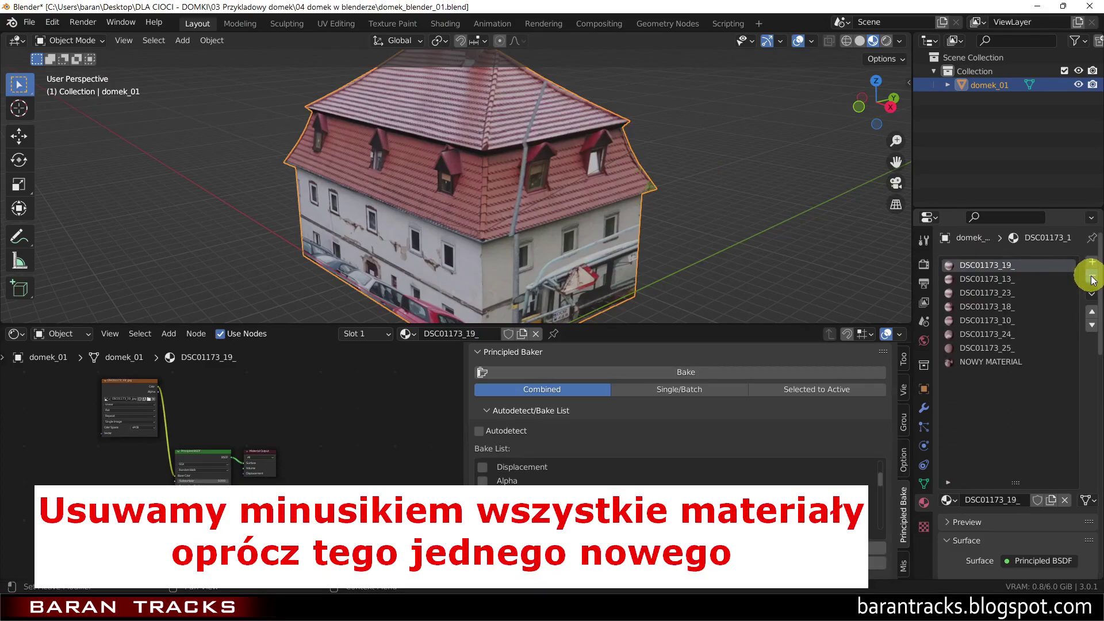
{"action": "left_click", "coordinate": [1092, 280]}
{"action": "left_click", "coordinate": [1092, 280]}
{"action": "left_click", "coordinate": [1092, 280]}
{"action": "left_click", "coordinate": [1092, 280]}
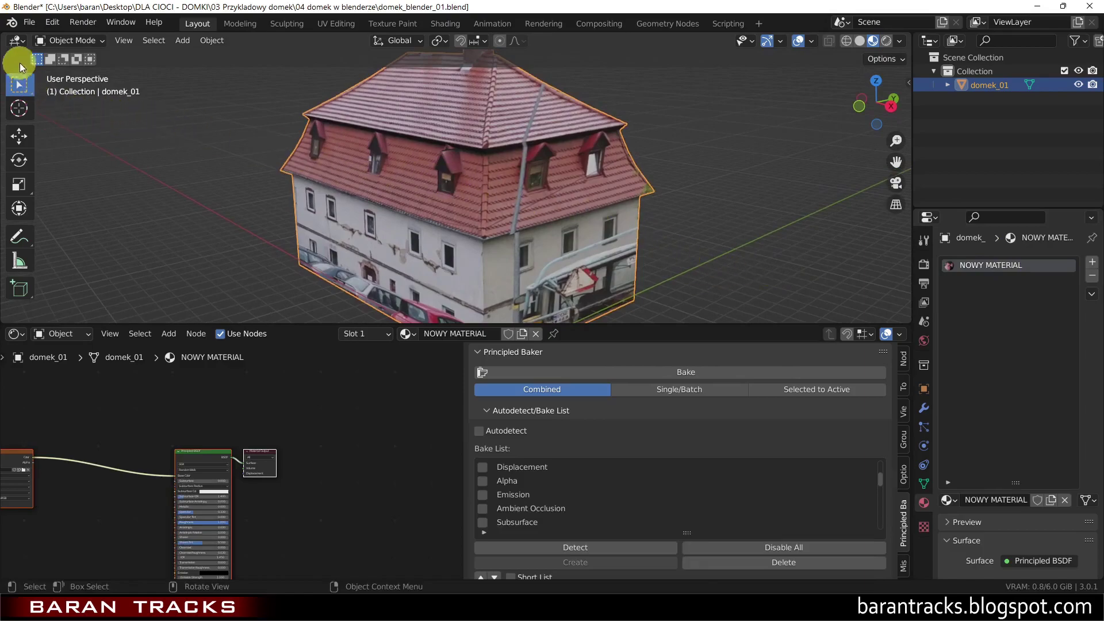
- Save the cleaned-up house as domek_blender_01.blend
{"action": "left_click", "coordinate": [30, 23]}
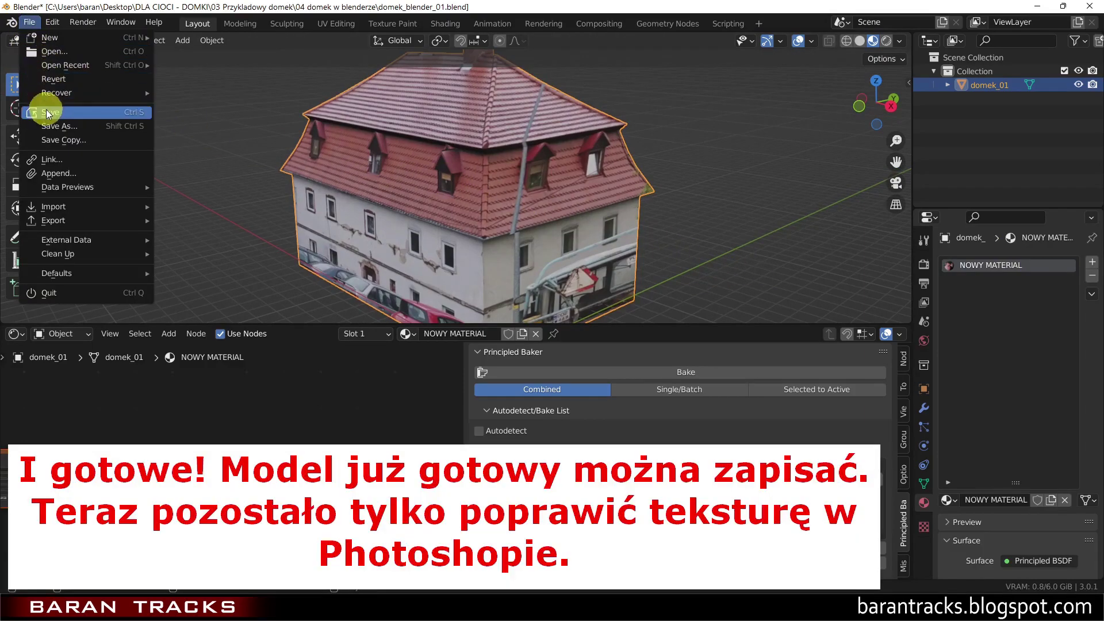
{"action": "left_click", "coordinate": [48, 113]}
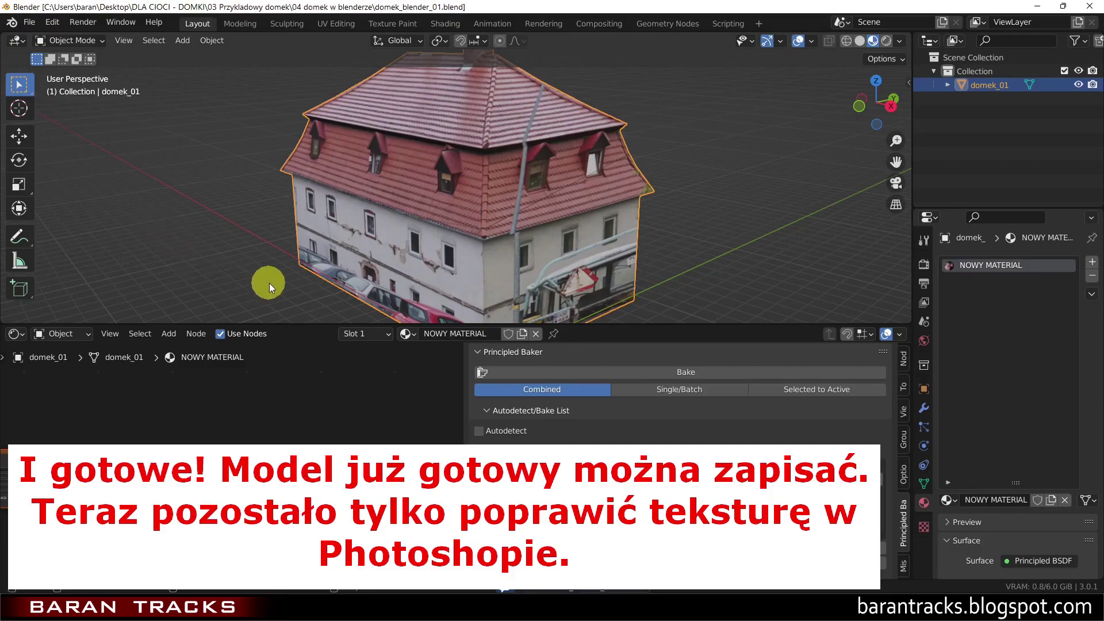
- Turn the bottom node editor into an Image Editor and browse the loaded images
{"action": "left_click", "coordinate": [26, 333]}
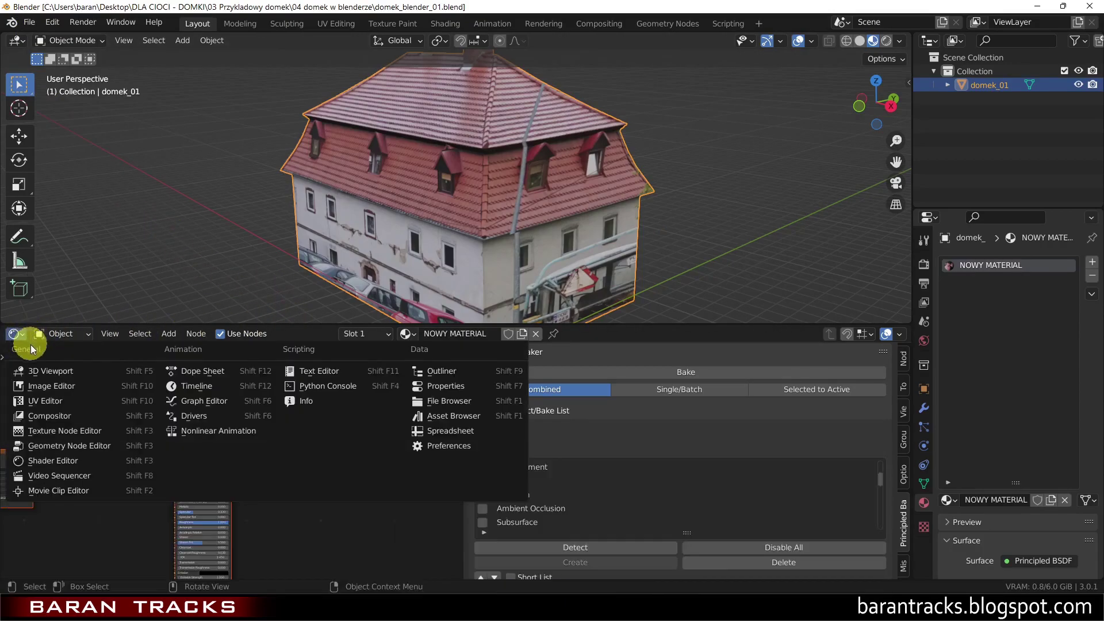
{"action": "left_click", "coordinate": [44, 402]}
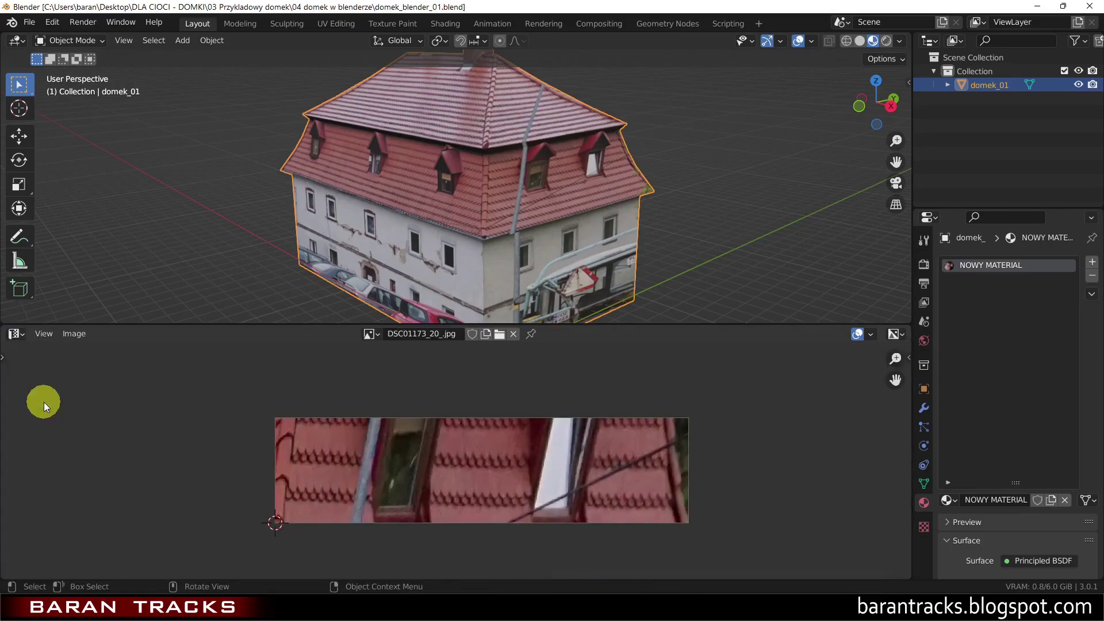
{"action": "left_click", "coordinate": [379, 338]}
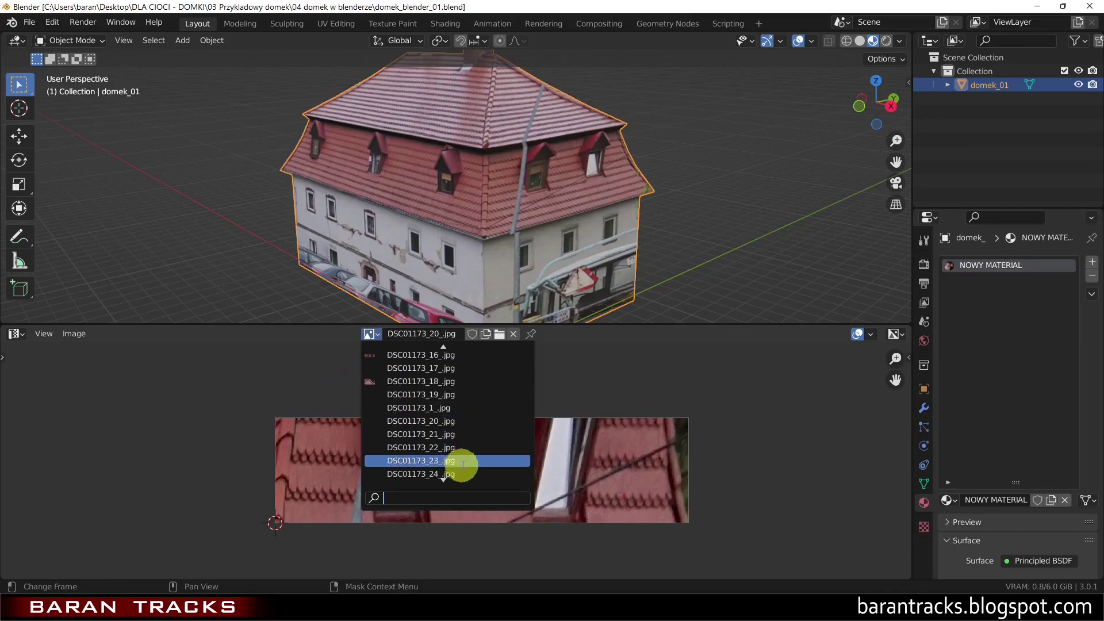
{"action": "scroll", "coordinate": [445, 479], "scroll_direction": "down", "scroll_amount": 5}
{"action": "scroll", "coordinate": [447, 460], "scroll_direction": "down", "scroll_amount": 2}
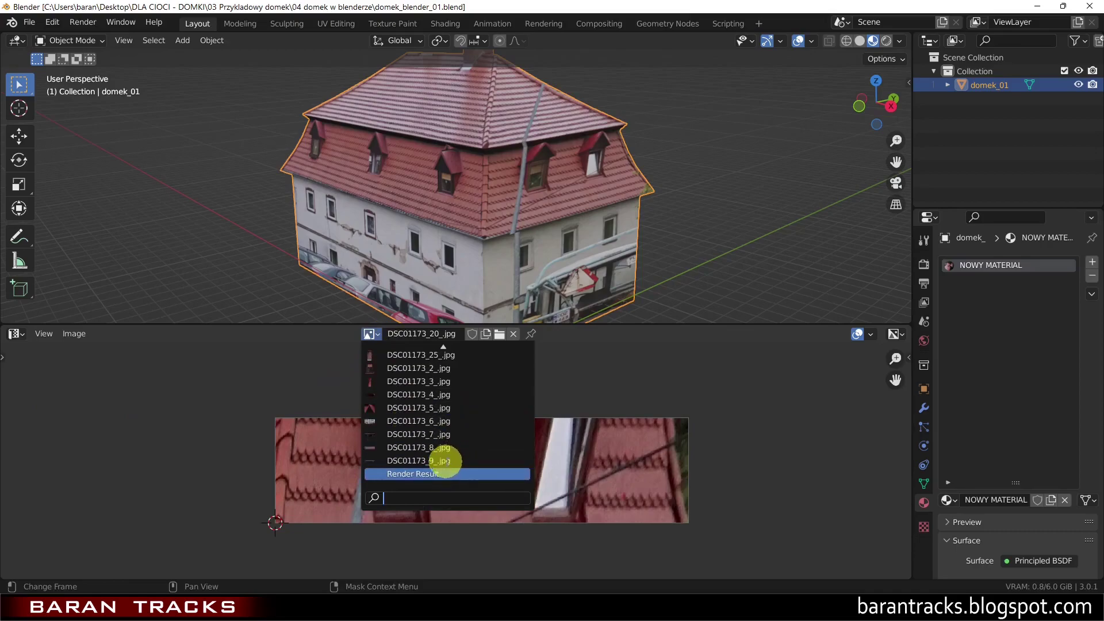
{"action": "scroll", "coordinate": [446, 457], "scroll_direction": "up", "scroll_amount": 7}
{"action": "scroll", "coordinate": [447, 444], "scroll_direction": "up", "scroll_amount": 2}
{"action": "scroll", "coordinate": [447, 414], "scroll_direction": "up", "scroll_amount": 10}
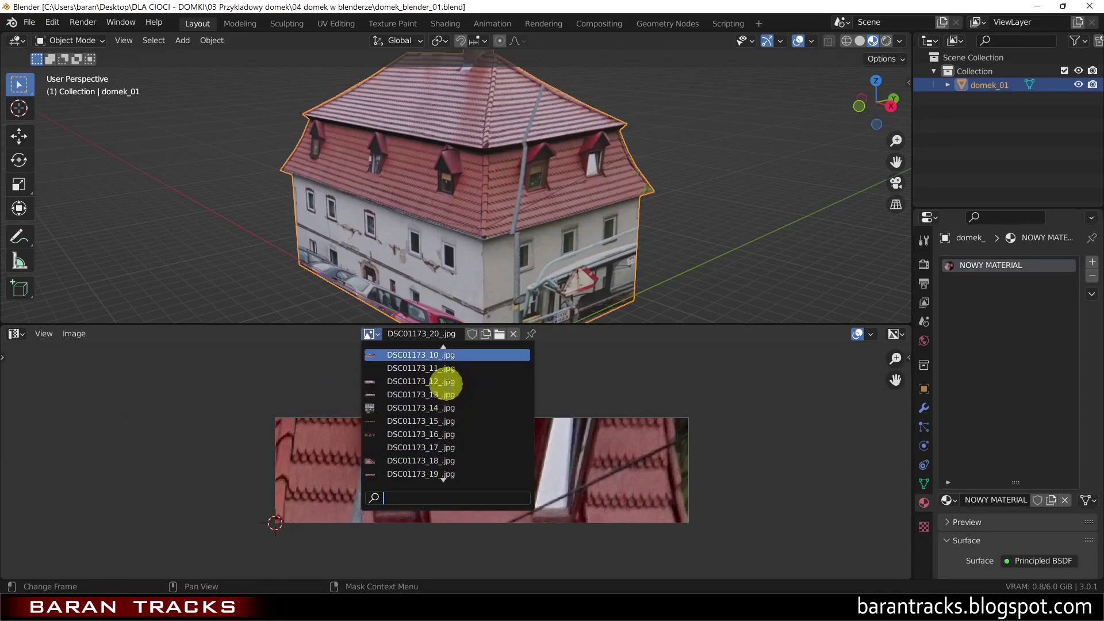
{"action": "scroll", "coordinate": [446, 374], "scroll_direction": "up", "scroll_amount": 2}
- Display domek_01_color.png and zoom out to show the whole baked atlas
{"action": "left_click", "coordinate": [447, 356]}
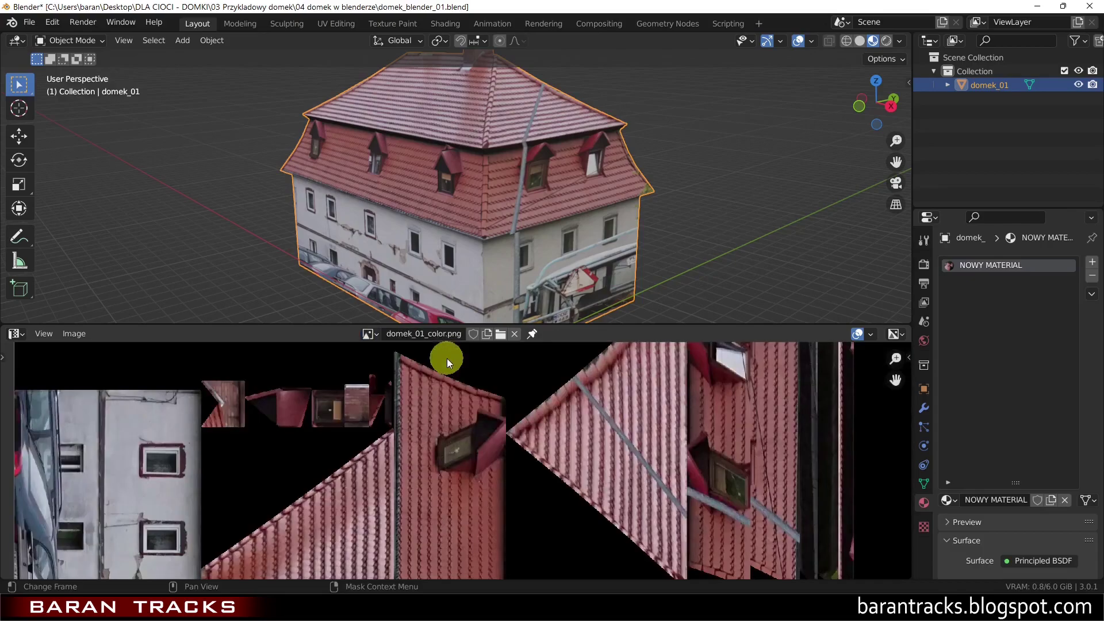
{"action": "scroll", "coordinate": [440, 399], "scroll_direction": "down", "scroll_amount": 4}
{"action": "scroll", "coordinate": [440, 399], "scroll_direction": "down", "scroll_amount": 2}
{"action": "mouse_move", "coordinate": [438, 422]}
{"action": "middle_mouse_down"}
{"action": "mouse_move", "coordinate": [442, 388]}
{"action": "mouse_move", "coordinate": [440, 404]}
{"action": "middle_mouse_up"}
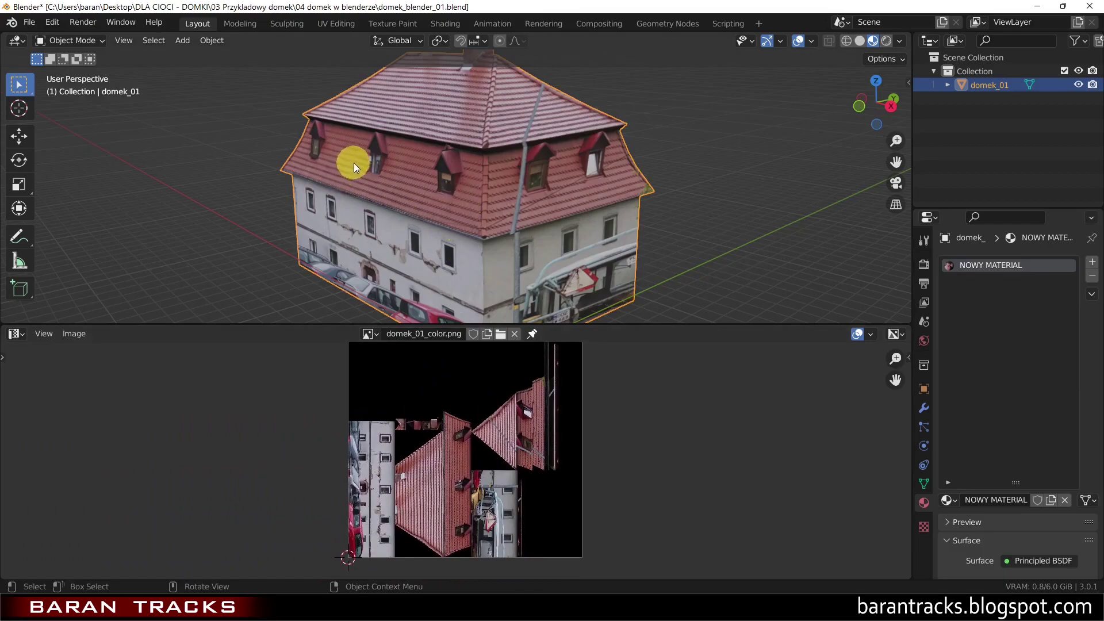
{"action": "left_click", "coordinate": [91, 42]}
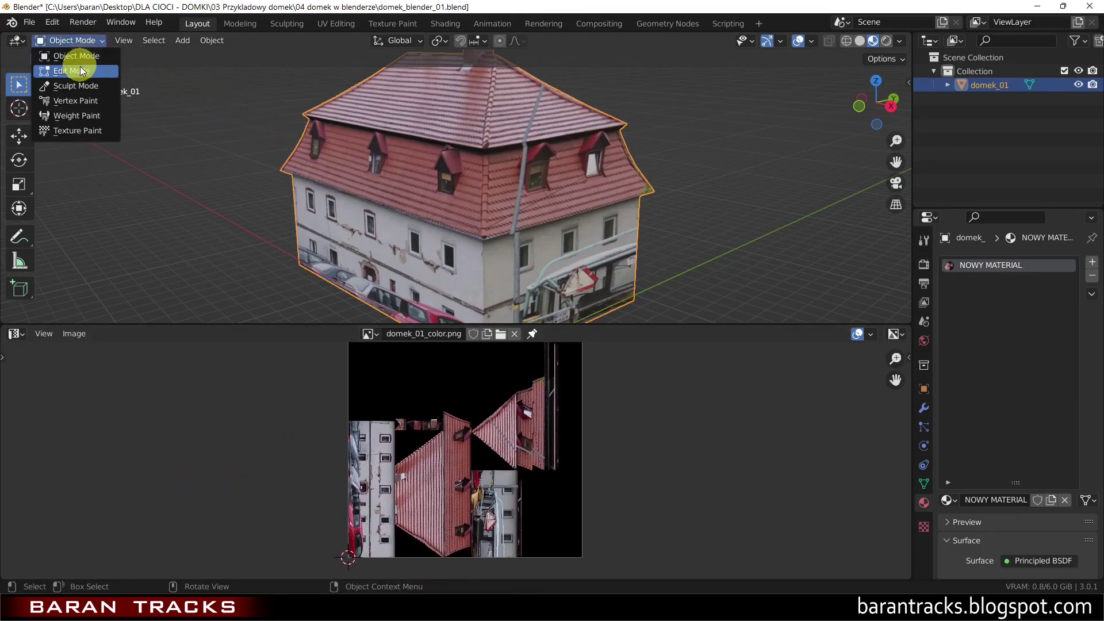
- Put the house in Edit Mode and enlarge and reposition the UV editor view
{"action": "left_click", "coordinate": [80, 64]}
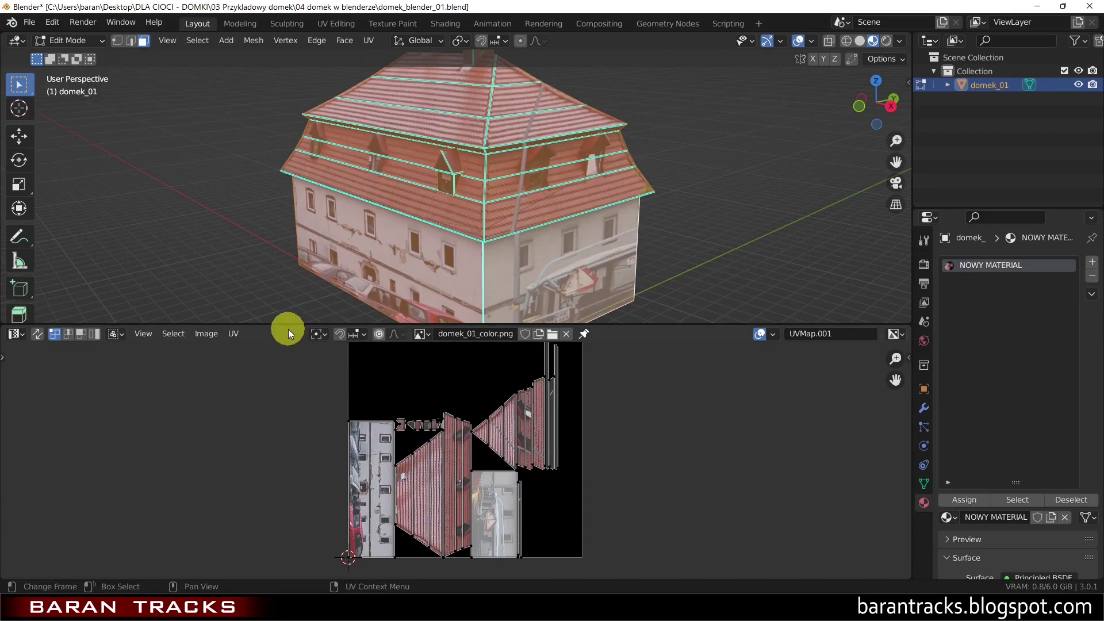
{"action": "left_click_drag", "start_coordinate": [288, 329], "coordinate": [295, 127]}
{"action": "scroll", "coordinate": [427, 360], "scroll_direction": "up", "scroll_amount": 4}
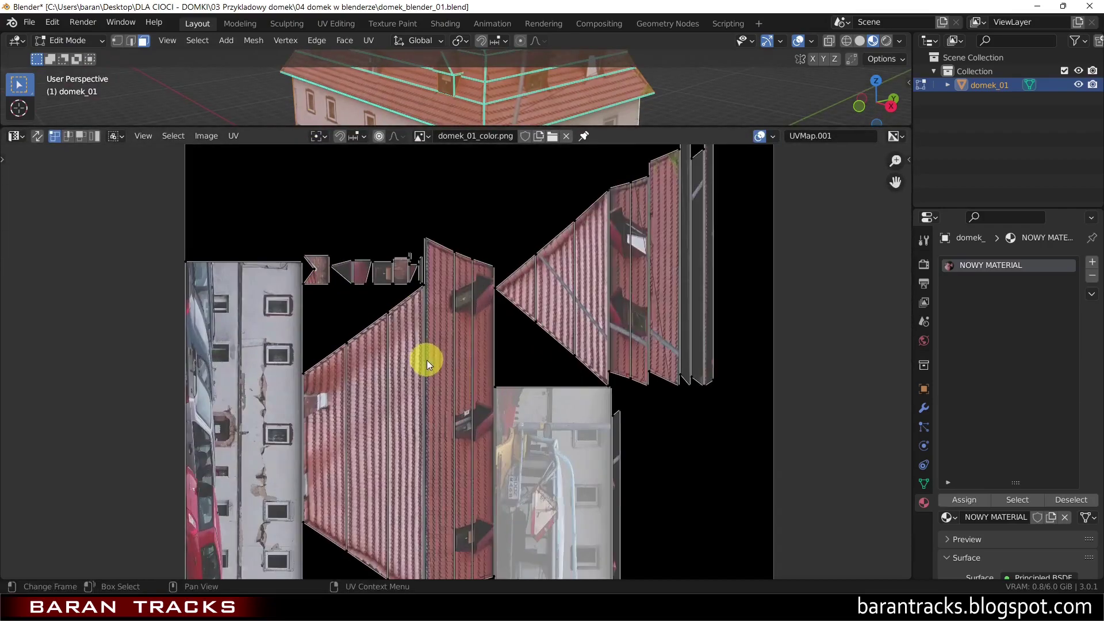
{"action": "middle_click_drag", "start_coordinate": [385, 388], "coordinate": [370, 357]}
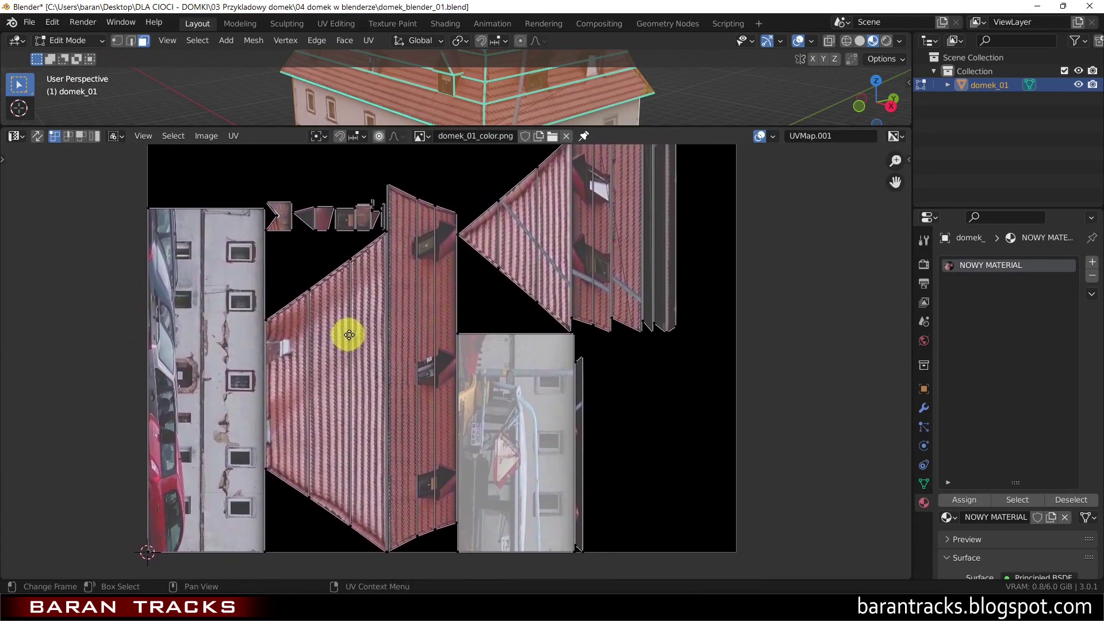
{"action": "scroll", "coordinate": [372, 374], "scroll_direction": "down", "scroll_amount": 1}
{"action": "scroll", "coordinate": [403, 382], "scroll_direction": "down", "scroll_amount": 1}
{"action": "scroll", "coordinate": [402, 382], "scroll_direction": "down", "scroll_amount": 1}
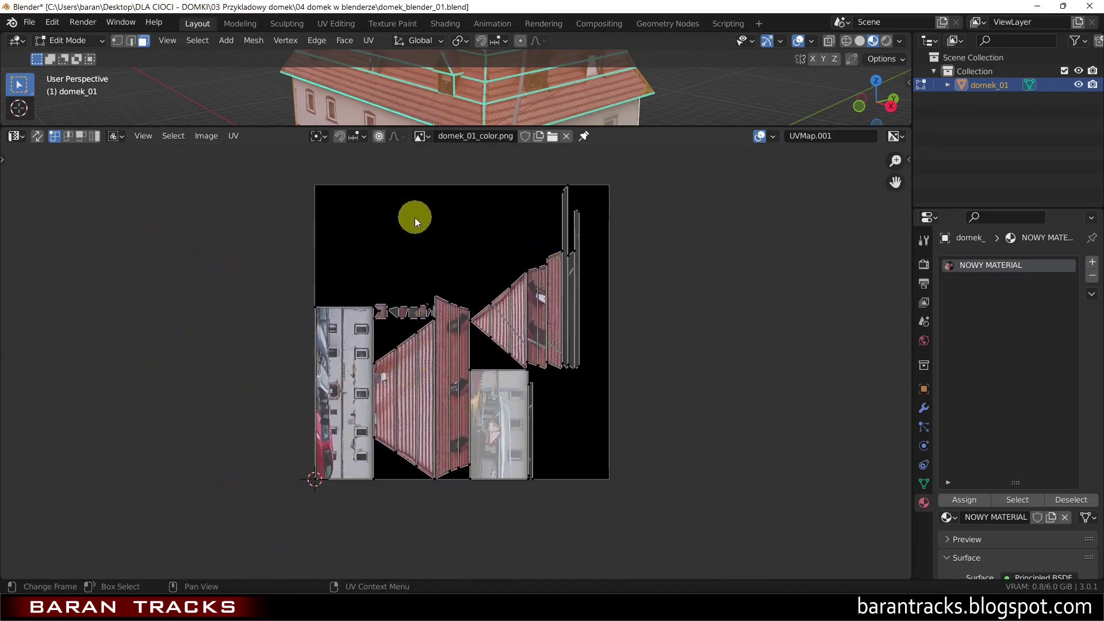
- Enlarge the 3D view and orbit the house to face its long wall
{"action": "left_click_drag", "start_coordinate": [273, 126], "coordinate": [271, 185]}
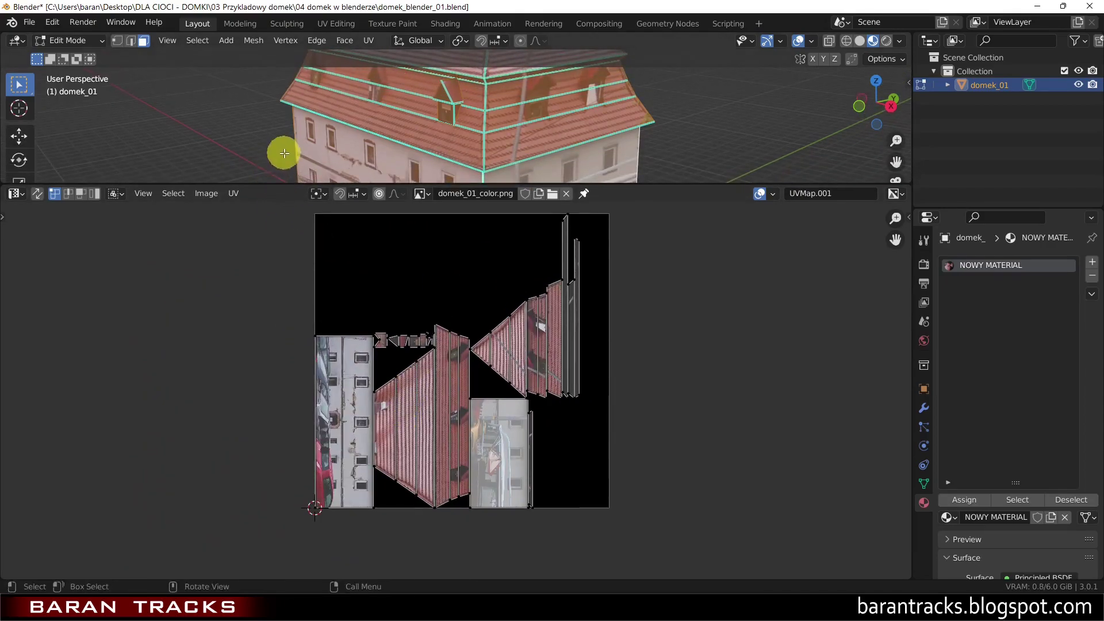
{"action": "scroll", "coordinate": [342, 147], "scroll_direction": "up", "scroll_amount": 1}
{"action": "mouse_move", "coordinate": [342, 147]}
{"action": "middle_mouse_down"}
{"action": "mouse_move", "coordinate": [409, 135]}
{"action": "mouse_move", "coordinate": [463, 81]}
{"action": "middle_mouse_up"}
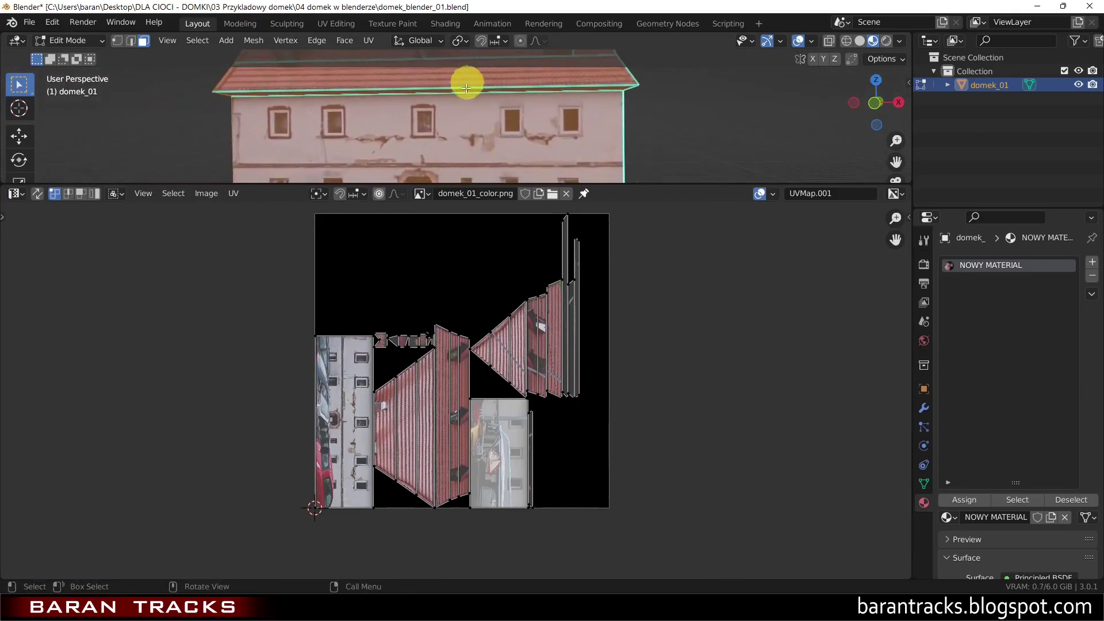
{"action": "left_click_drag", "start_coordinate": [297, 183], "coordinate": [288, 301]}
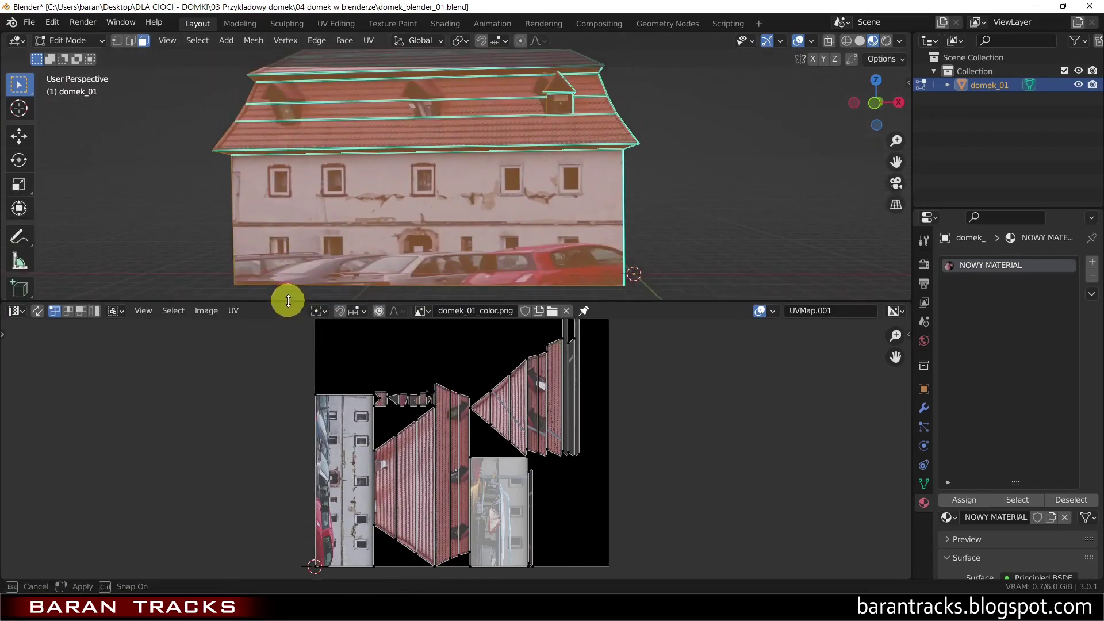
{"action": "middle_click_drag", "start_coordinate": [369, 234], "coordinate": [403, 212], "text": "shift"}
- Pan and zoom the UV editor onto the wall and roof islands
{"action": "scroll", "coordinate": [392, 223], "scroll_direction": "up", "scroll_amount": 2}
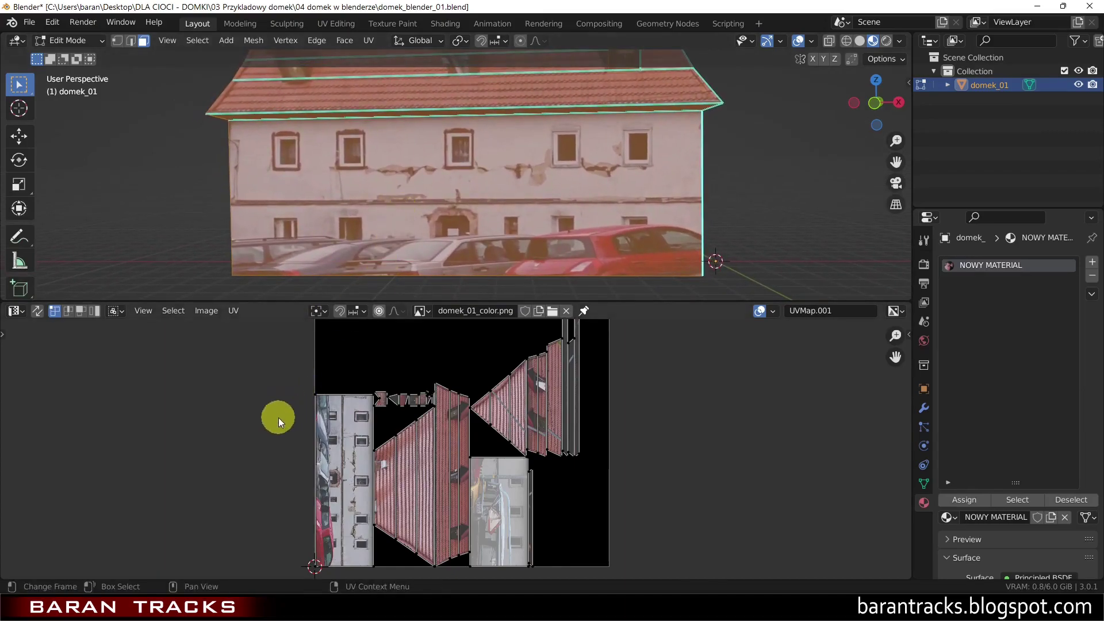
{"action": "mouse_move", "coordinate": [278, 417]}
{"action": "middle_mouse_down"}
{"action": "mouse_move", "coordinate": [279, 402]}
{"action": "mouse_move", "coordinate": [364, 388]}
{"action": "mouse_move", "coordinate": [391, 450]}
{"action": "middle_mouse_up"}
{"action": "scroll", "coordinate": [364, 388], "scroll_direction": "up", "scroll_amount": 2}
{"action": "scroll", "coordinate": [411, 376], "scroll_direction": "up", "scroll_amount": 1}
{"action": "scroll", "coordinate": [402, 397], "scroll_direction": "up", "scroll_amount": 1}
{"action": "scroll", "coordinate": [370, 364], "scroll_direction": "up", "scroll_amount": 1}
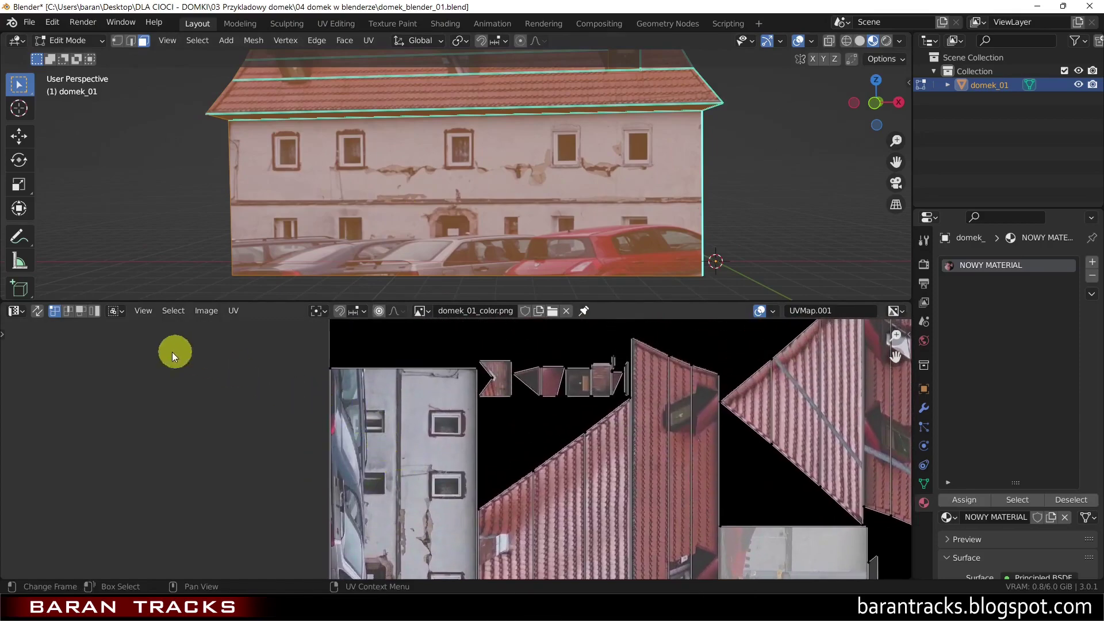
- Move the wall island's left edge with the UV Move tool
{"action": "left_click", "coordinate": [331, 368]}
{"action": "key", "text": "t"}
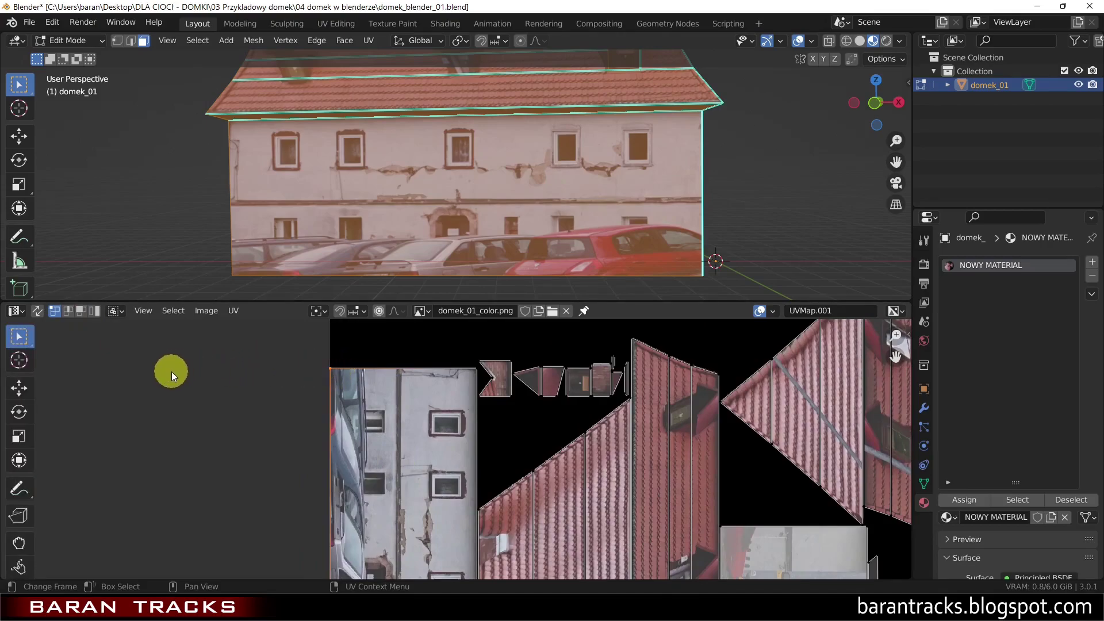
{"action": "left_click", "coordinate": [19, 389]}
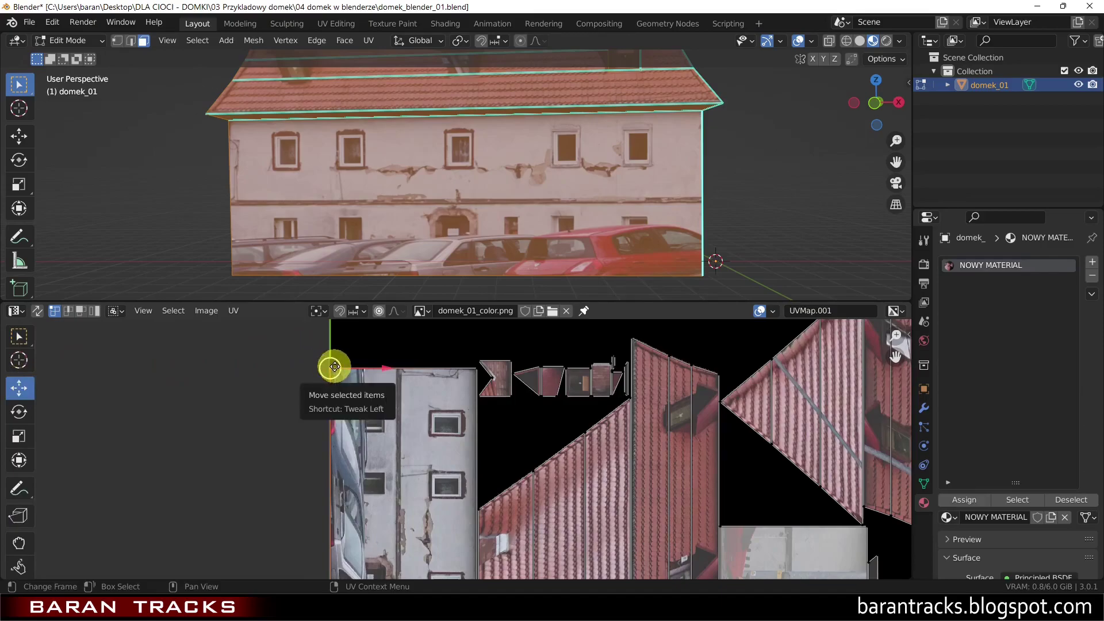
{"action": "mouse_move", "coordinate": [334, 367]}
{"action": "left_mouse_down"}
{"action": "mouse_move", "coordinate": [362, 417]}
{"action": "mouse_move", "coordinate": [321, 418]}
{"action": "left_mouse_up"}
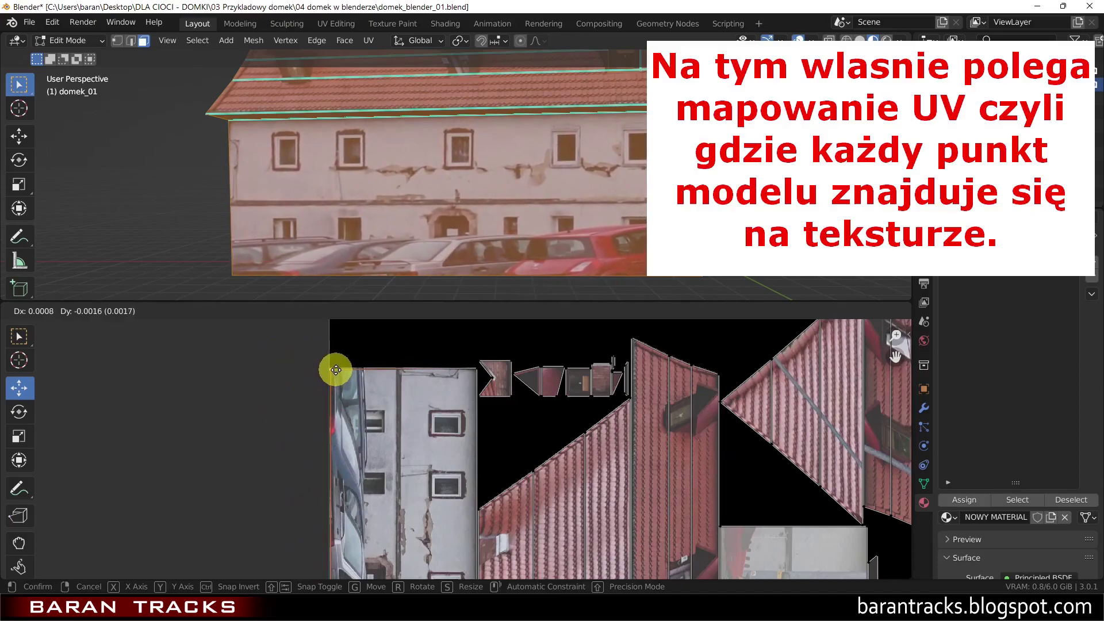
{"action": "left_click", "coordinate": [336, 370]}
- Shift the wall island's top-right and bottom corner points to restretch the facade texture
{"action": "left_click", "coordinate": [475, 369]}
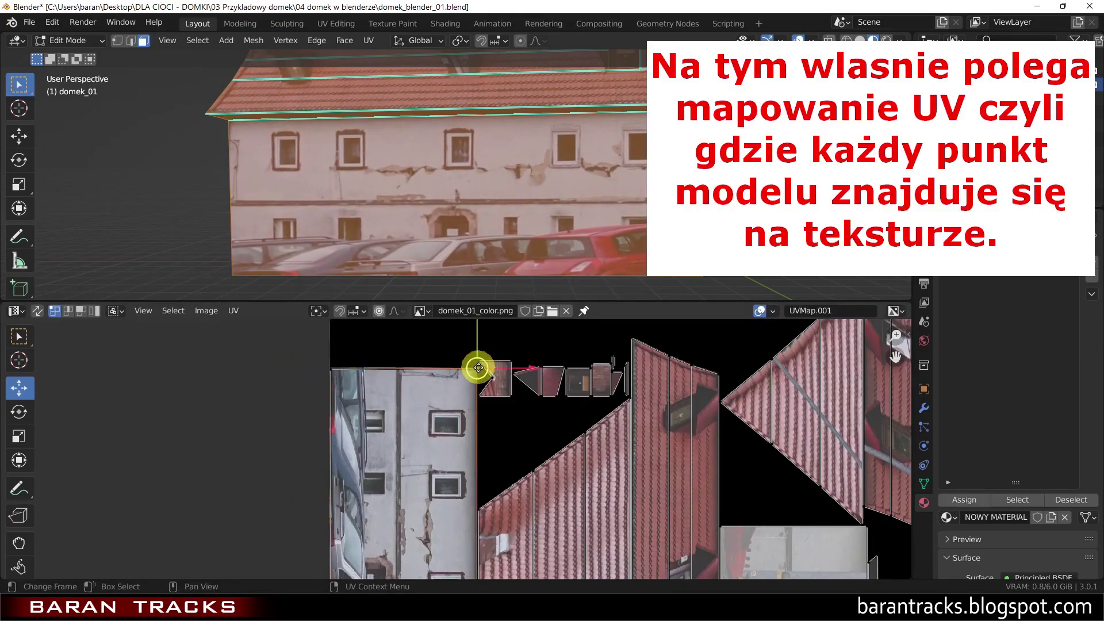
{"action": "key", "text": "g"}
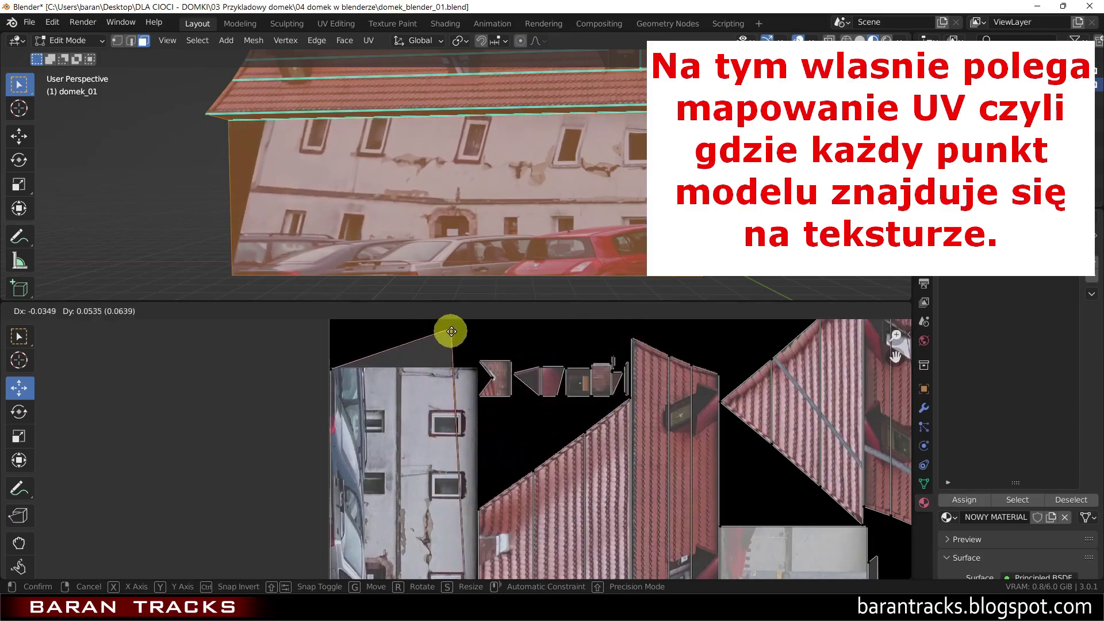
{"action": "left_click", "coordinate": [475, 370]}
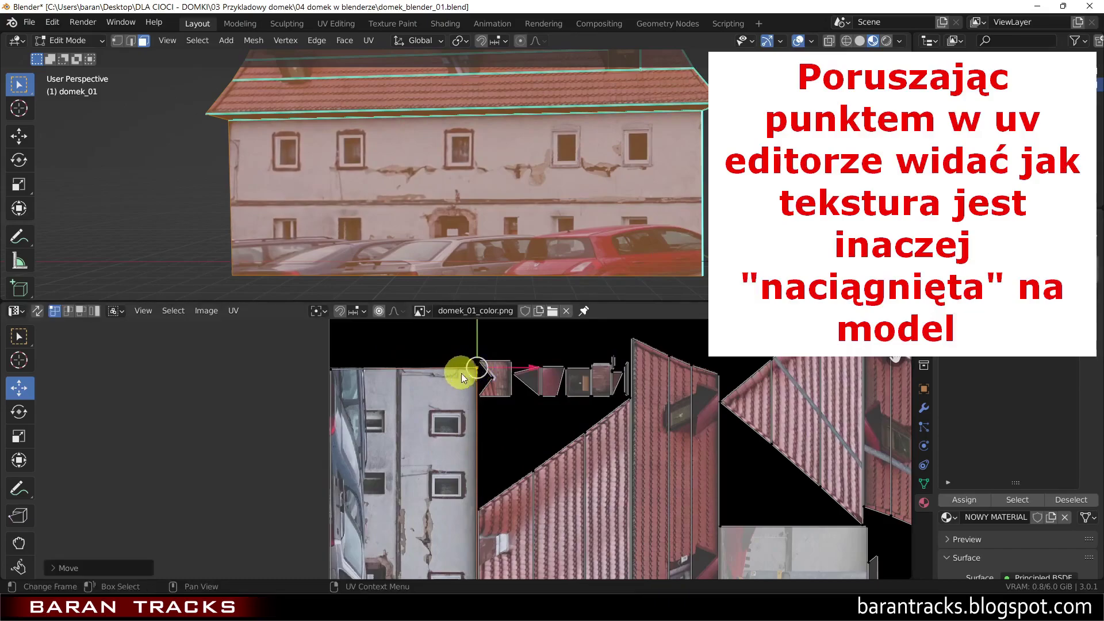
{"action": "scroll", "coordinate": [394, 423], "scroll_direction": "up", "scroll_amount": 3}
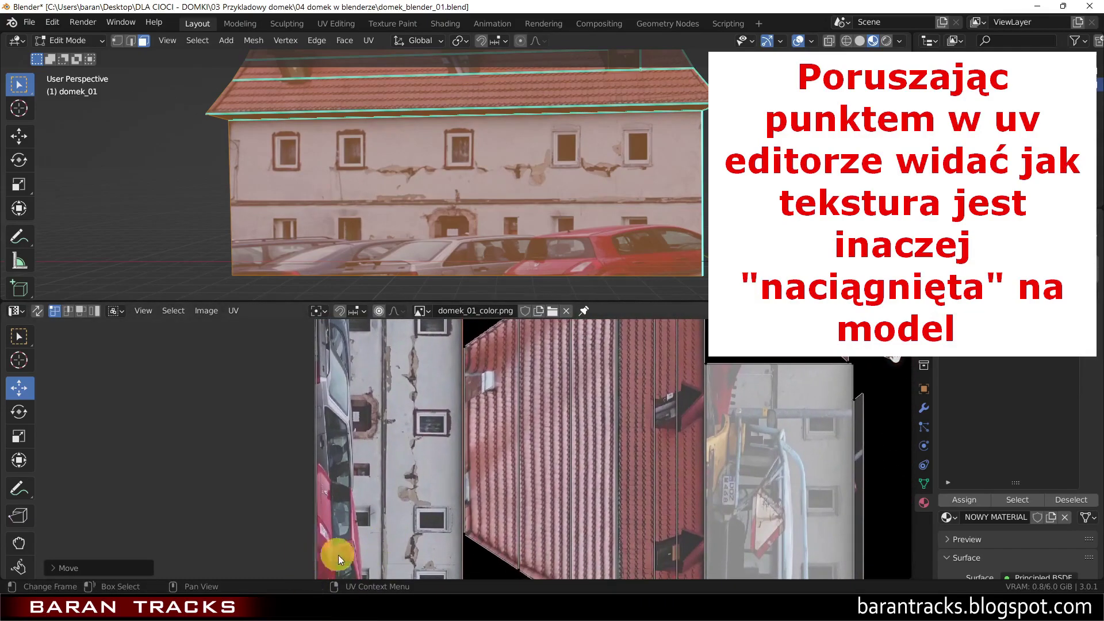
{"action": "left_click", "coordinate": [320, 550]}
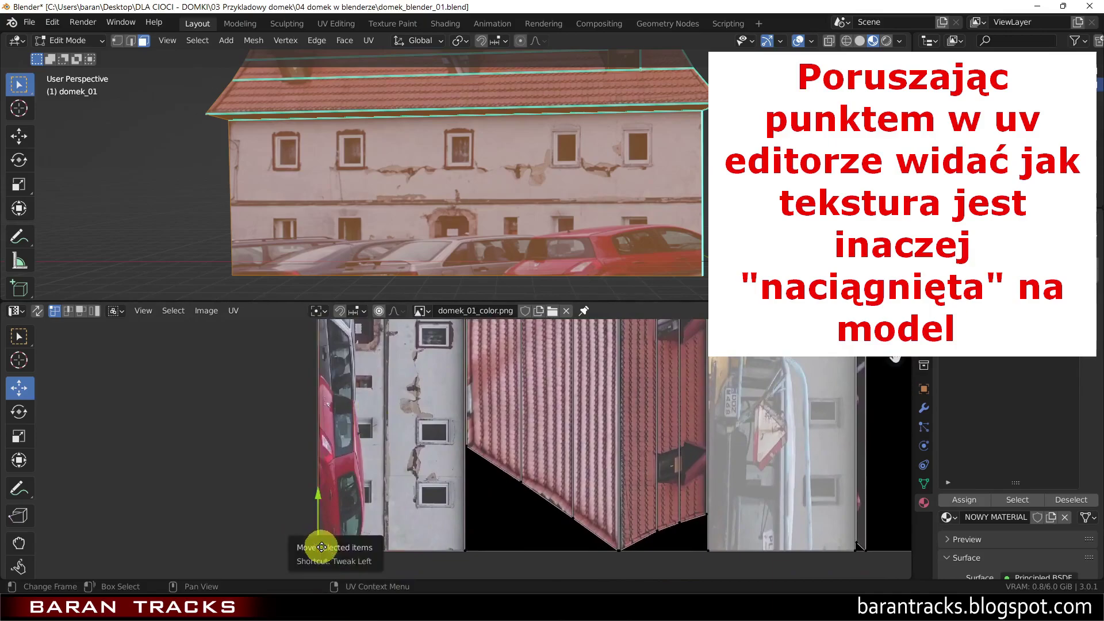
{"action": "mouse_move", "coordinate": [316, 542]}
{"action": "left_mouse_down"}
{"action": "mouse_move", "coordinate": [341, 497]}
{"action": "mouse_move", "coordinate": [328, 532]}
{"action": "mouse_move", "coordinate": [340, 537]}
{"action": "mouse_move", "coordinate": [340, 522]}
{"action": "mouse_move", "coordinate": [318, 545]}
{"action": "left_mouse_up"}
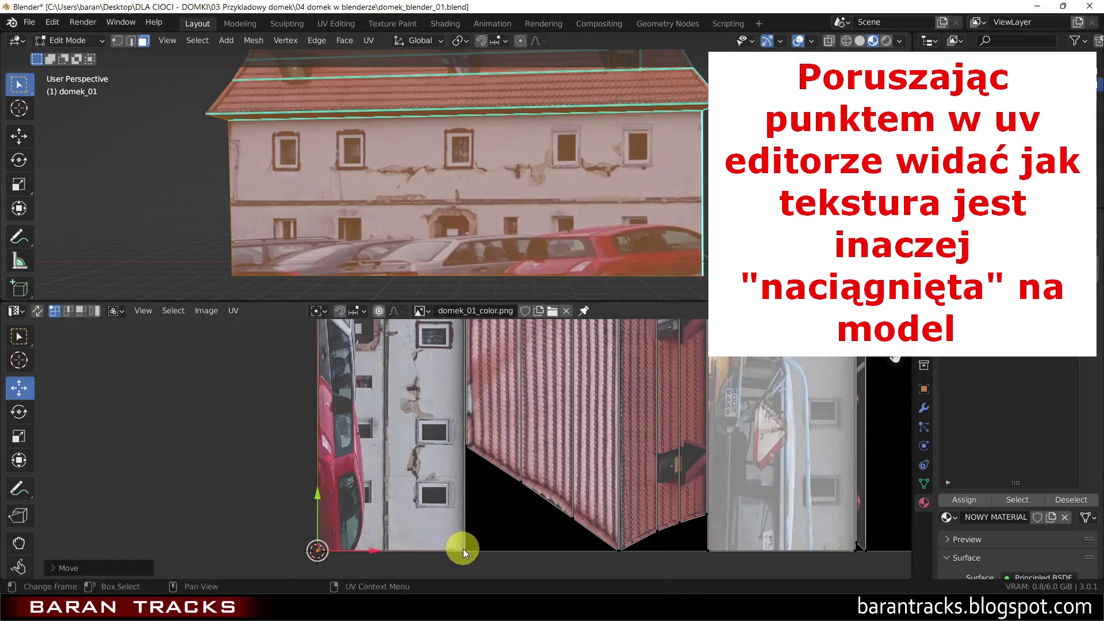
{"action": "mouse_move", "coordinate": [464, 548]}
{"action": "left_mouse_down"}
{"action": "mouse_move", "coordinate": [462, 493]}
{"action": "mouse_move", "coordinate": [443, 502]}
{"action": "mouse_move", "coordinate": [464, 544]}
{"action": "left_mouse_up"}
{"action": "mouse_move", "coordinate": [427, 446]}
{"action": "middle_mouse_down"}
{"action": "mouse_move", "coordinate": [391, 488]}
{"action": "mouse_move", "coordinate": [412, 475]}
{"action": "middle_mouse_up"}
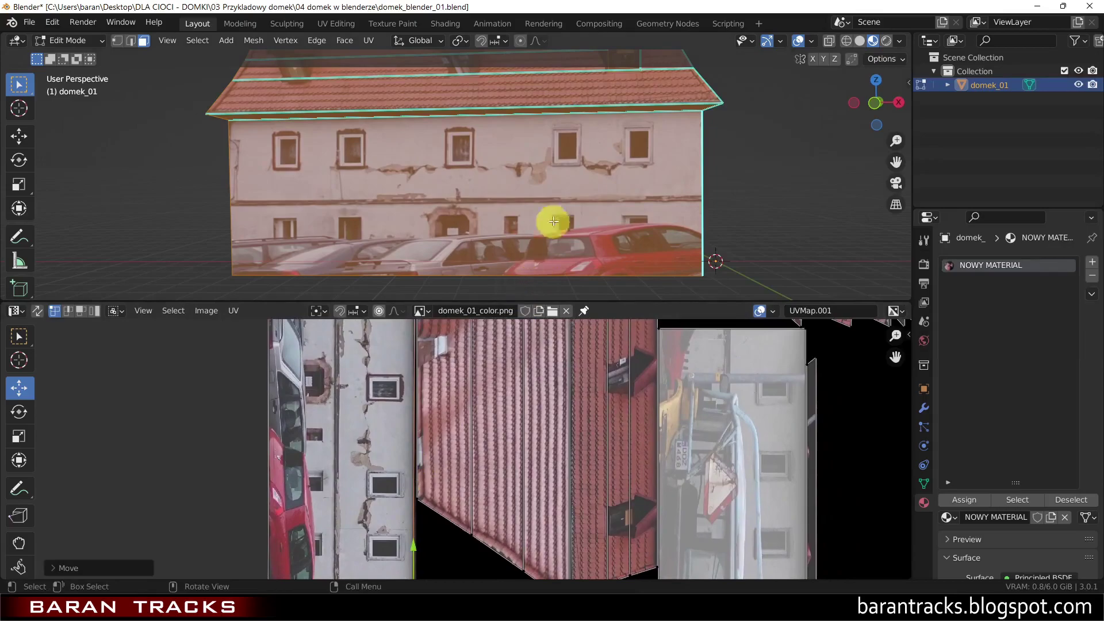
- Select only the roof face and tilt the house to view it
{"action": "left_click", "coordinate": [174, 76]}
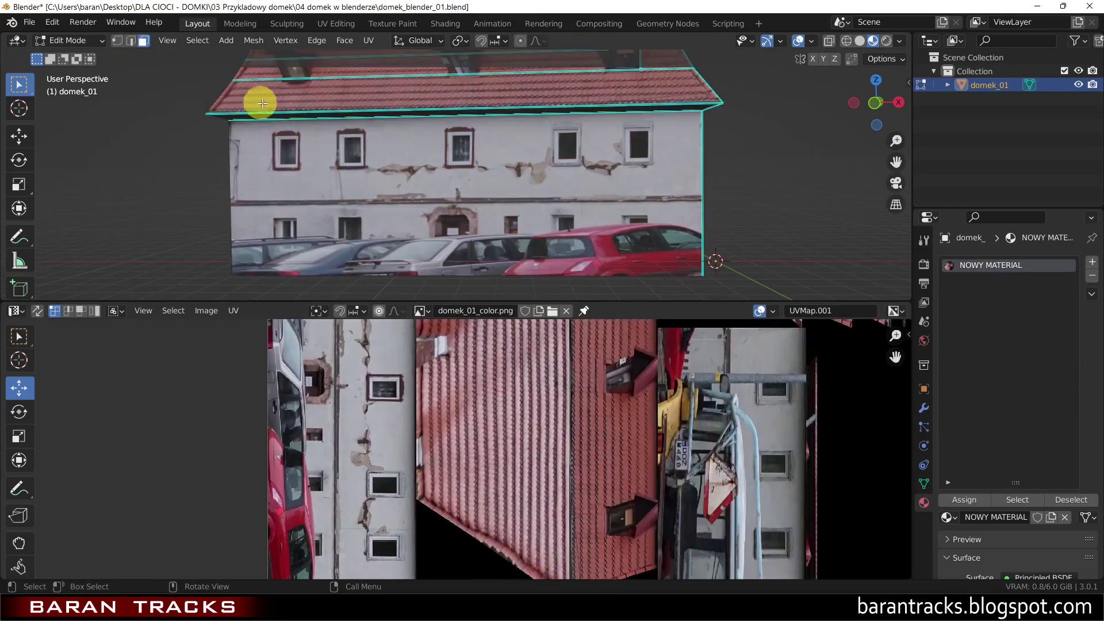
{"action": "left_click", "coordinate": [297, 93]}
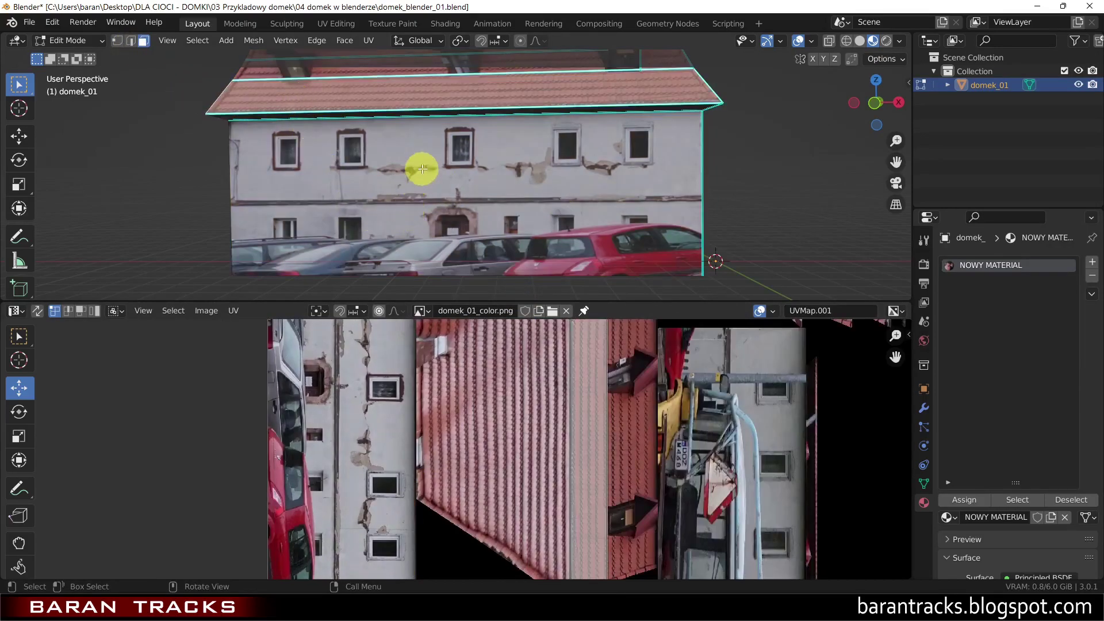
{"action": "mouse_move", "coordinate": [424, 167]}
{"action": "middle_mouse_down"}
{"action": "mouse_move", "coordinate": [399, 188]}
{"action": "mouse_move", "coordinate": [401, 217]}
{"action": "mouse_move", "coordinate": [452, 201]}
{"action": "mouse_move", "coordinate": [447, 233]}
{"action": "mouse_move", "coordinate": [455, 155]}
{"action": "mouse_move", "coordinate": [449, 240]}
{"action": "middle_mouse_up"}
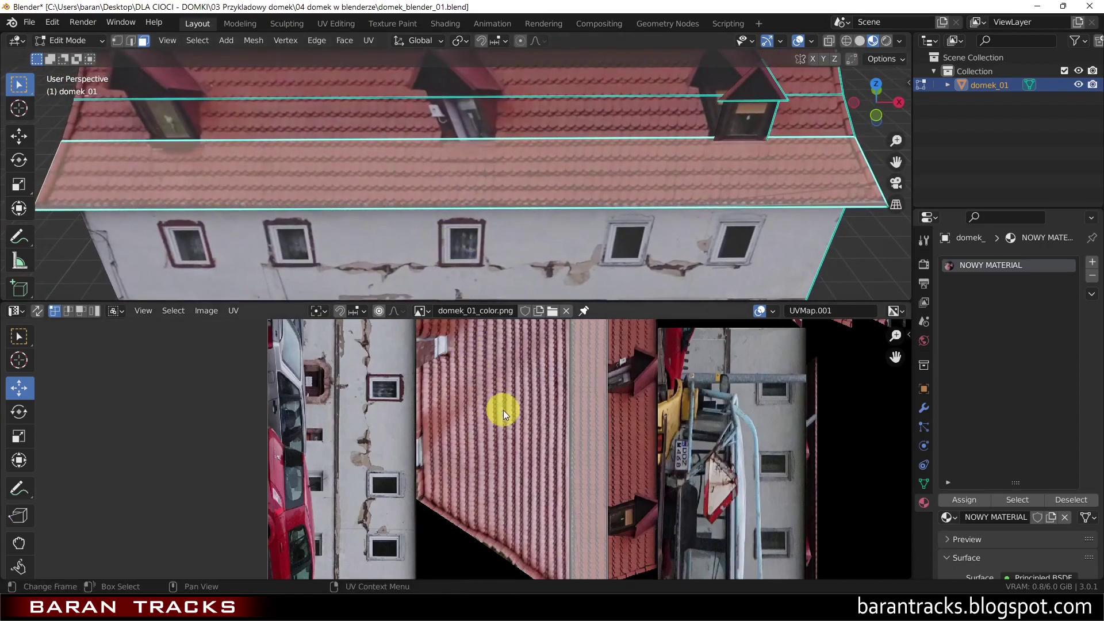
{"action": "scroll", "coordinate": [502, 409], "scroll_direction": "down", "scroll_amount": 1}
{"action": "scroll", "coordinate": [474, 413], "scroll_direction": "down", "scroll_amount": 3}
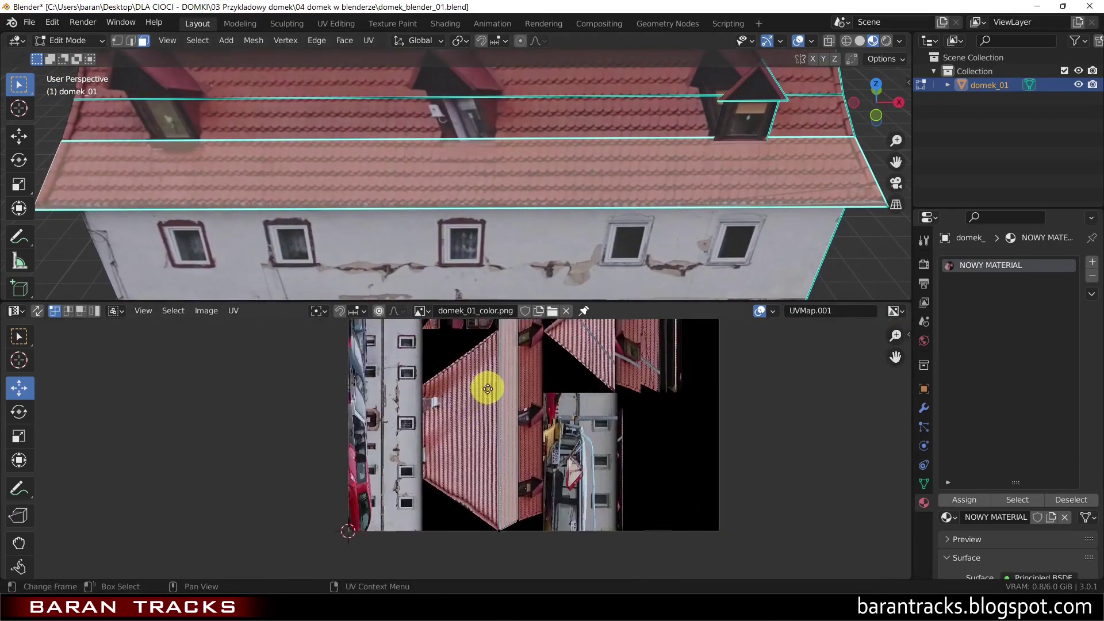
- Nudge the roof's UV points sideways, undoing the last move
{"action": "middle_click_drag", "start_coordinate": [484, 412], "coordinate": [479, 417], "text": "ctrl"}
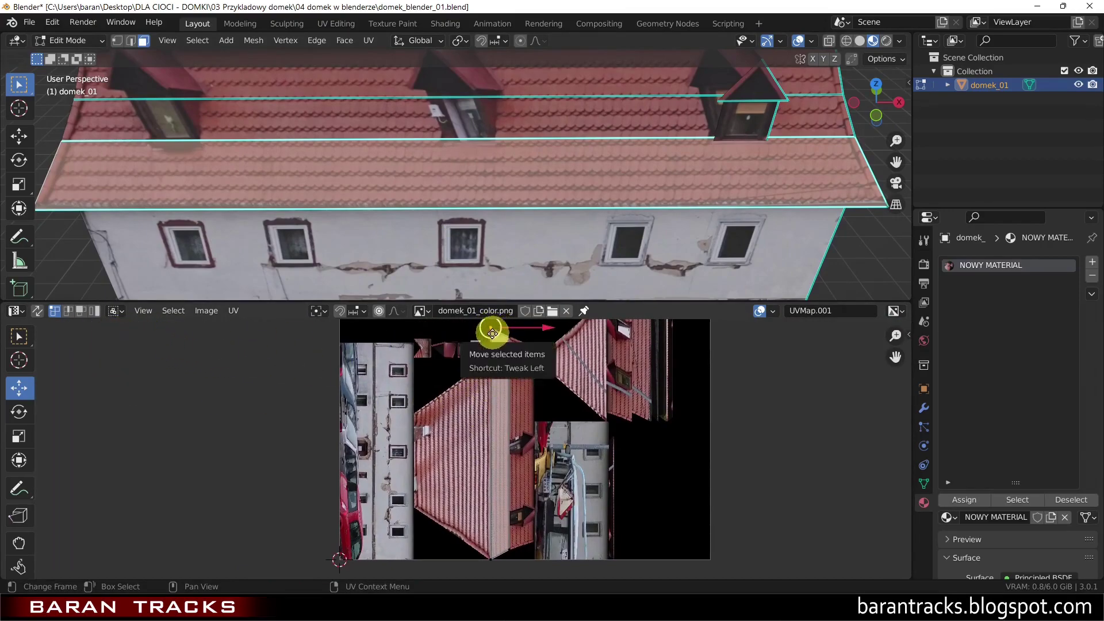
{"action": "mouse_move", "coordinate": [491, 327]}
{"action": "left_mouse_down"}
{"action": "mouse_move", "coordinate": [484, 335]}
{"action": "mouse_move", "coordinate": [497, 336]}
{"action": "left_mouse_up"}
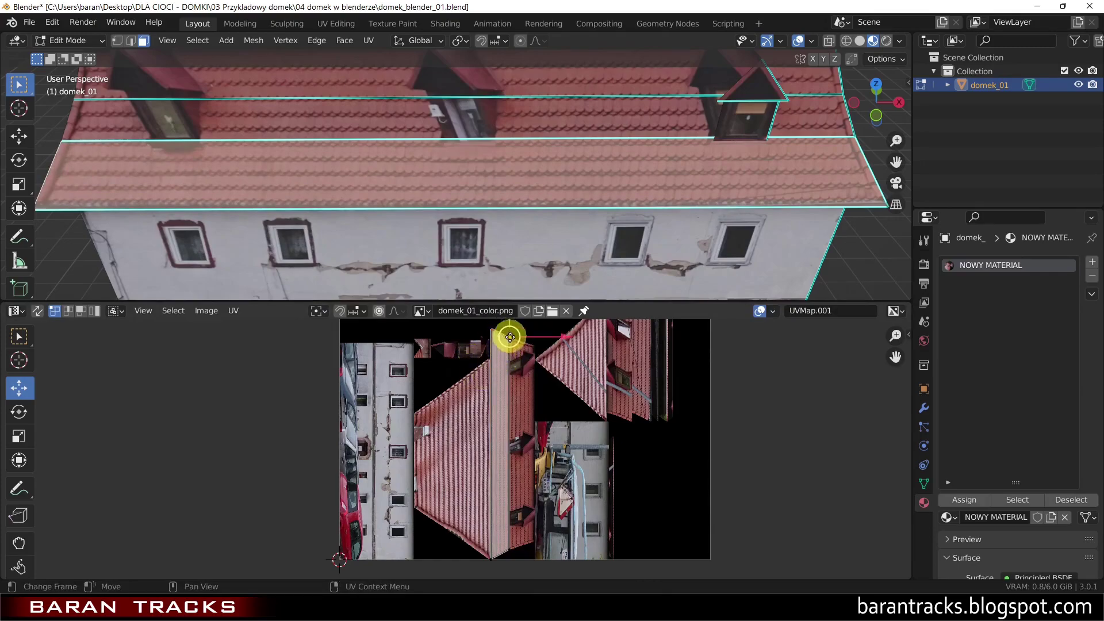
{"action": "mouse_move", "coordinate": [508, 335]}
{"action": "left_mouse_down"}
{"action": "mouse_move", "coordinate": [525, 341]}
{"action": "mouse_move", "coordinate": [505, 334]}
{"action": "left_mouse_up"}
{"action": "key", "text": "ctrl+z"}
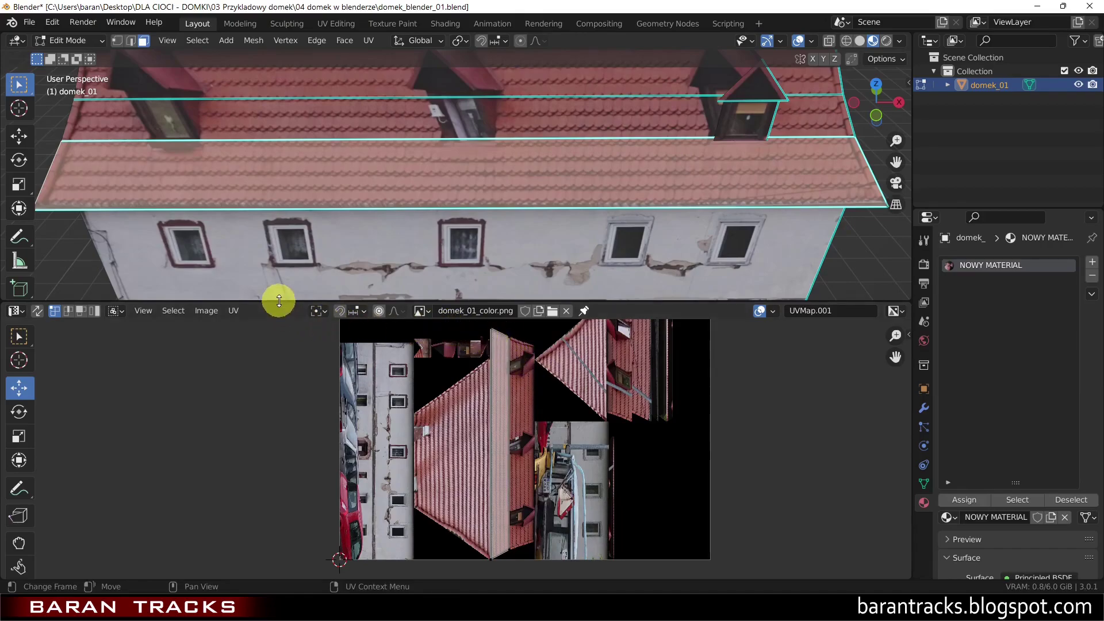
- Enlarge the 3D view and orbit to see the whole textured house
{"action": "left_click_drag", "start_coordinate": [279, 300], "coordinate": [270, 491]}
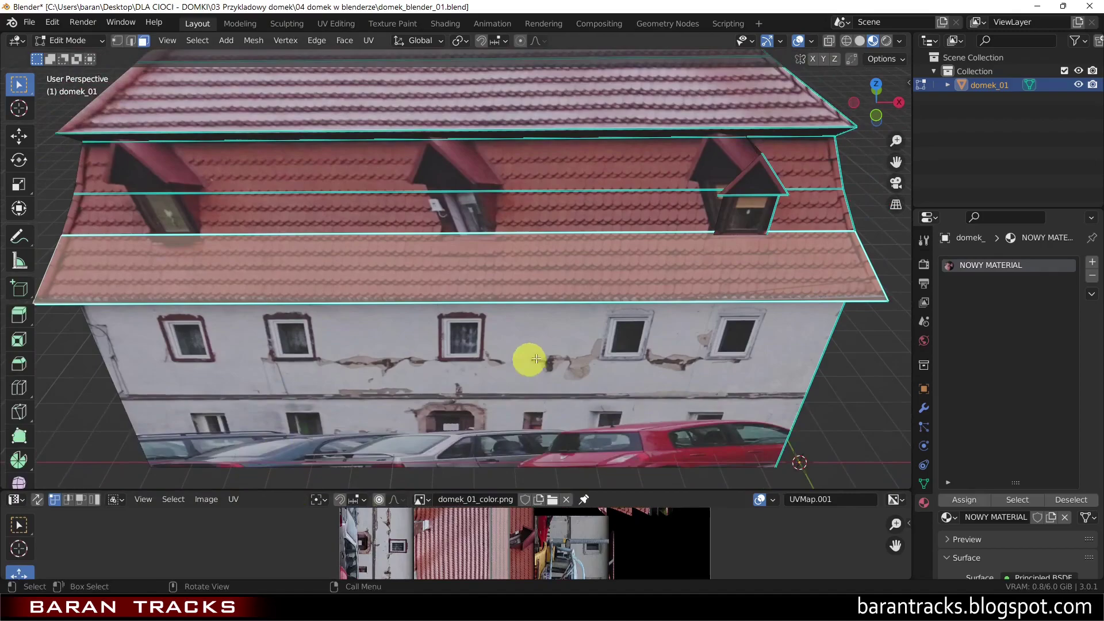
{"action": "mouse_move", "coordinate": [527, 360]}
{"action": "middle_mouse_down"}
{"action": "mouse_move", "coordinate": [453, 320]}
{"action": "mouse_move", "coordinate": [468, 313]}
{"action": "middle_mouse_up"}
{"action": "scroll", "coordinate": [454, 320], "scroll_direction": "down", "scroll_amount": 5}
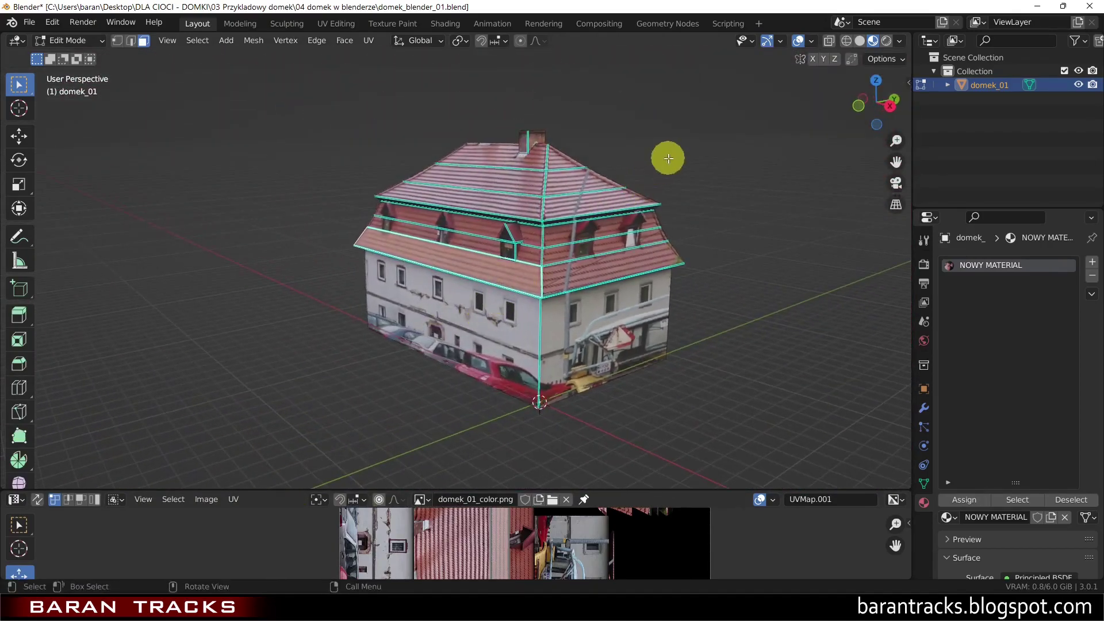
- Return the house to Object Mode and open domek_01_color.png in Photos
{"action": "left_click", "coordinate": [90, 43]}
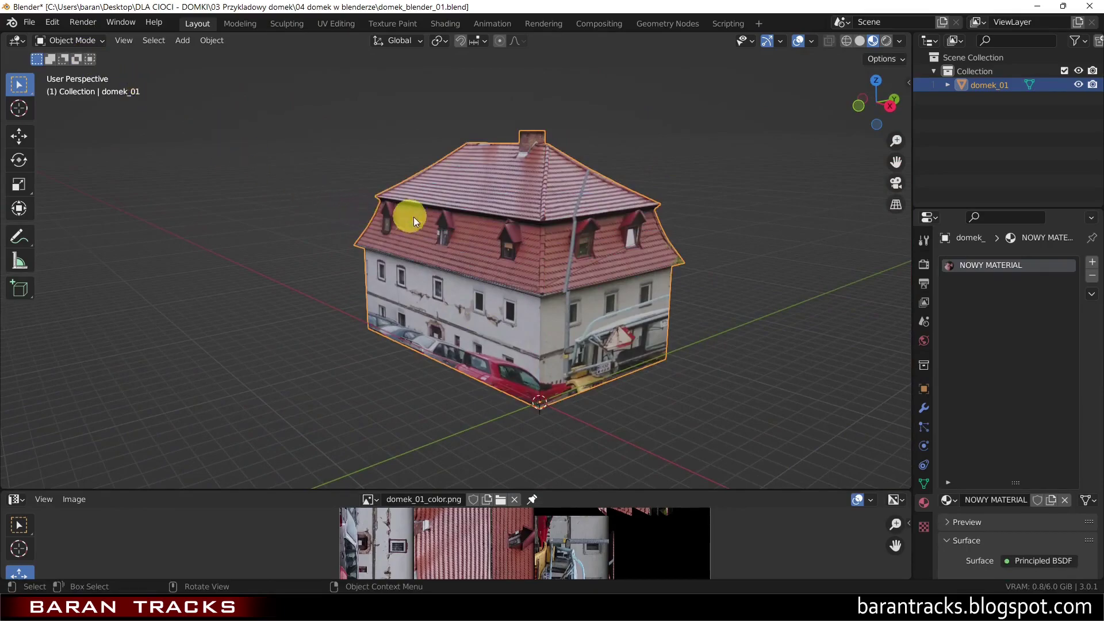
{"action": "scroll", "coordinate": [605, 191], "scroll_direction": "up", "scroll_amount": 2}
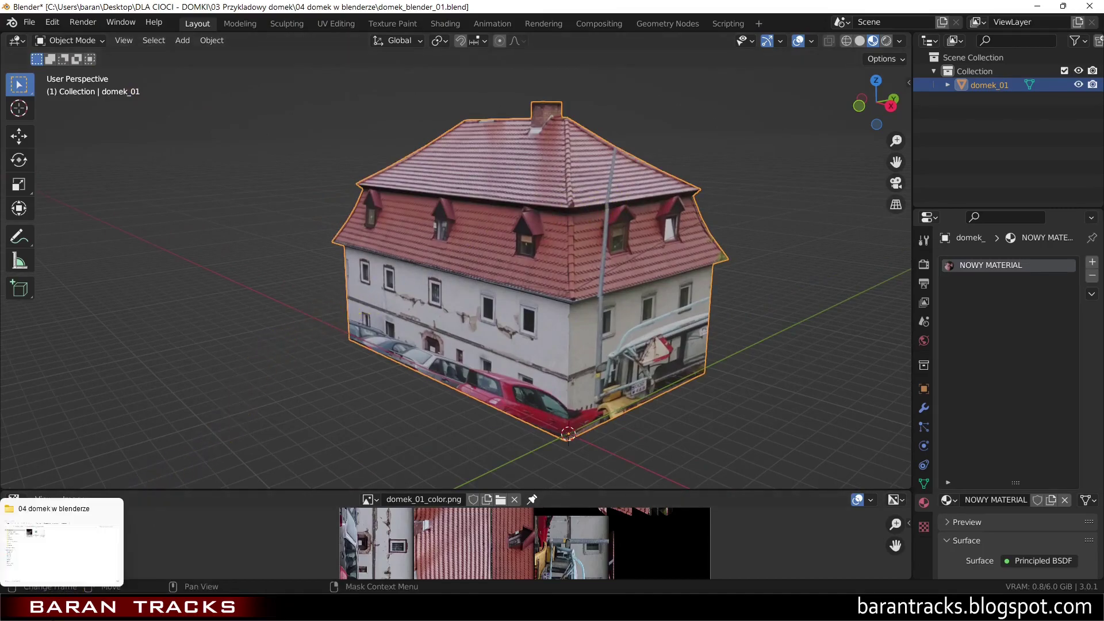
{"action": "left_click", "coordinate": [62, 540]}
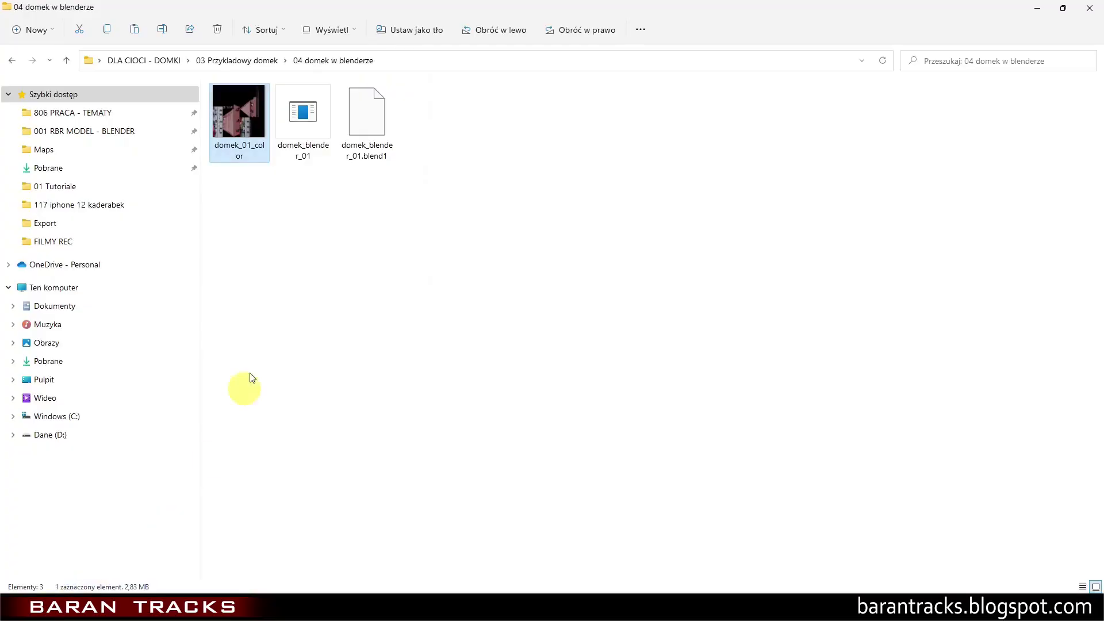
{"action": "double_click", "coordinate": [253, 118]}
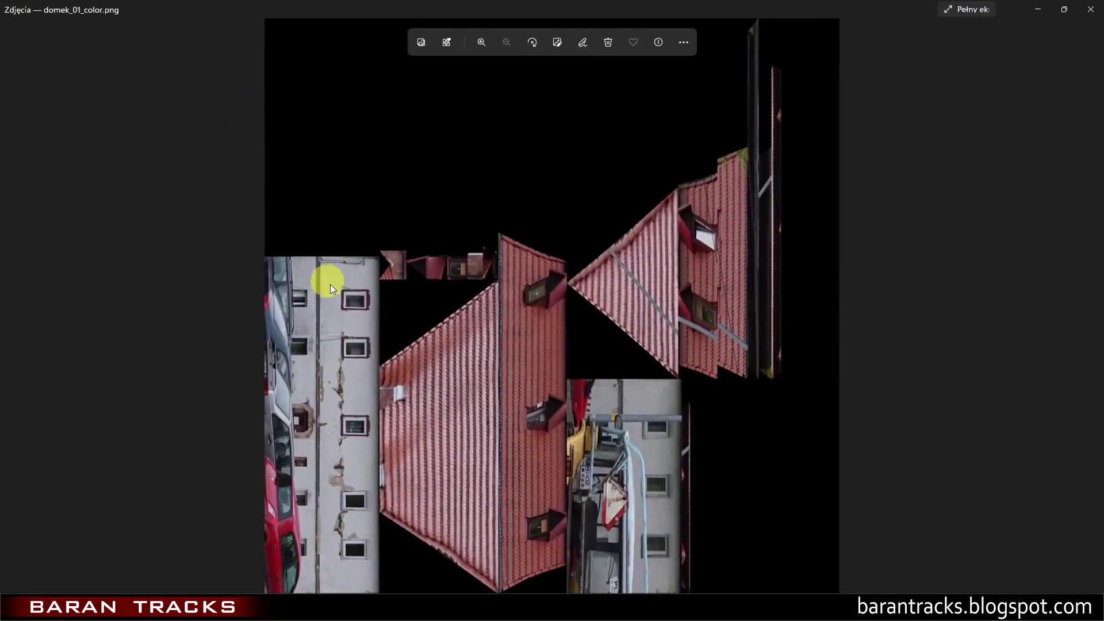